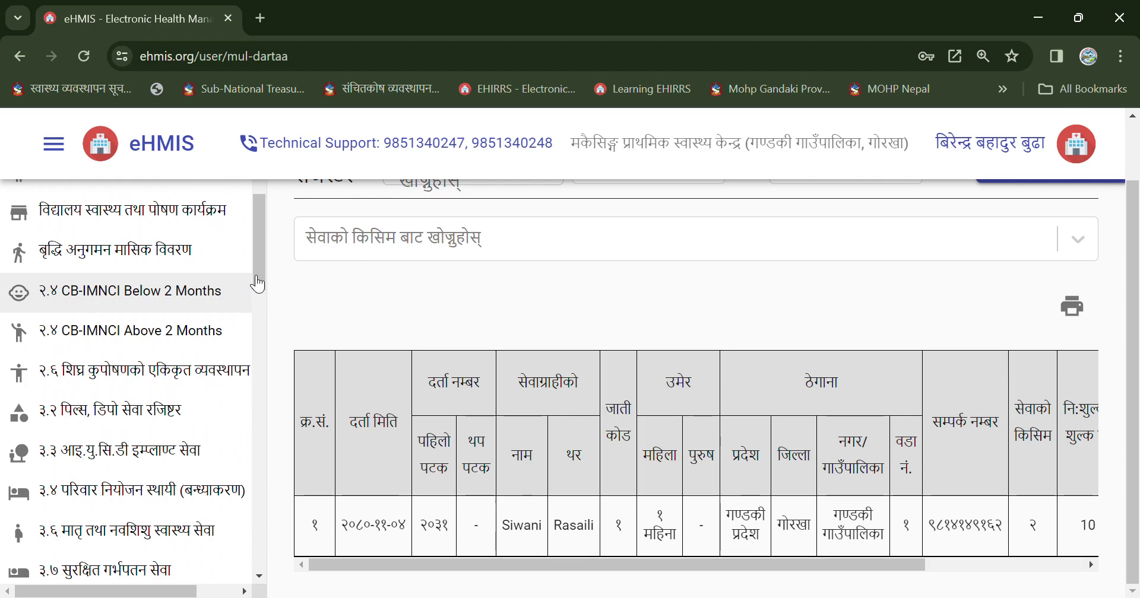
View the CB-IMNCI Below and Above 2 Months registers and start a new record in the Below 2 Months register.
left_click(107, 302)
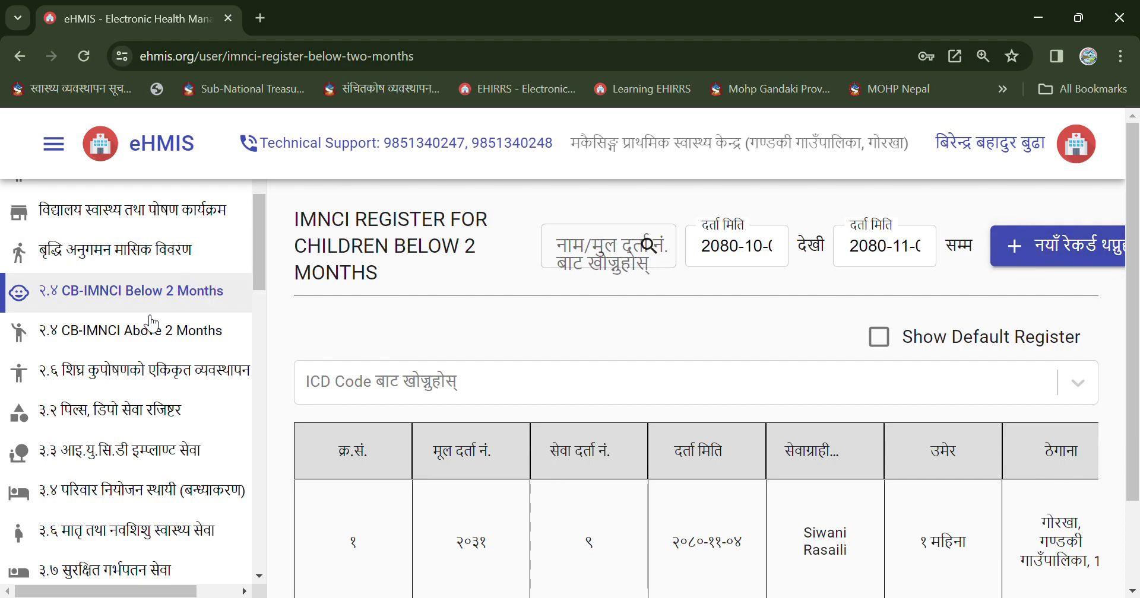
left_click(131, 331)
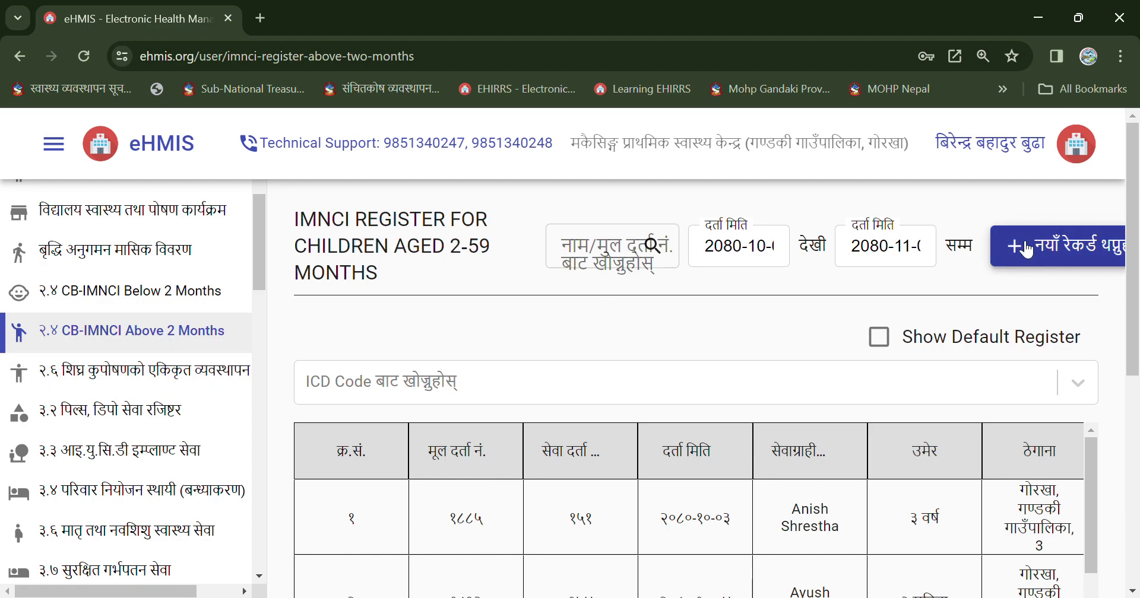
left_click(141, 301)
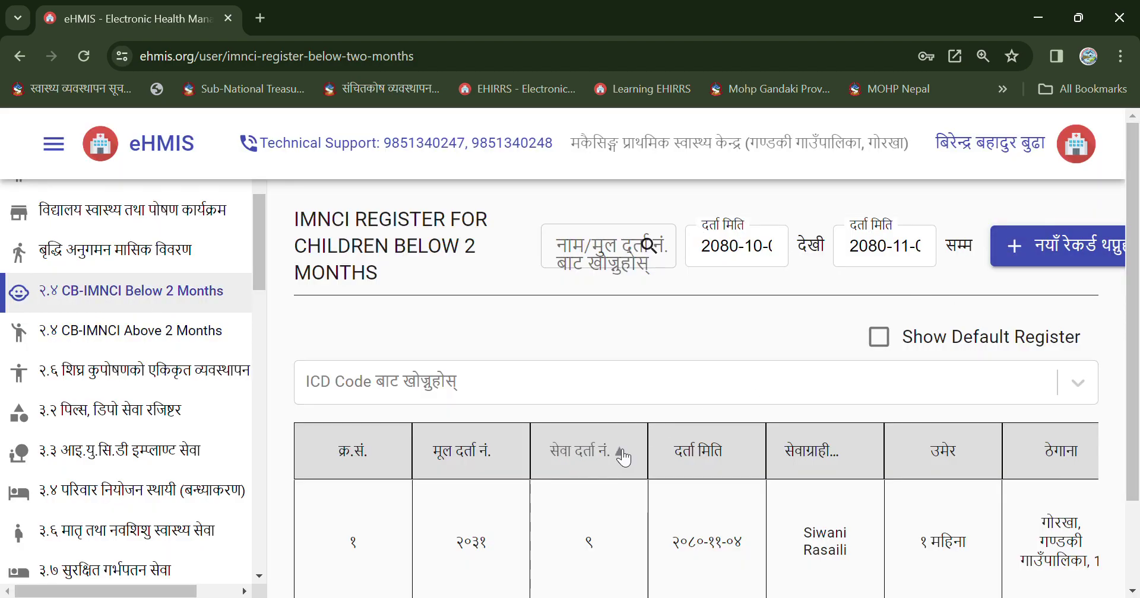
key("ctrl+plus")
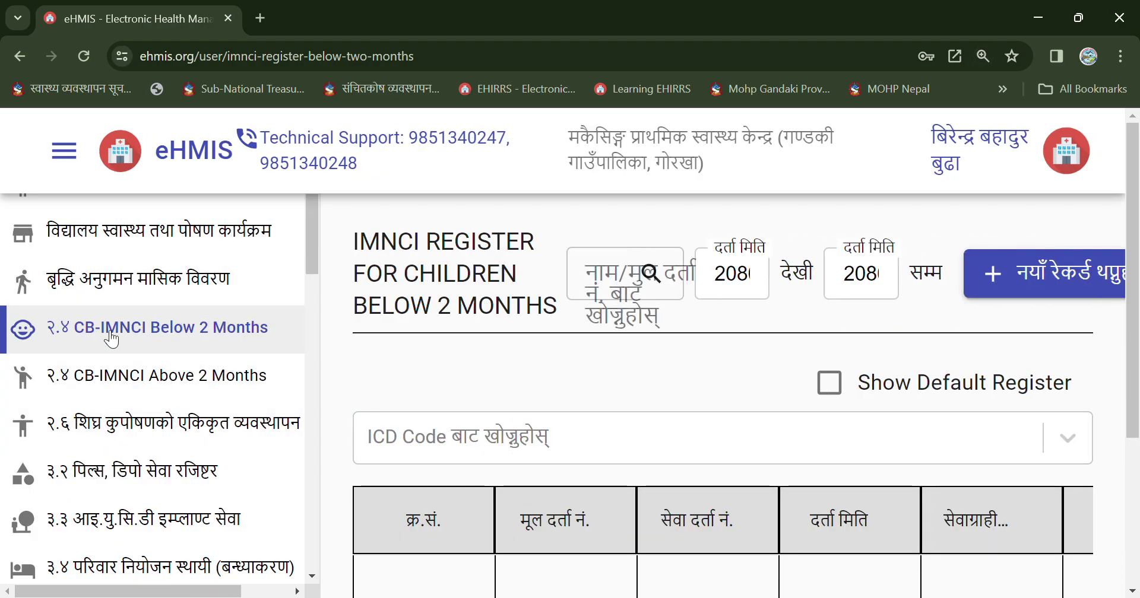
left_click(1009, 287)
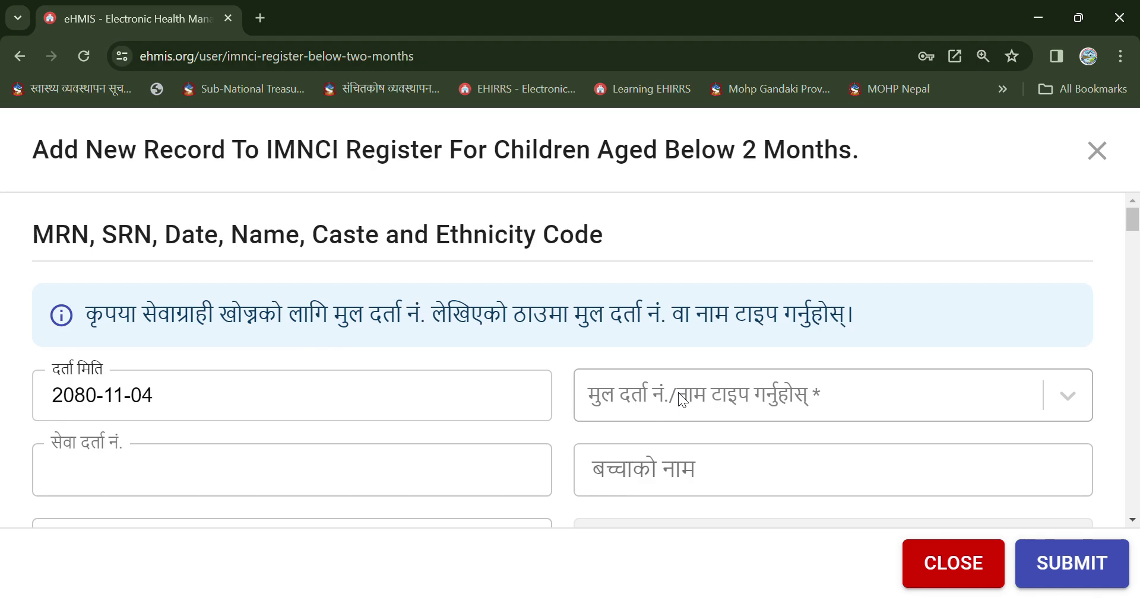
Try to look up the child by main registration number in the new record form, and clear the search.
left_click(621, 393)
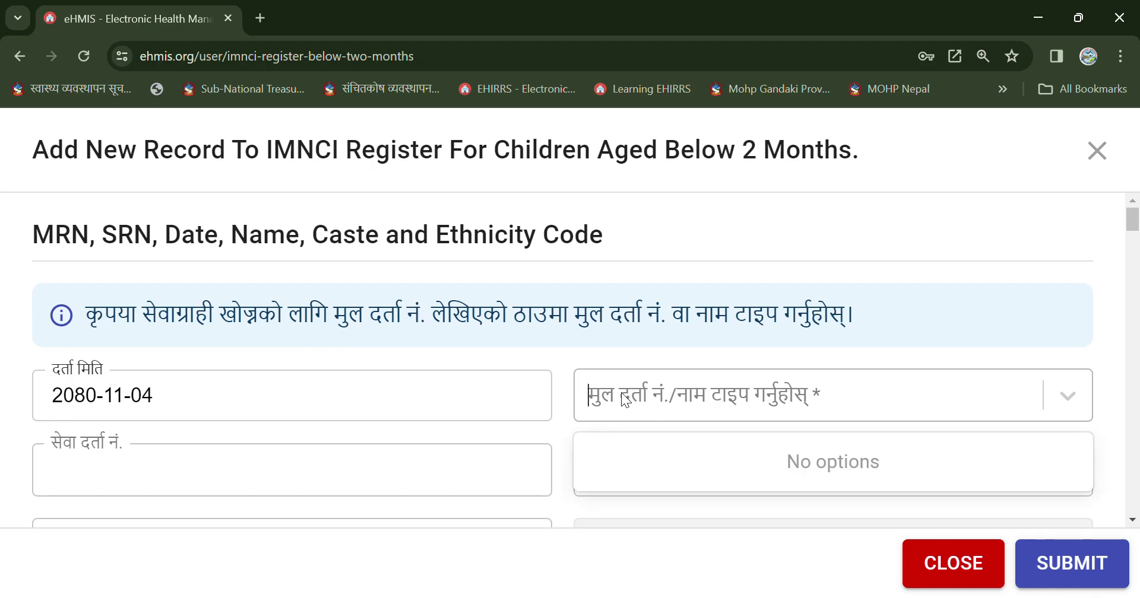
type("177")
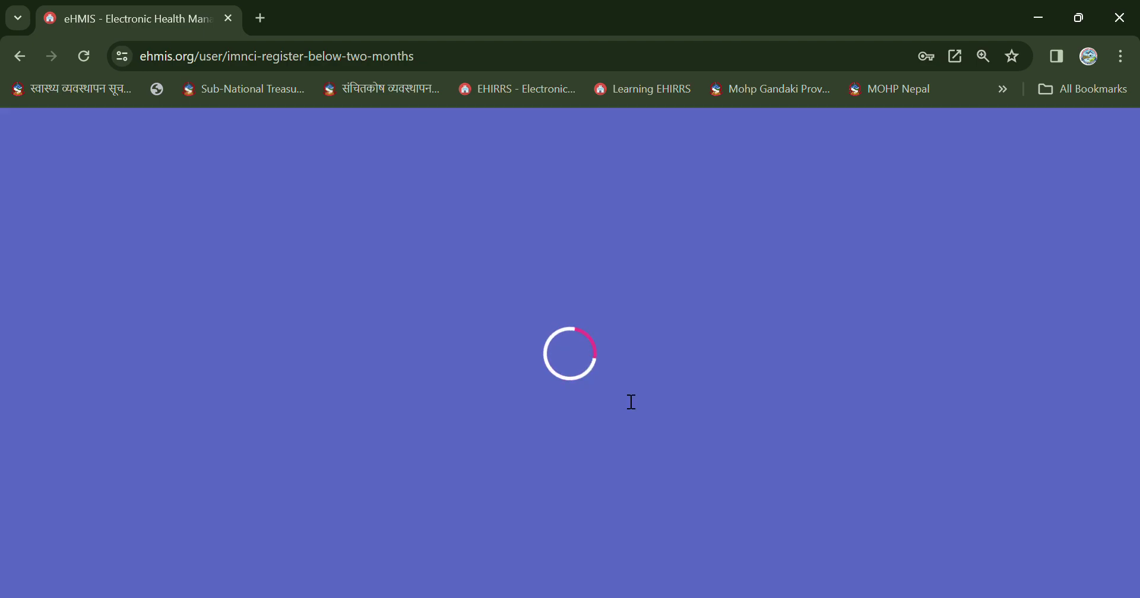
key("BackSpace")
key("BackSpace")
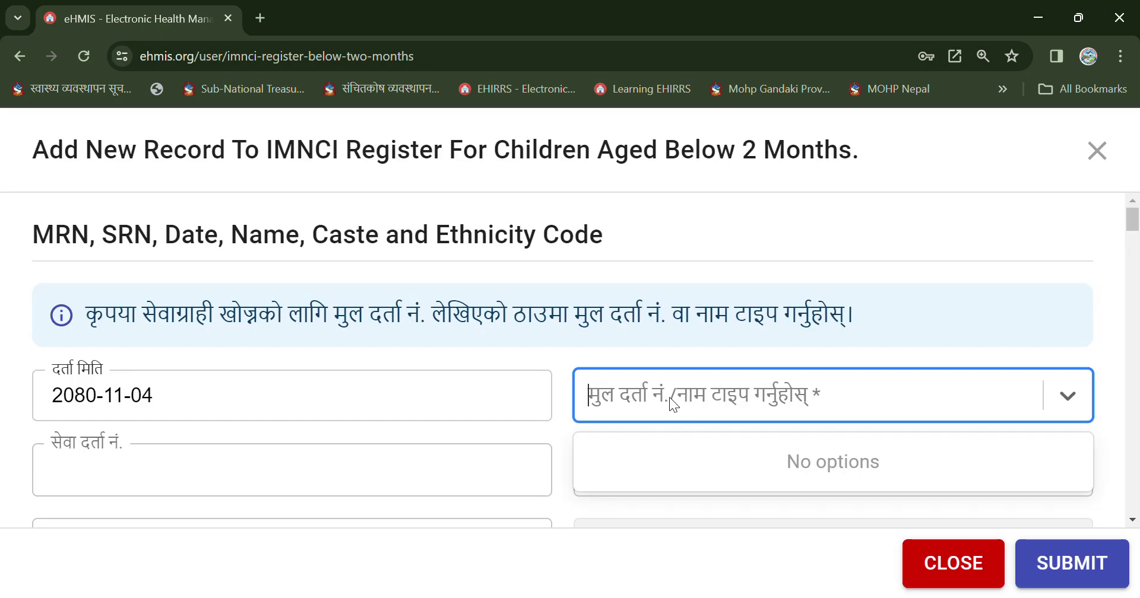
left_click(668, 398)
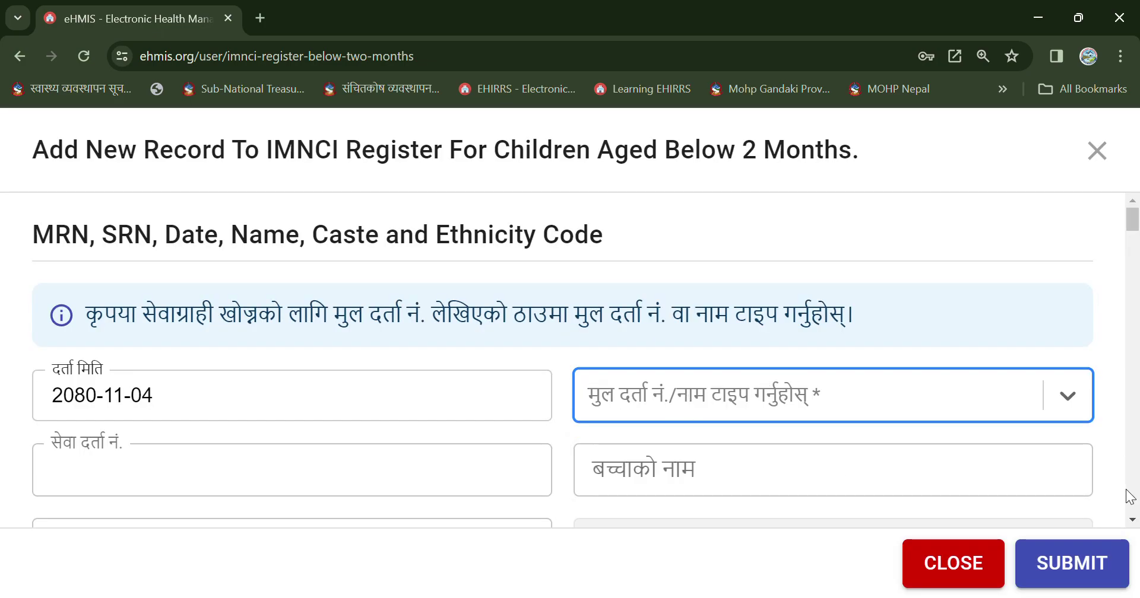
Examine the registration, address and contact fields, including the service registration number and Name of Mother.
left_click(1132, 520)
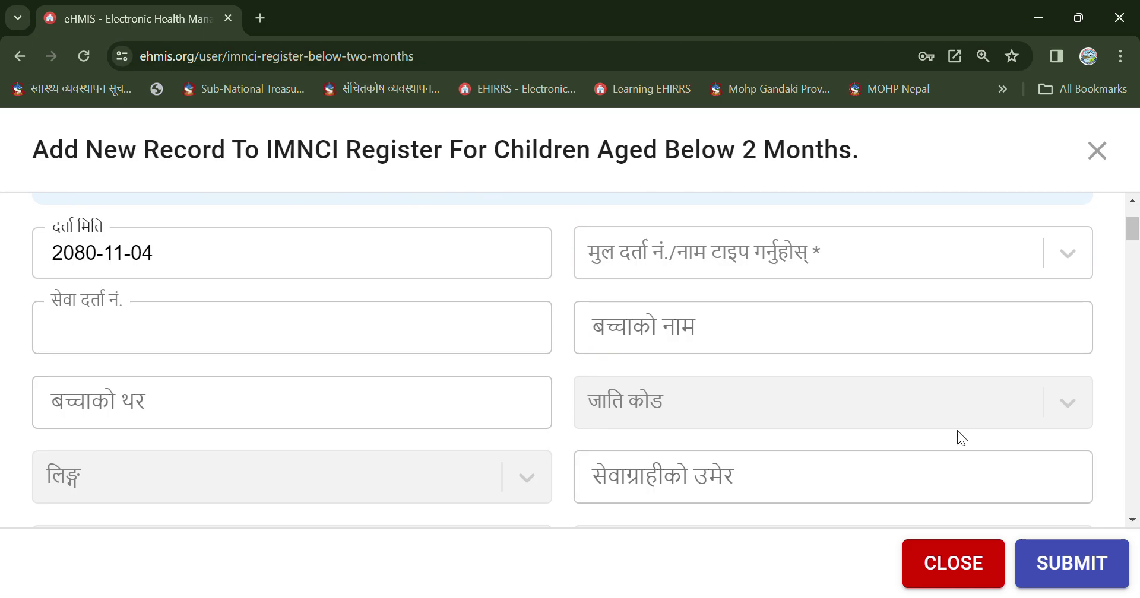
left_click(141, 331)
left_click_drag(1134, 522, 1134, 522)
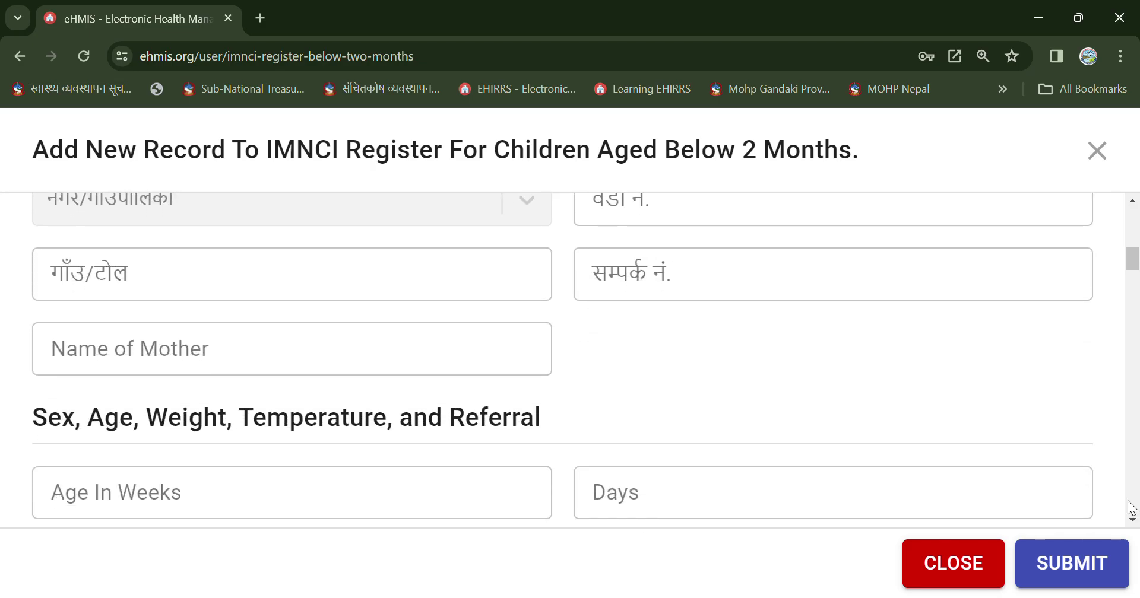
left_click(321, 355)
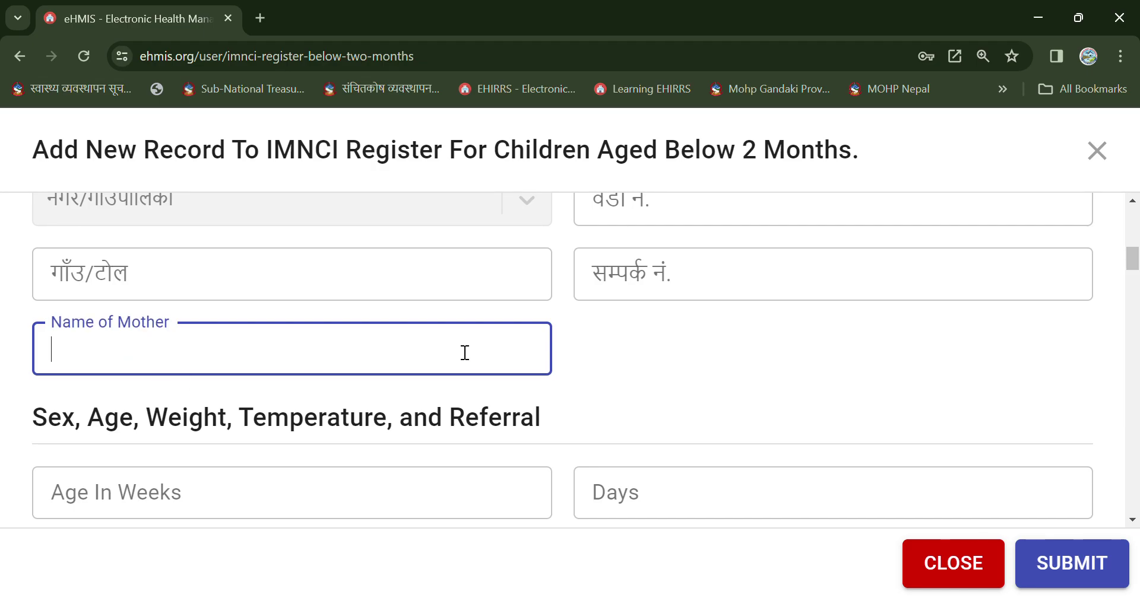
left_click(720, 419)
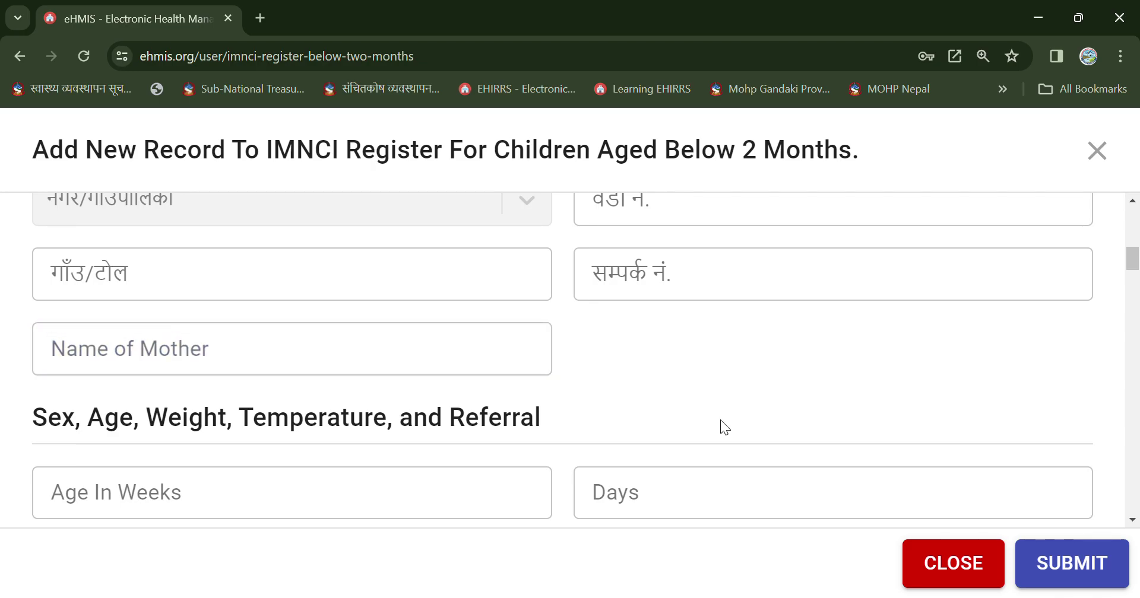
Examine the Age In Weeks, Days, Weight and temperature fields and the Referred By options without choosing one.
scroll(803, 394, "down", 3)
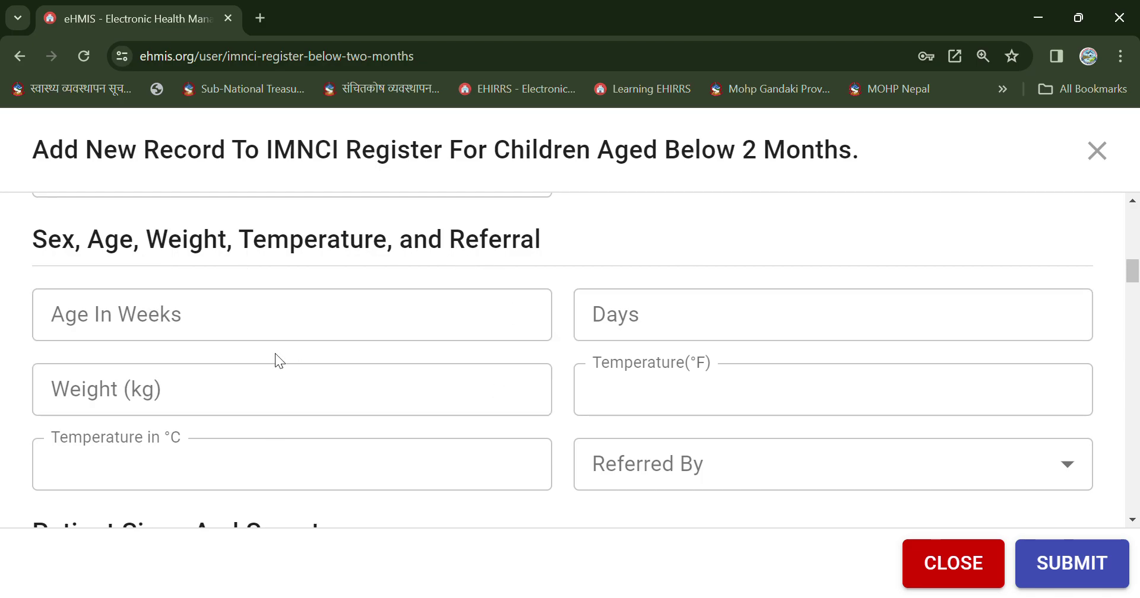
left_click(141, 327)
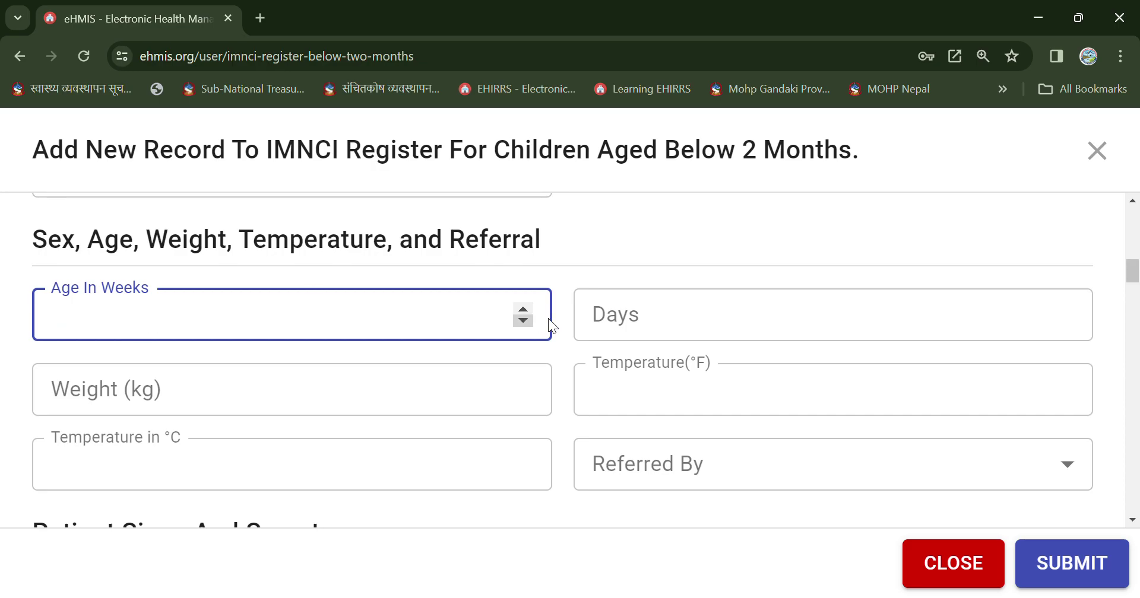
left_click(688, 319)
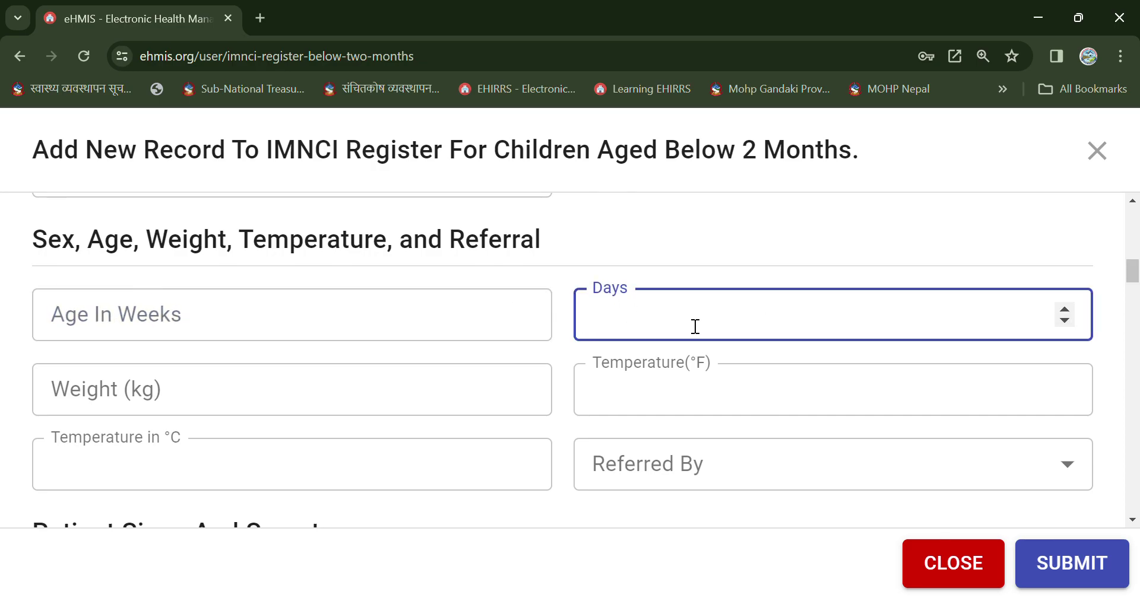
left_click(201, 405)
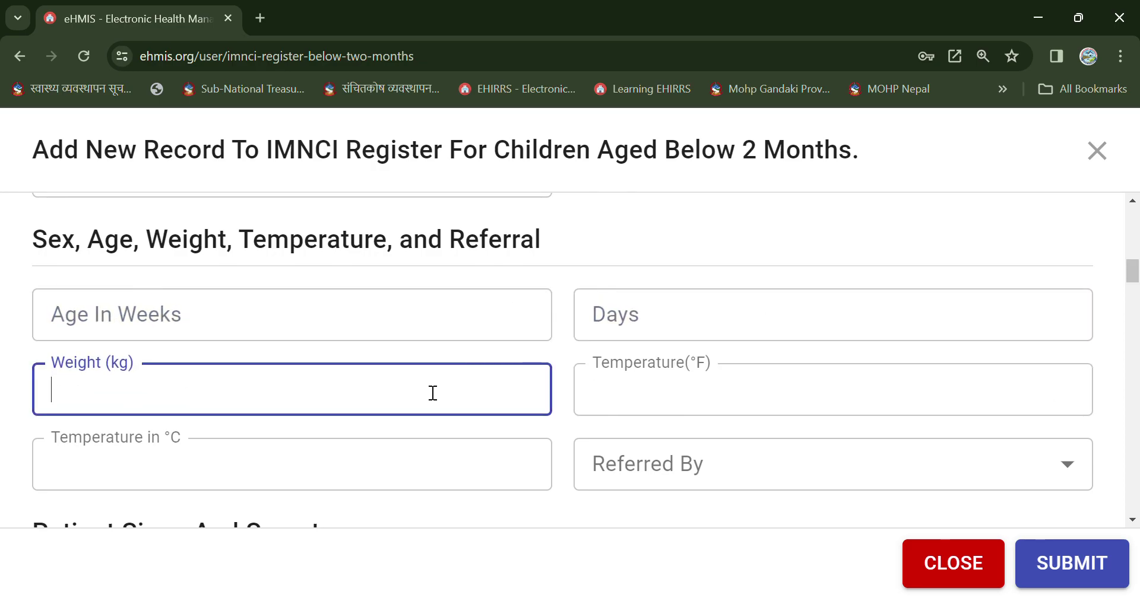
left_click(1132, 520)
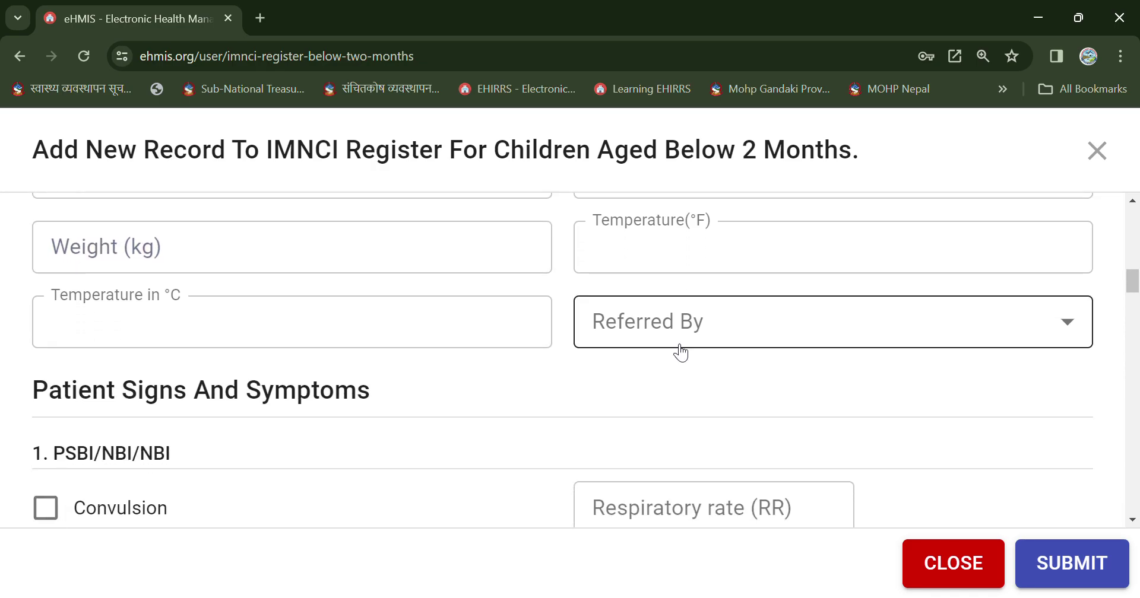
left_click(772, 338)
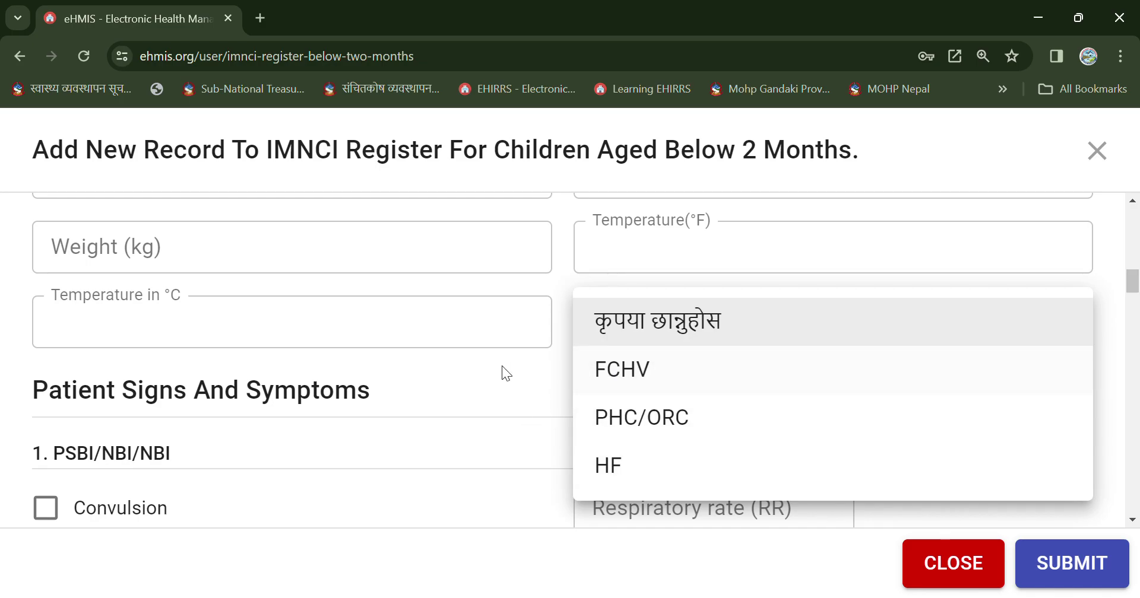
left_click(468, 376)
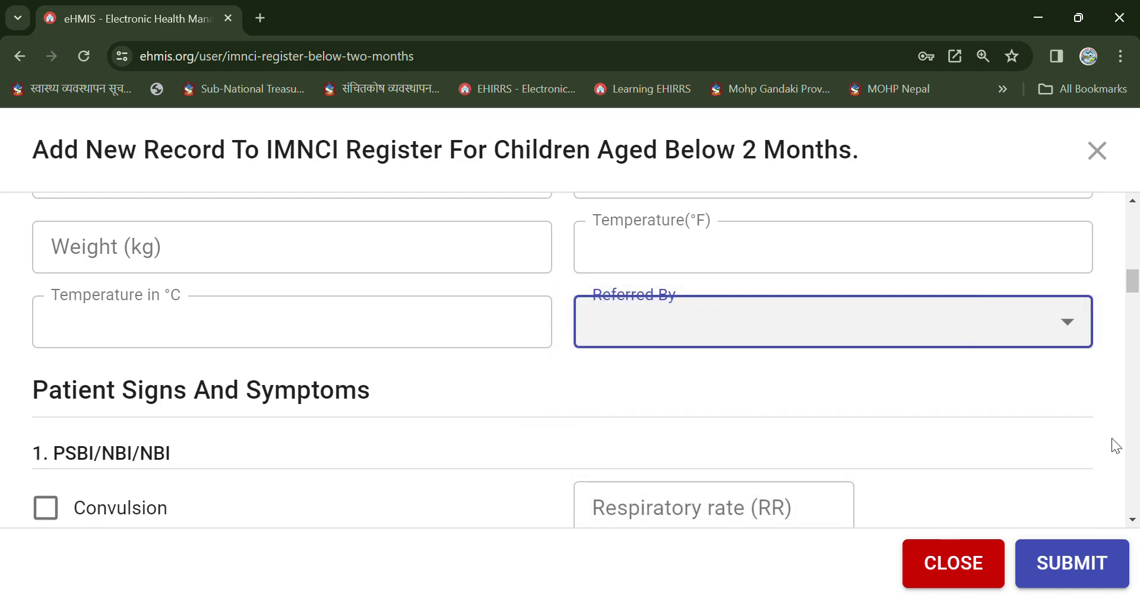
Examine the first signs and symptoms listed in the PSBI/NBI/NBI section of the form.
scroll(1133, 521, "down", 3)
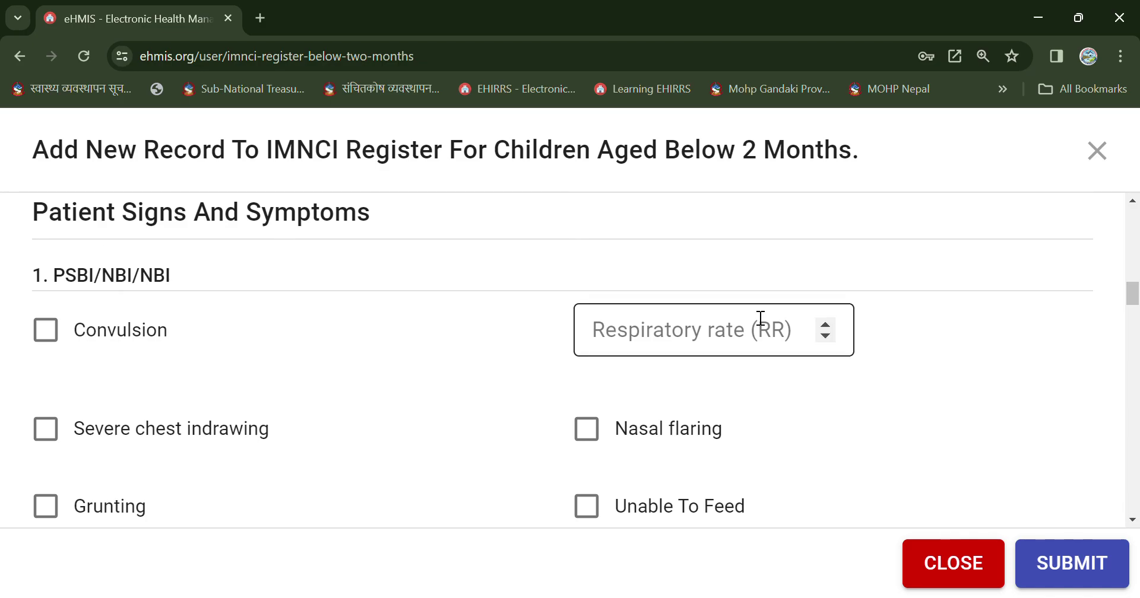
left_click(1134, 520)
left_click(1134, 521)
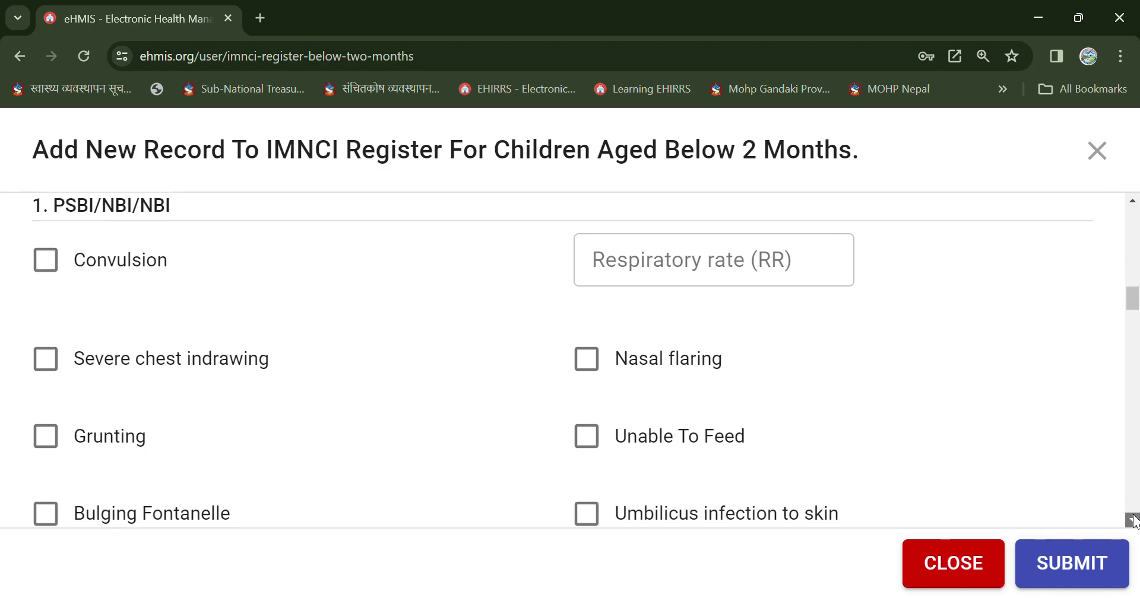
left_click(1134, 520)
left_click(1134, 521)
left_click(1134, 520)
left_click(1134, 520)
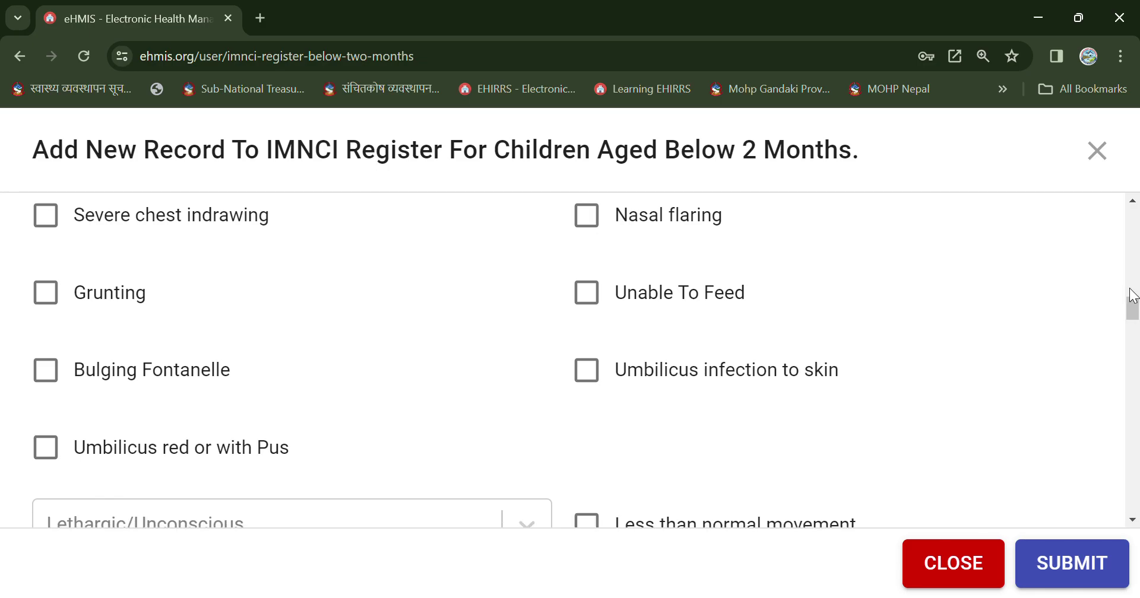
left_click(1132, 202)
left_click(1132, 201)
left_click(1132, 202)
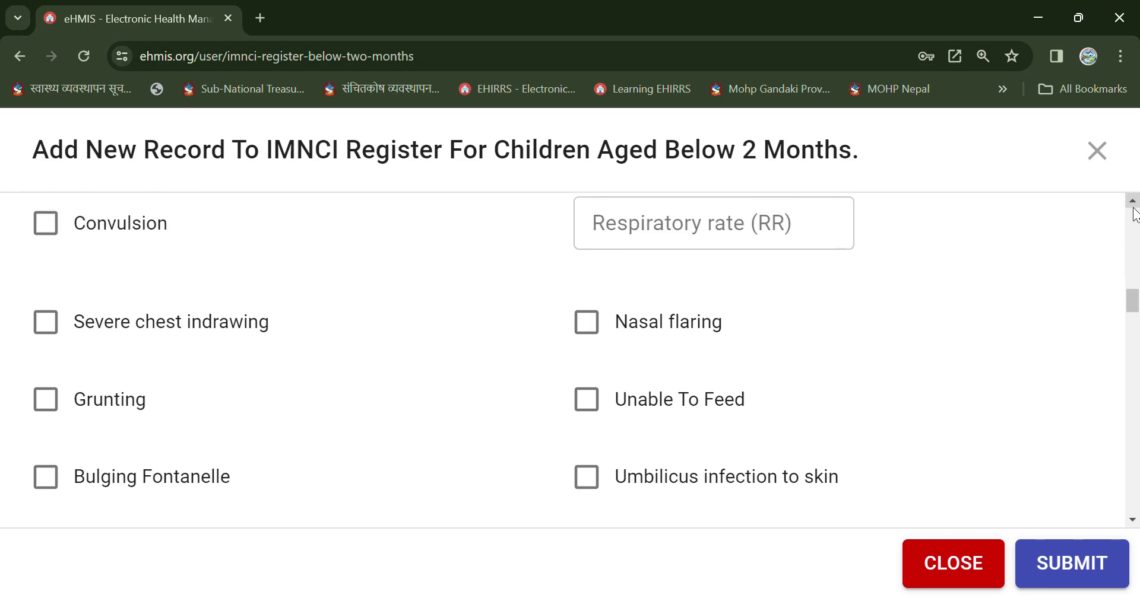
Try the Convulsion checkbox by selecting and clearing it, and activate the Respiratory rate (RR) field.
left_click(57, 235)
left_click(57, 234)
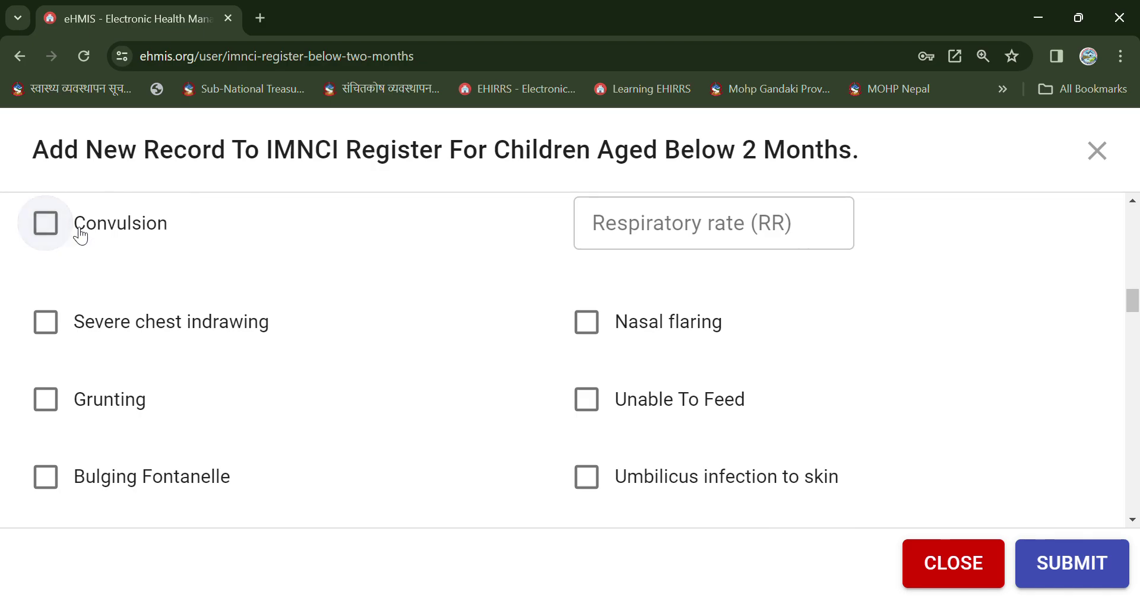
scroll(1134, 219, "up", 1)
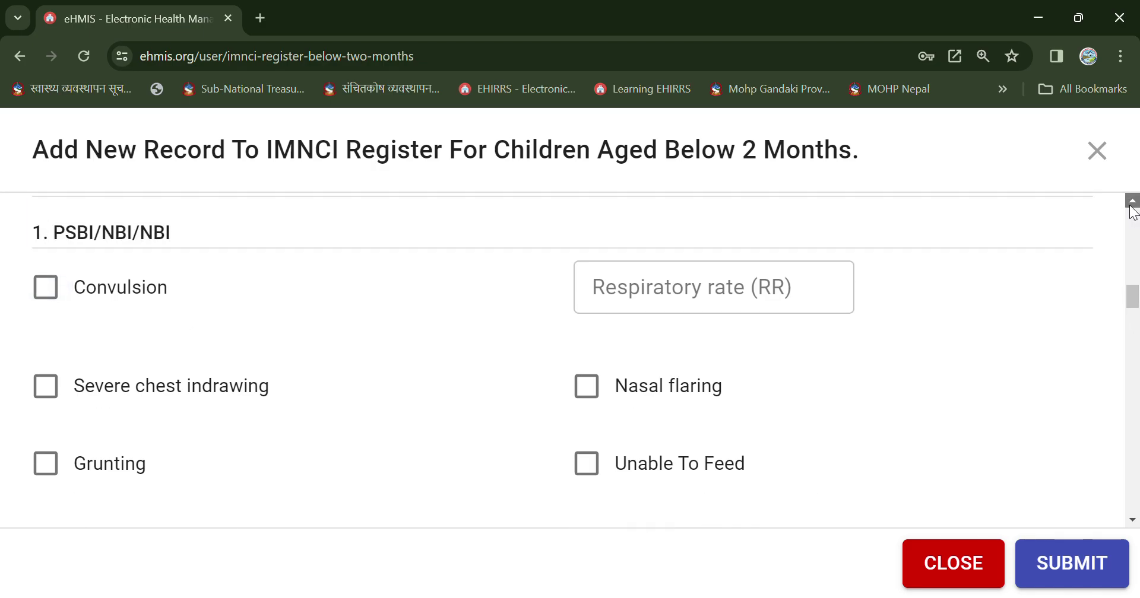
left_click(627, 319)
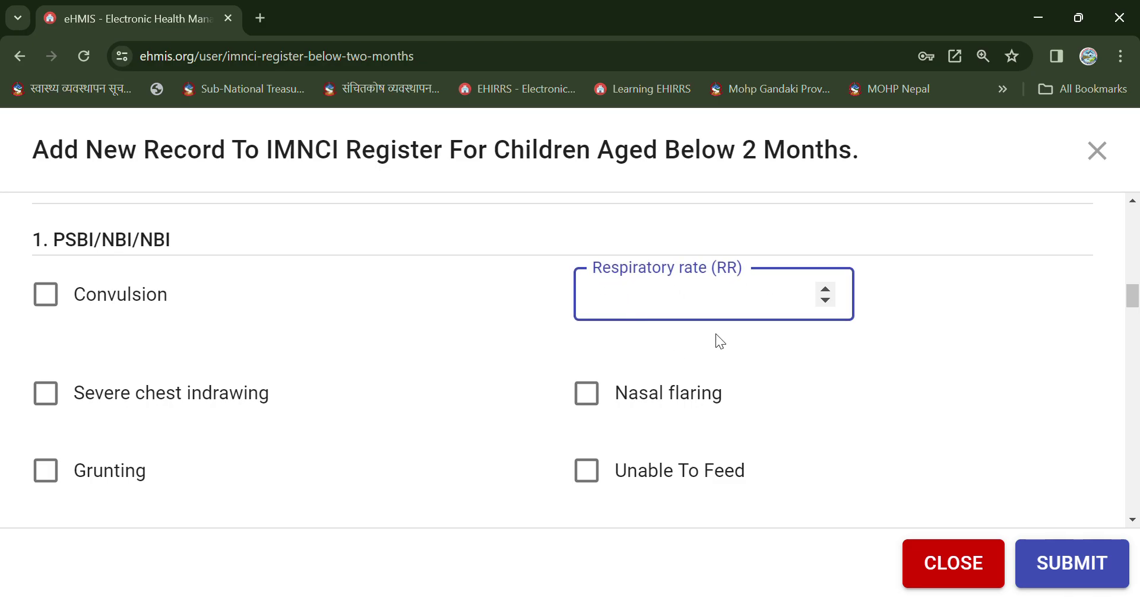
Examine the further PSBI/NBI/NBI signs and the Lethargic/Unconscious options without choosing one.
left_click(1133, 519)
left_click(1133, 520)
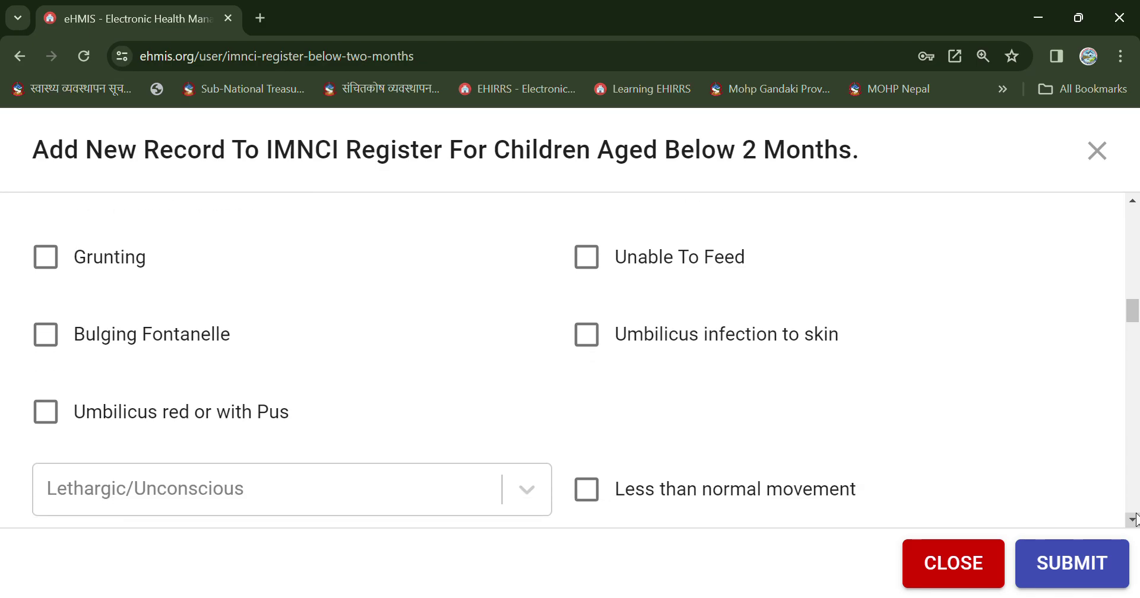
left_click_drag(1132, 520, 1132, 520)
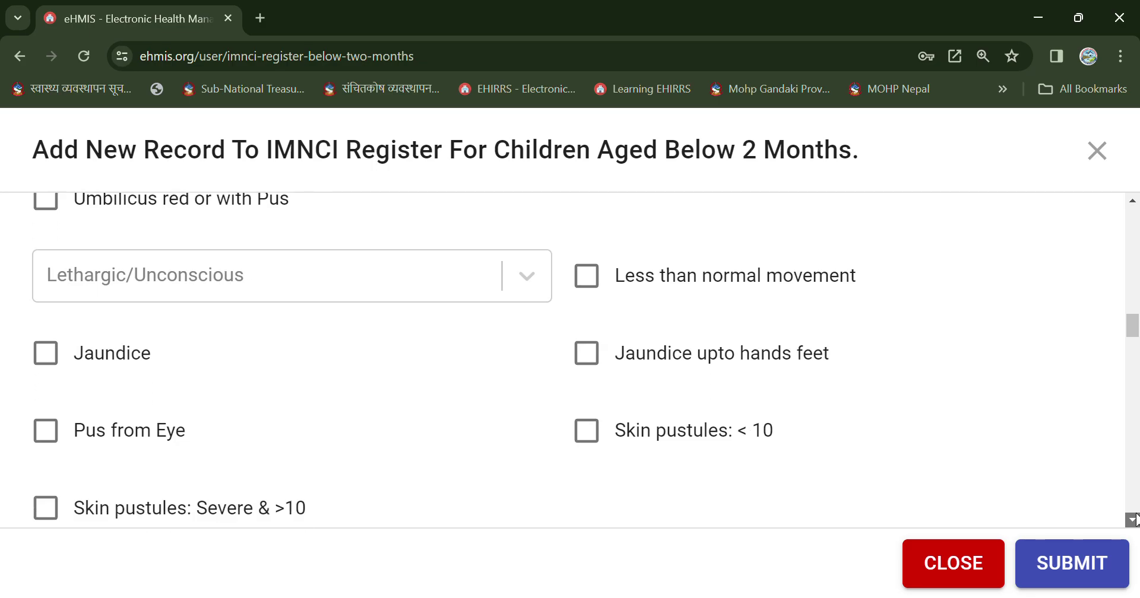
left_click(301, 291)
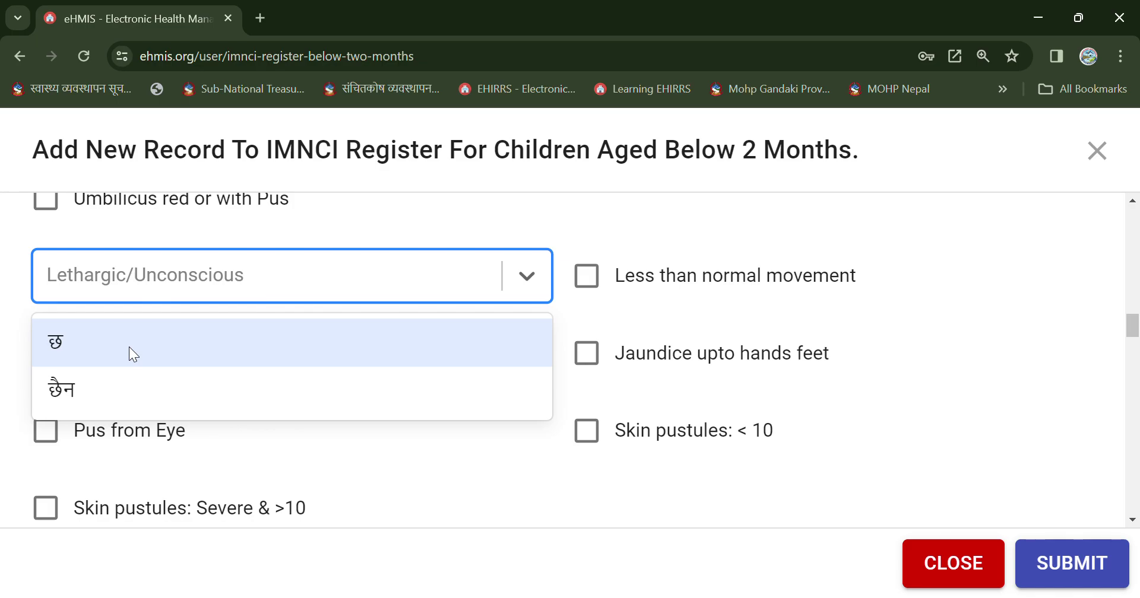
left_click(880, 331)
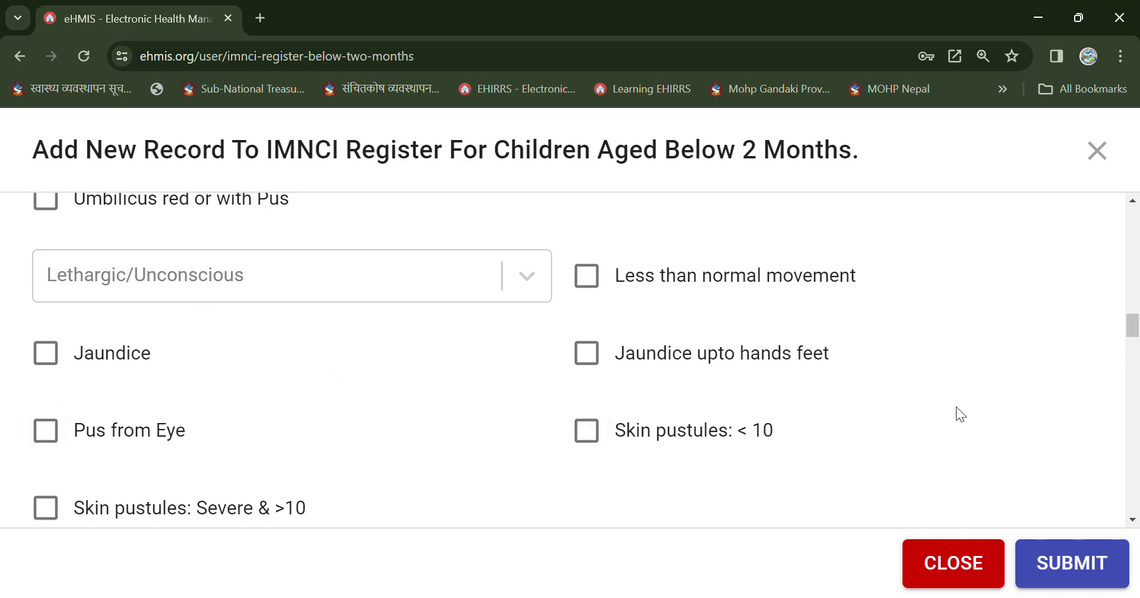
Examine the remaining PSBI/NBI/NBI signs from Jaundice to Skin pustules and the first fields of the Diarrhoea section.
left_click(1132, 519)
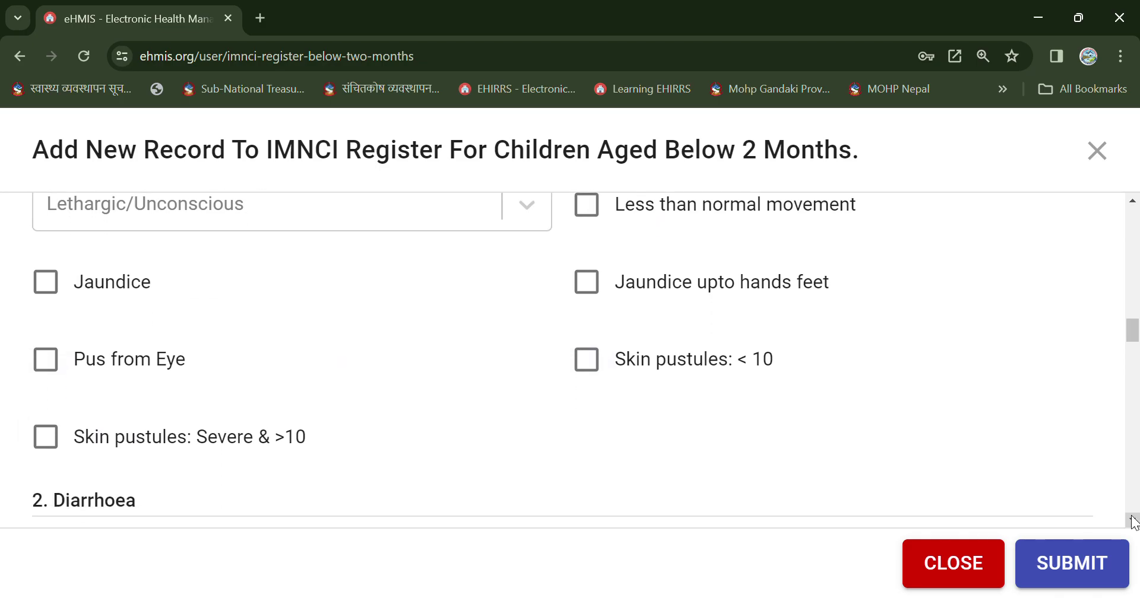
left_click(1132, 520)
left_click(1132, 520)
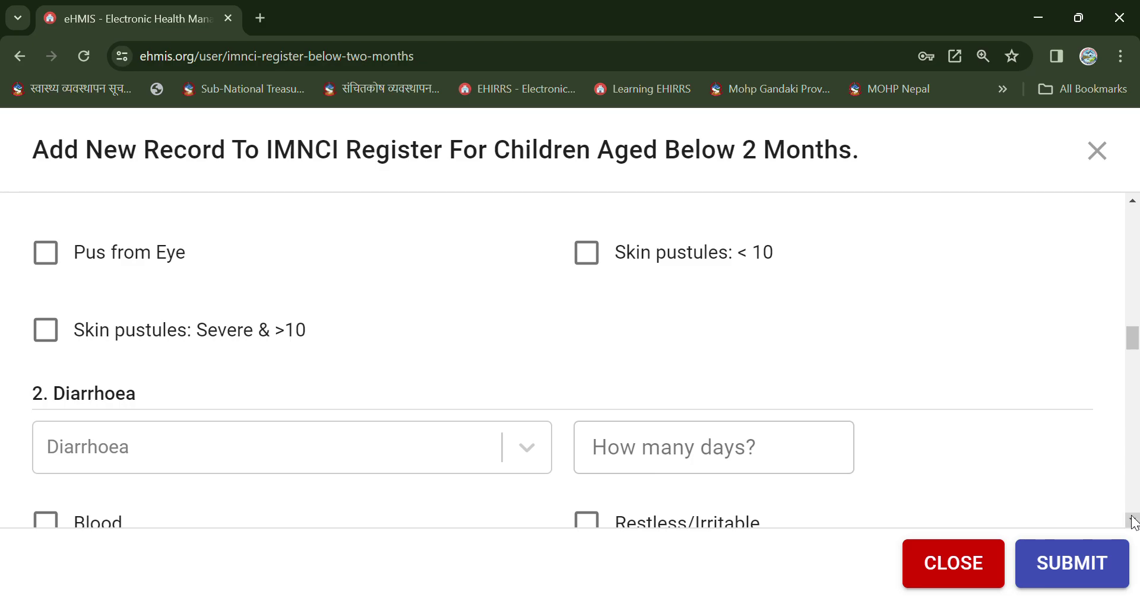
left_click(1131, 520)
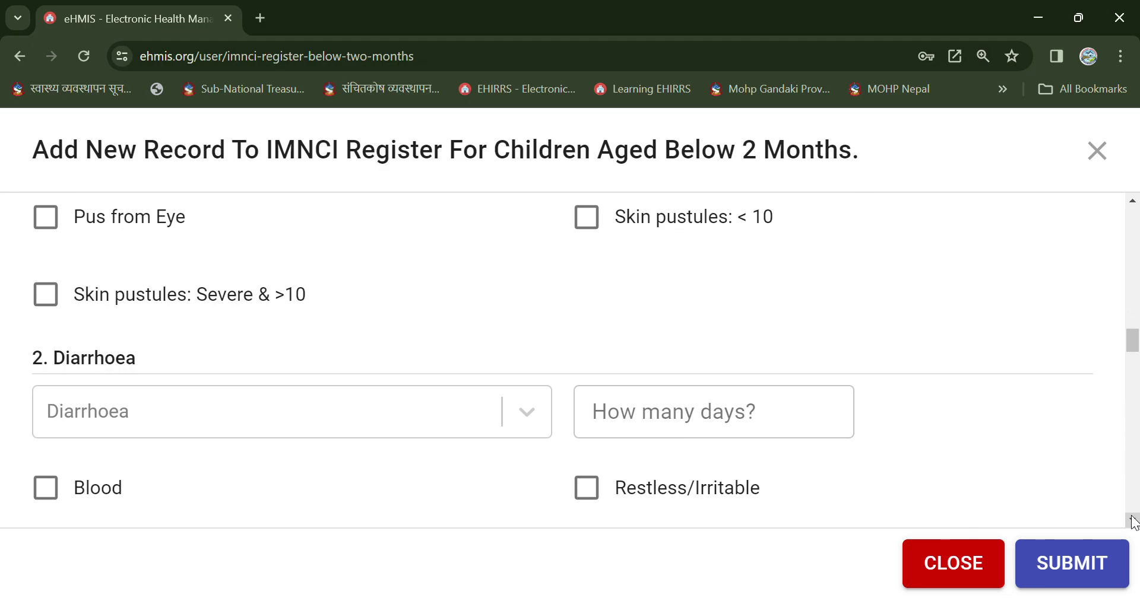
left_click(1132, 520)
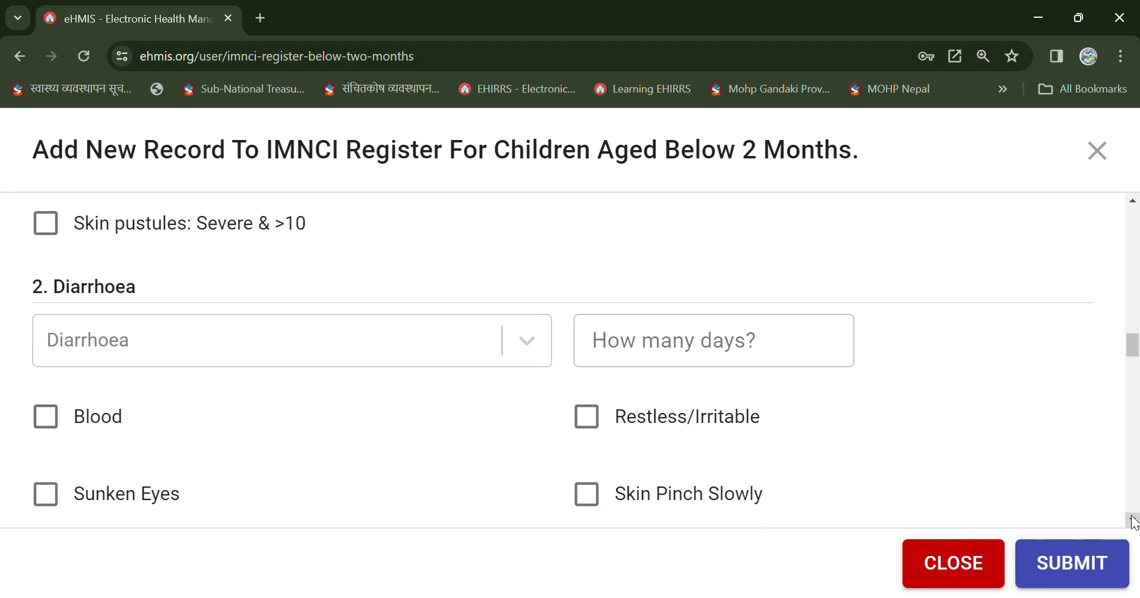
Return to the PSBI/NBI/NBI heading under Patient Signs And Symptoms and briefly highlight its last NBI.
left_click(1132, 202)
left_click_drag(1132, 205, 1132, 204)
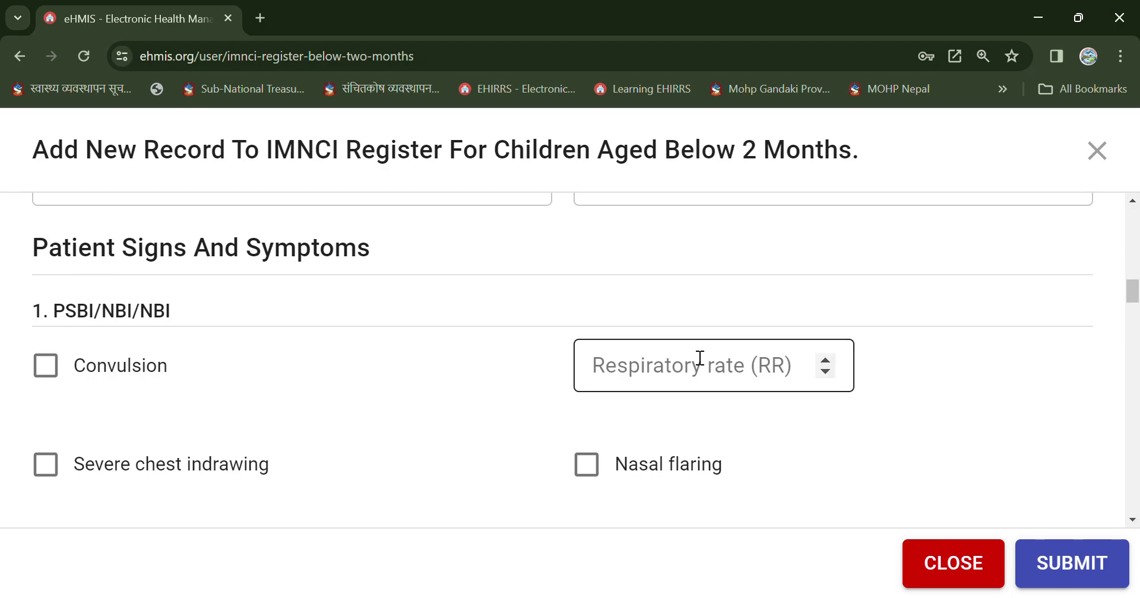
left_click_drag(177, 310, 145, 326)
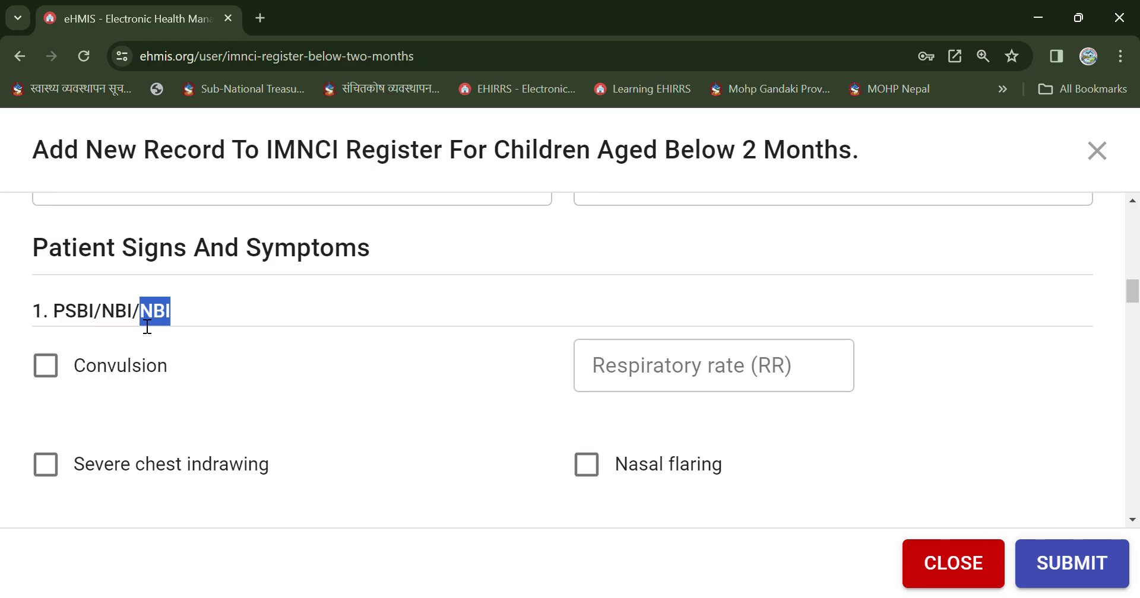
left_click(319, 330)
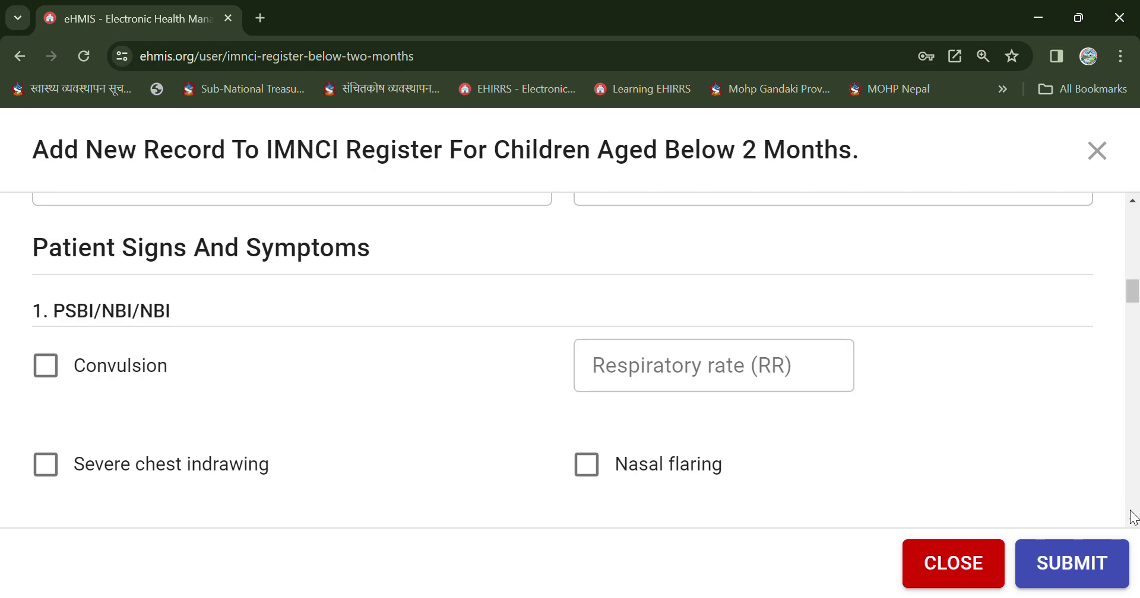
Examine the options of the Diarrhoea field in the Diarrhoea section without choosing one.
scroll(1130, 515, "down", 14)
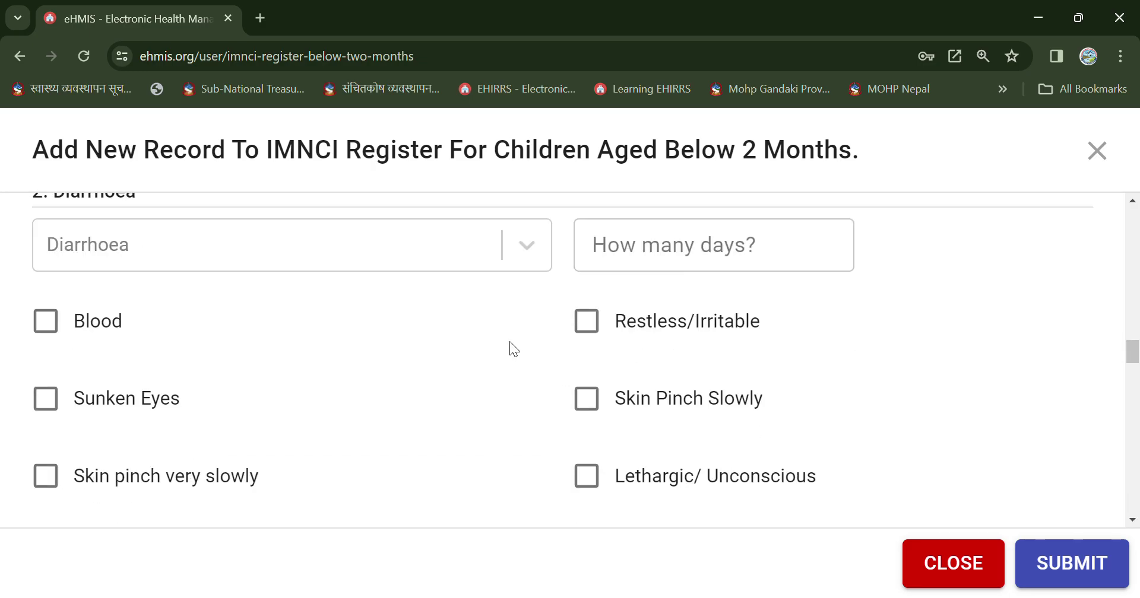
scroll(1130, 219, "up", 1)
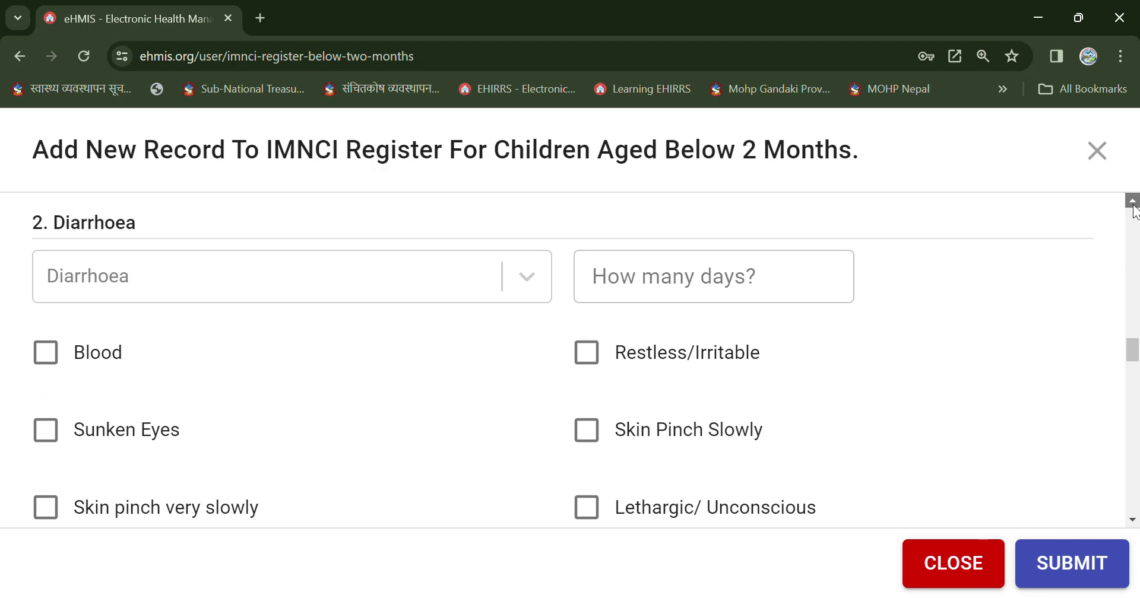
left_click(537, 278)
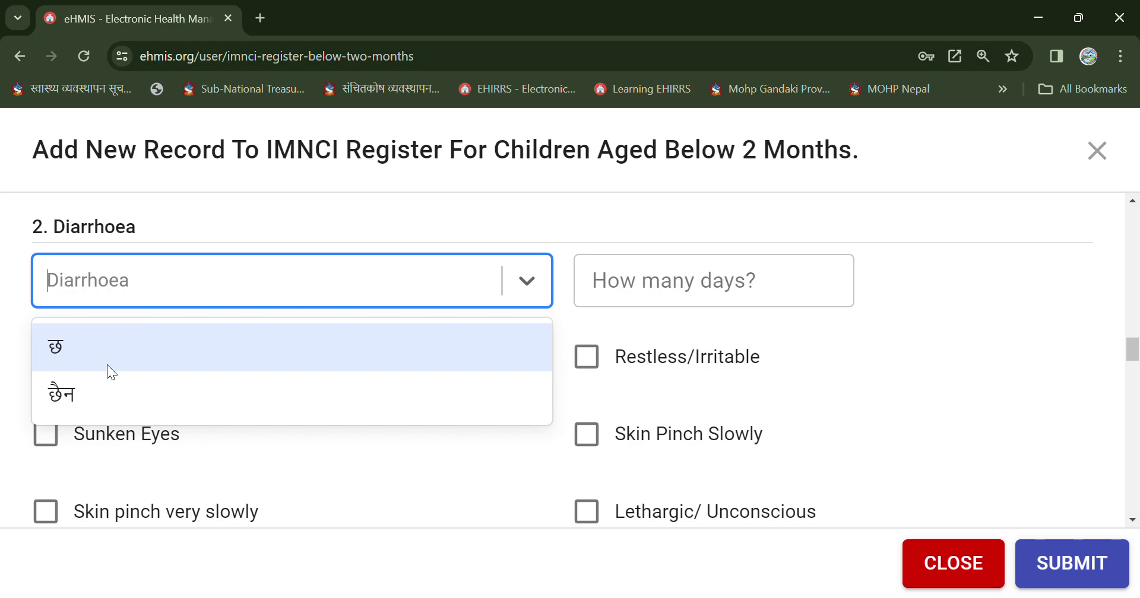
left_click(911, 348)
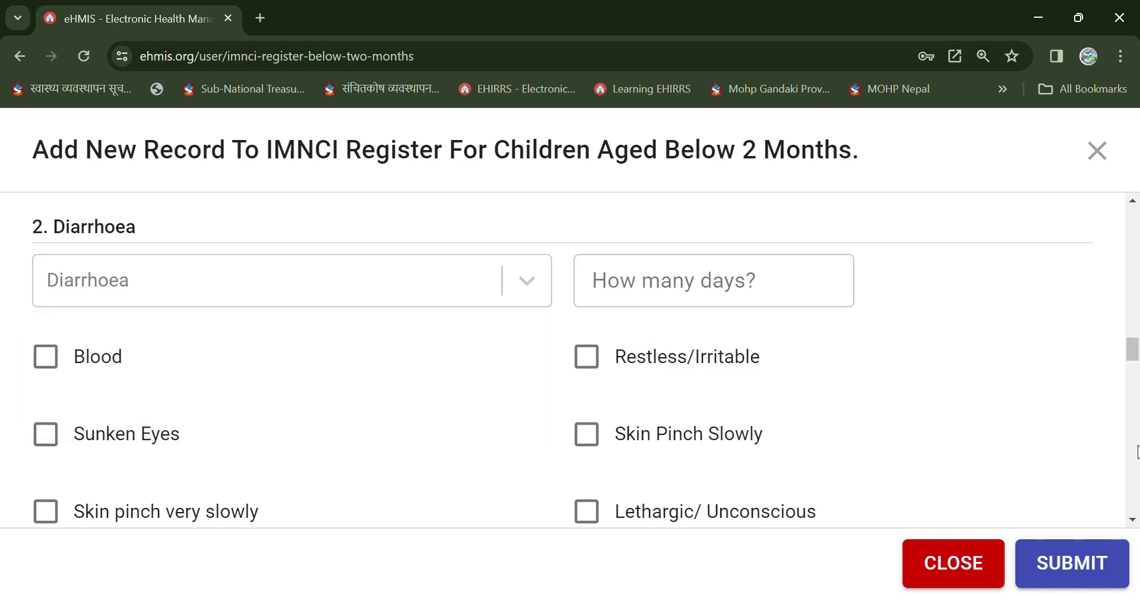
Examine the diarrhoea signs and try the Restless/Irritable checkbox by selecting and clearing it.
left_click_drag(1136, 350, 1137, 388)
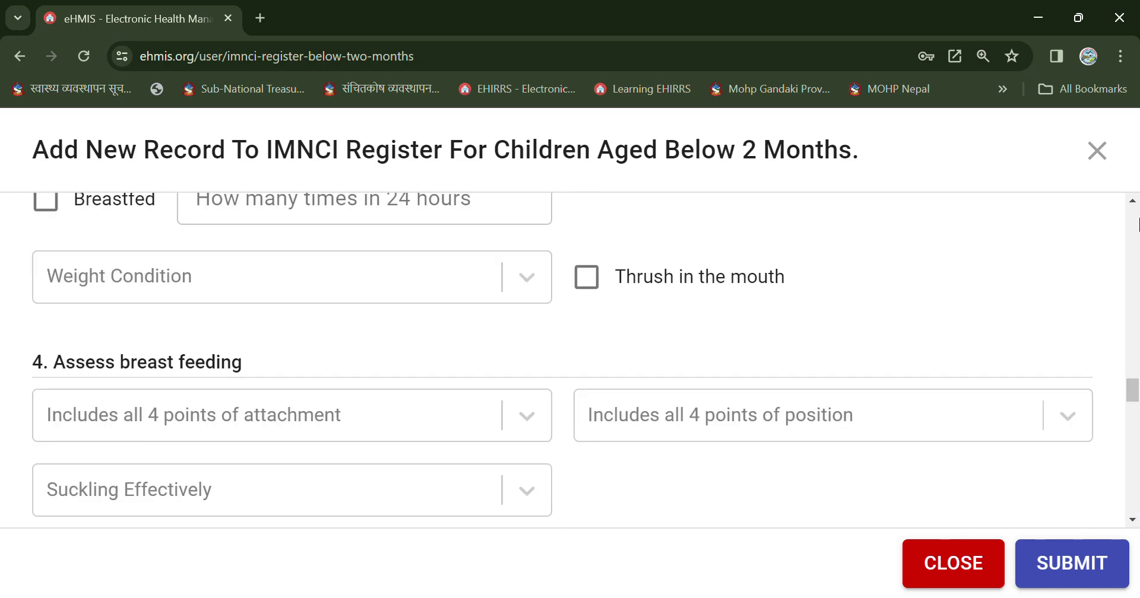
left_click(1132, 201)
left_click(1132, 202)
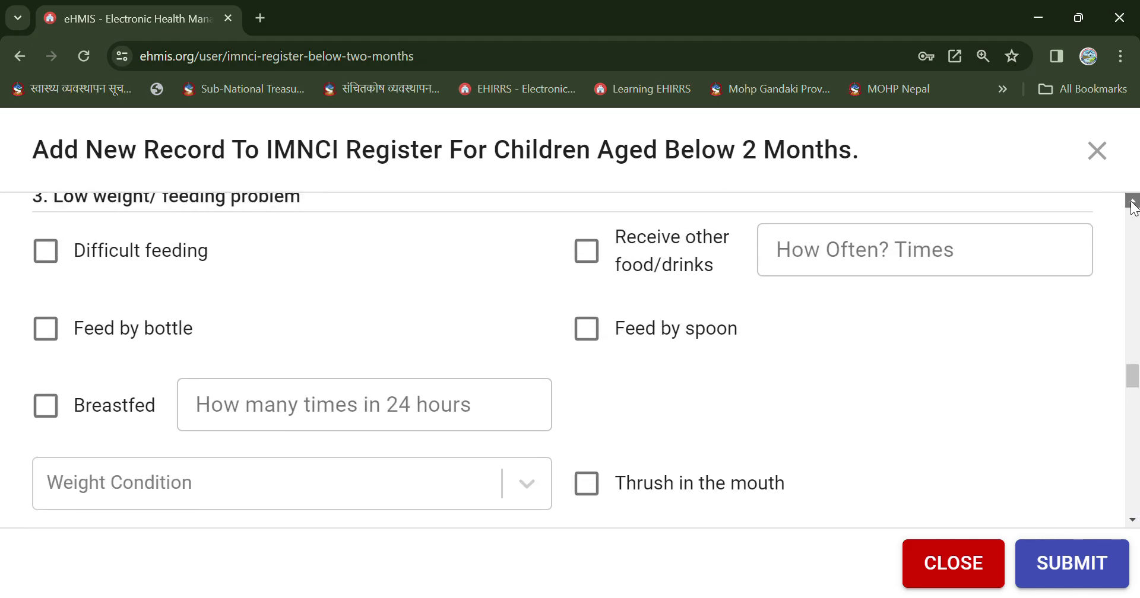
left_click(1132, 201)
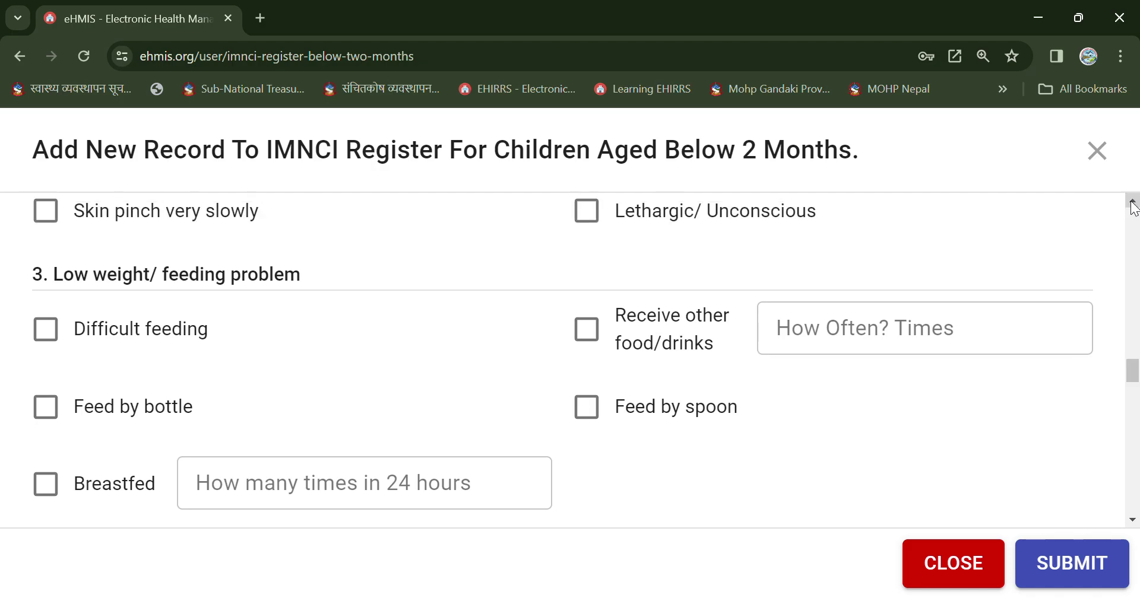
left_click(1132, 202)
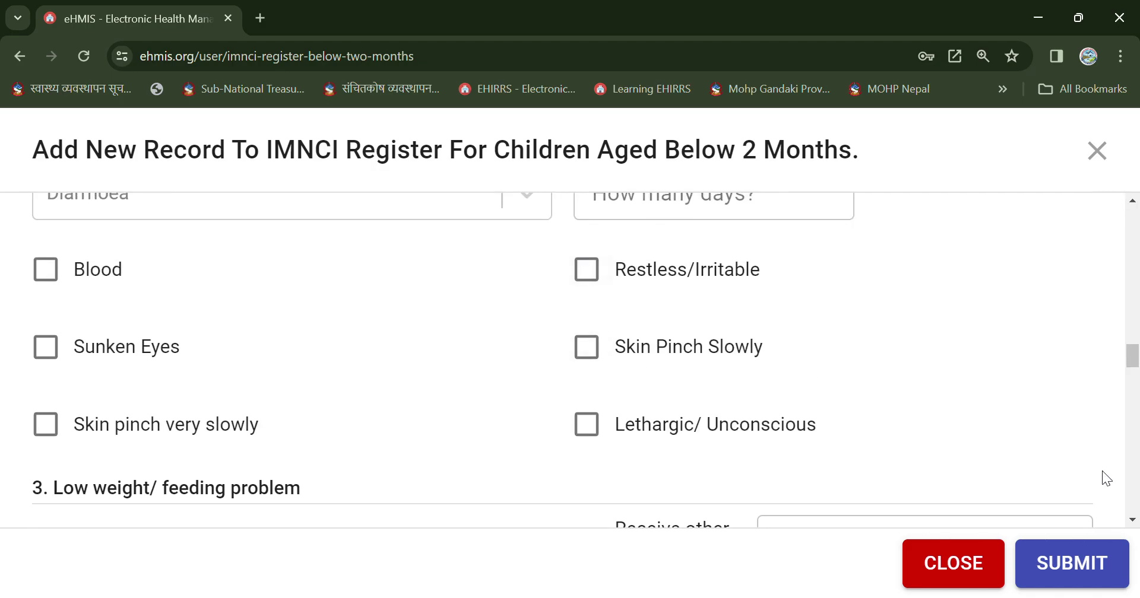
left_click(595, 278)
left_click(596, 278)
In the Low weight/feeding problem section, try Breastfed with 10 and 15 times in 24 hours, and clear both the count and the checkbox.
left_click(1132, 520)
scroll(1132, 521, "down", 4)
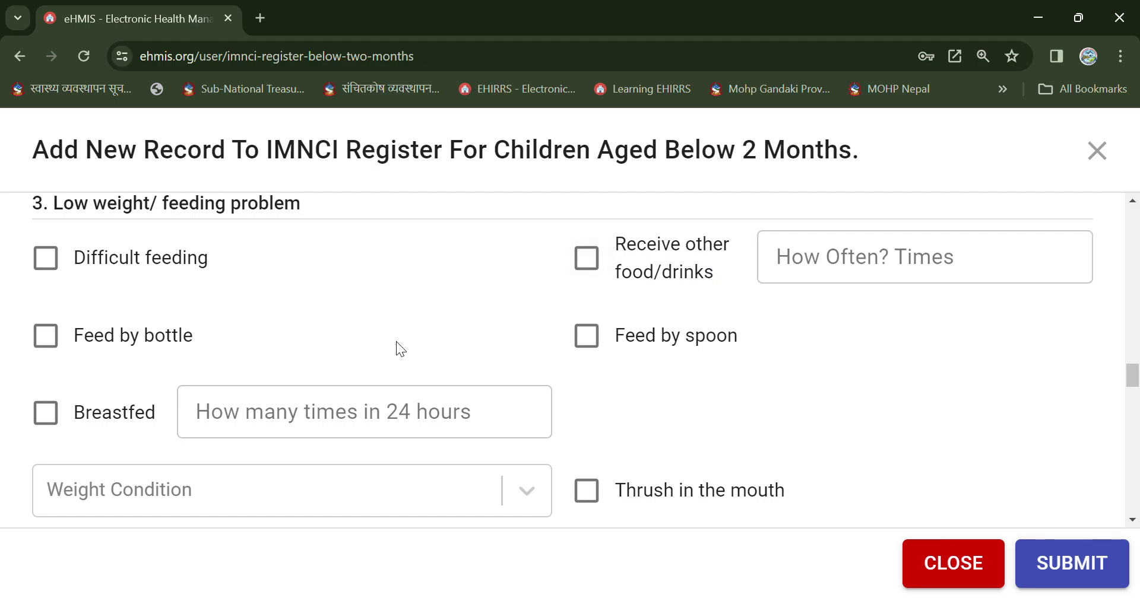
left_click(57, 425)
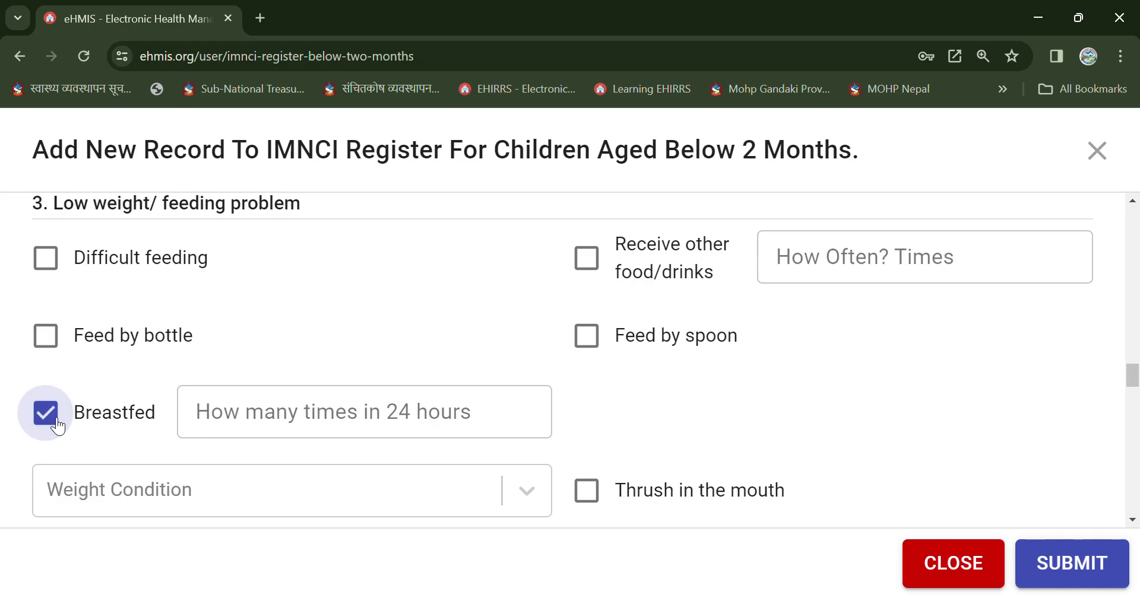
left_click(299, 437)
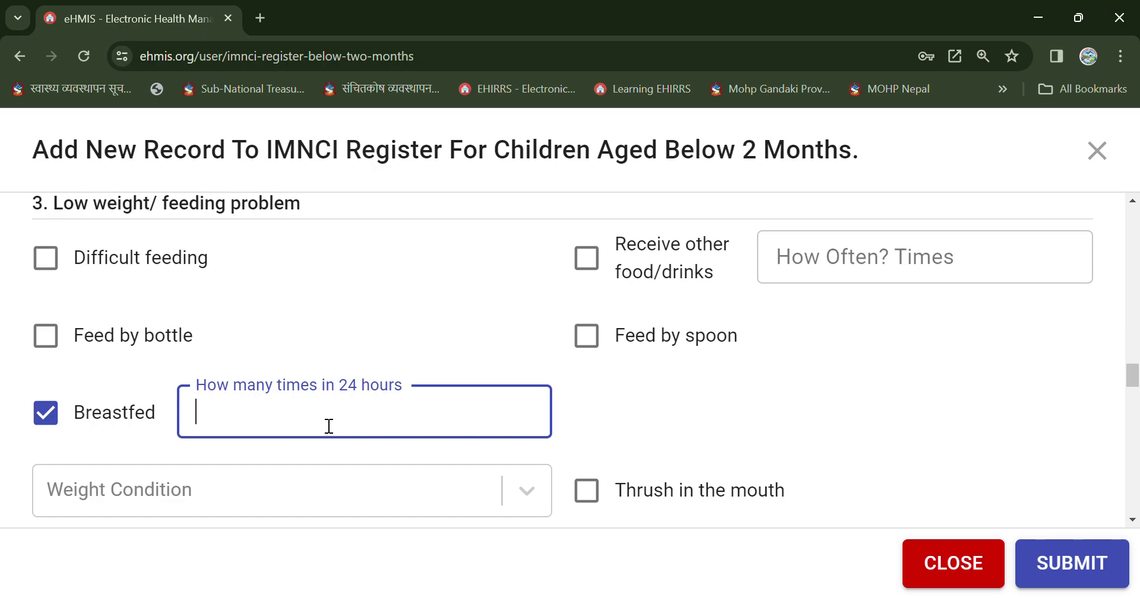
type("10")
key("BackSpace")
key("BackSpace")
type("15")
key("BackSpace")
key("BackSpace")
left_click(59, 422)
Examine the Weight Condition options without choosing one, and try the Thrush in the mouth checkbox by selecting and clearing it.
left_click_drag(1129, 374, 1131, 383)
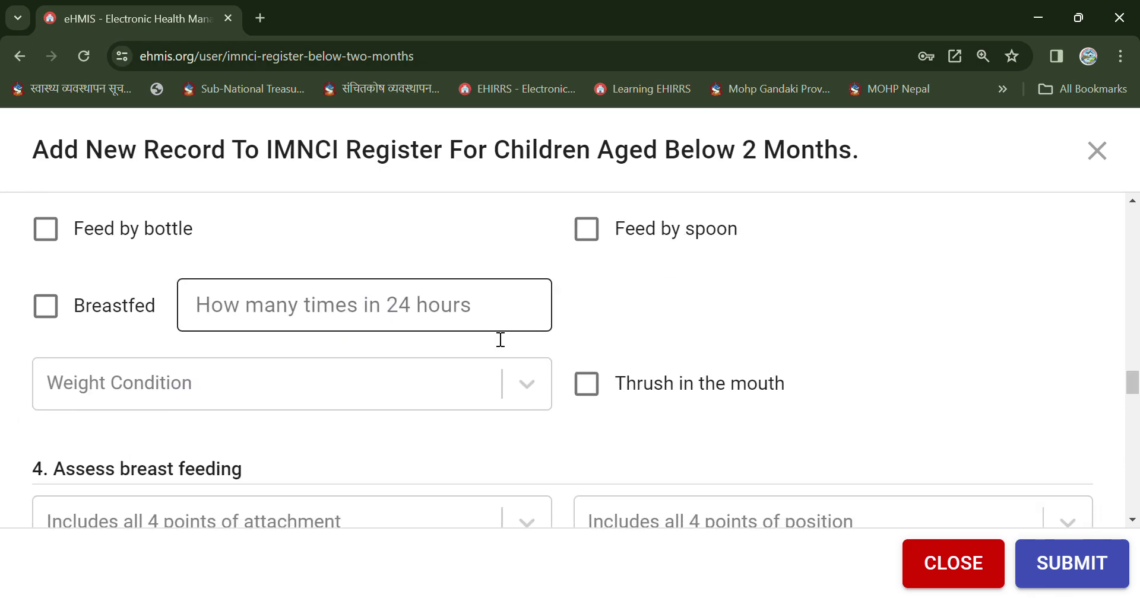
left_click(147, 376)
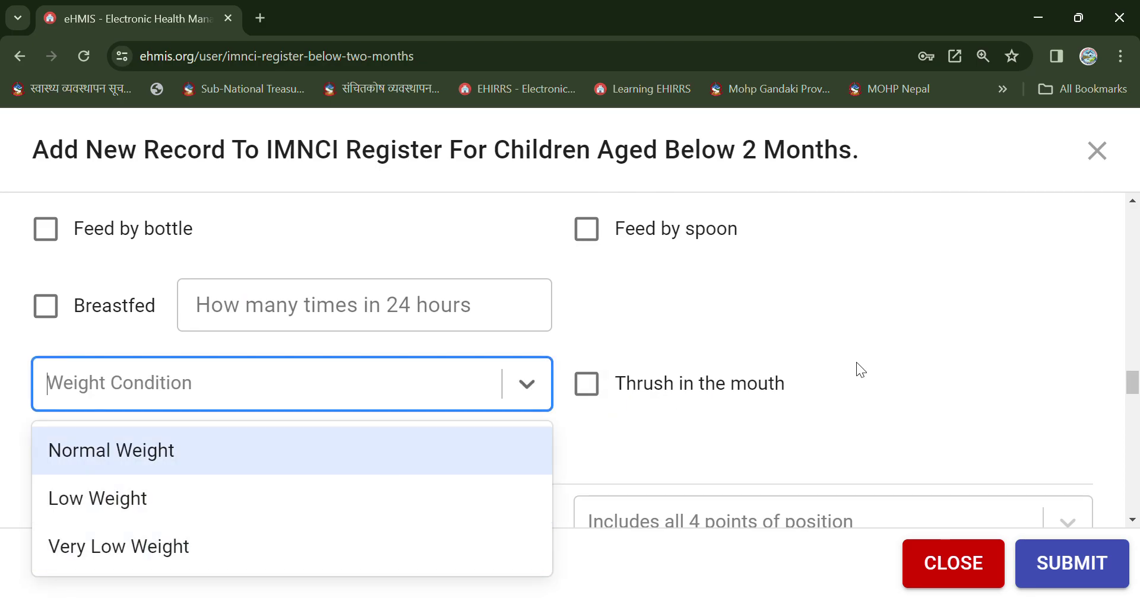
left_click(902, 380)
mouse_move(1131, 387)
left_mouse_down()
mouse_move(1131, 261)
mouse_move(1125, 419)
mouse_move(1124, 398)
left_mouse_up()
left_click(196, 395)
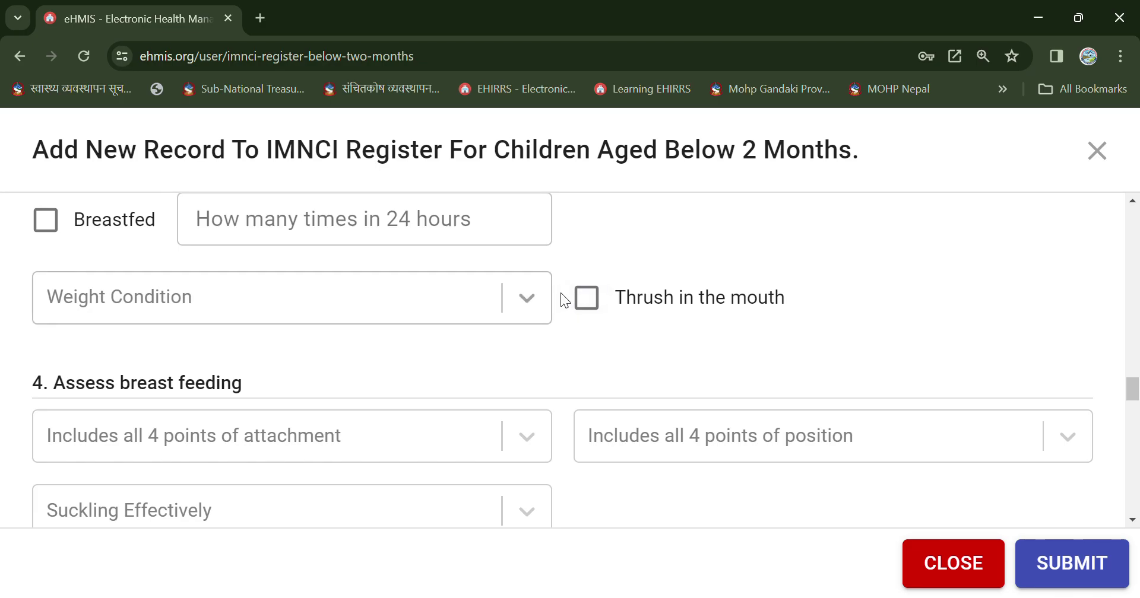
left_click(585, 300)
left_click(589, 306)
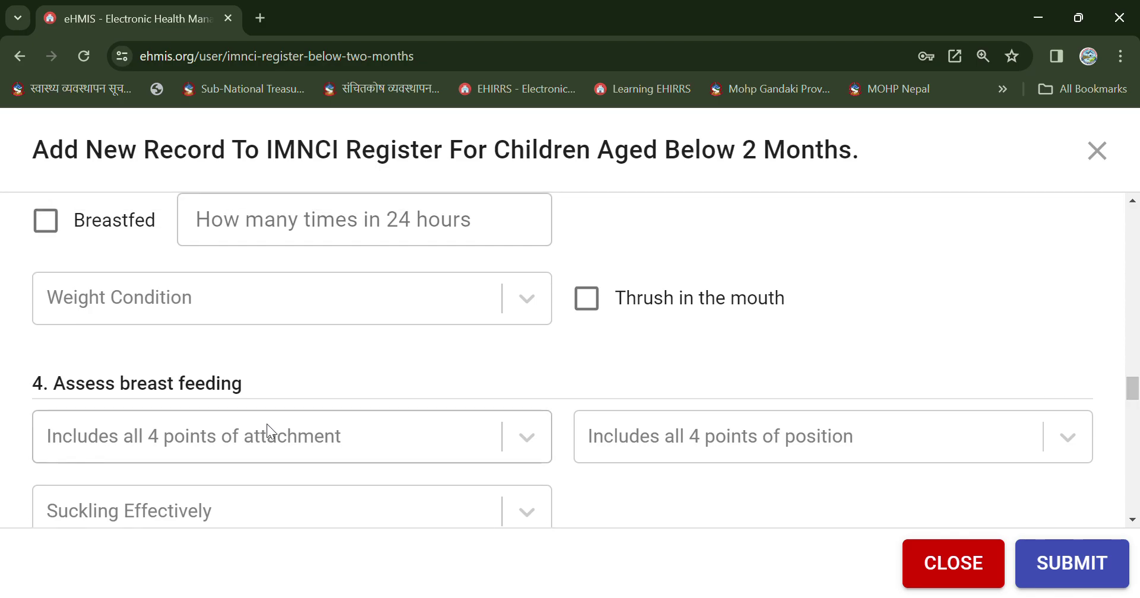
In the Assess breast feeding section, try छ and छैन for Includes all 4 points of attachment, and clear the selection.
left_click(1133, 520)
left_click(1133, 520)
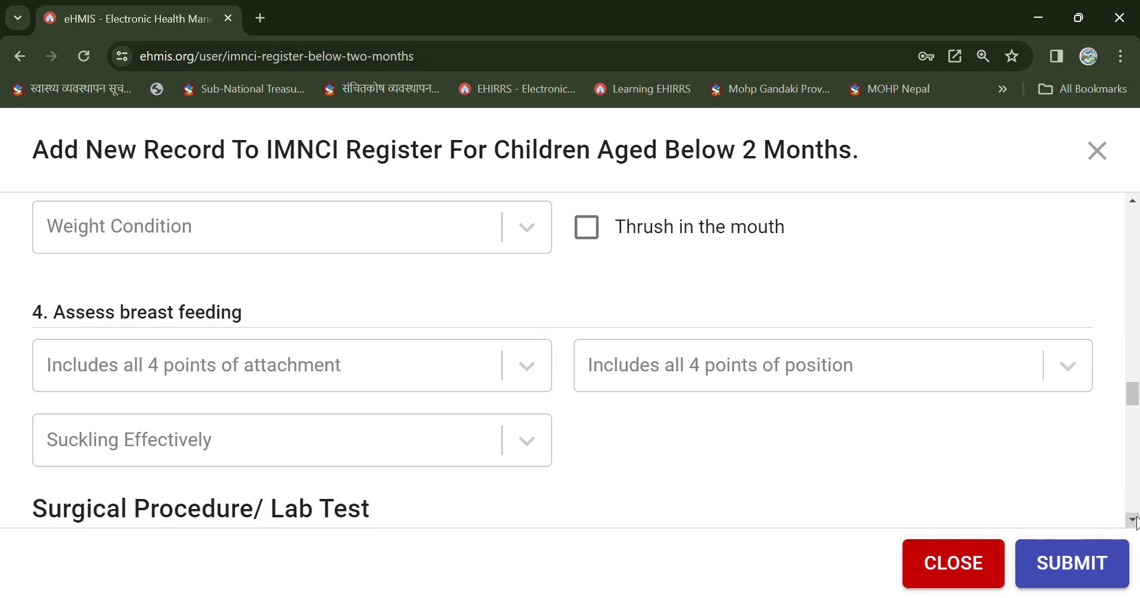
left_click(1133, 520)
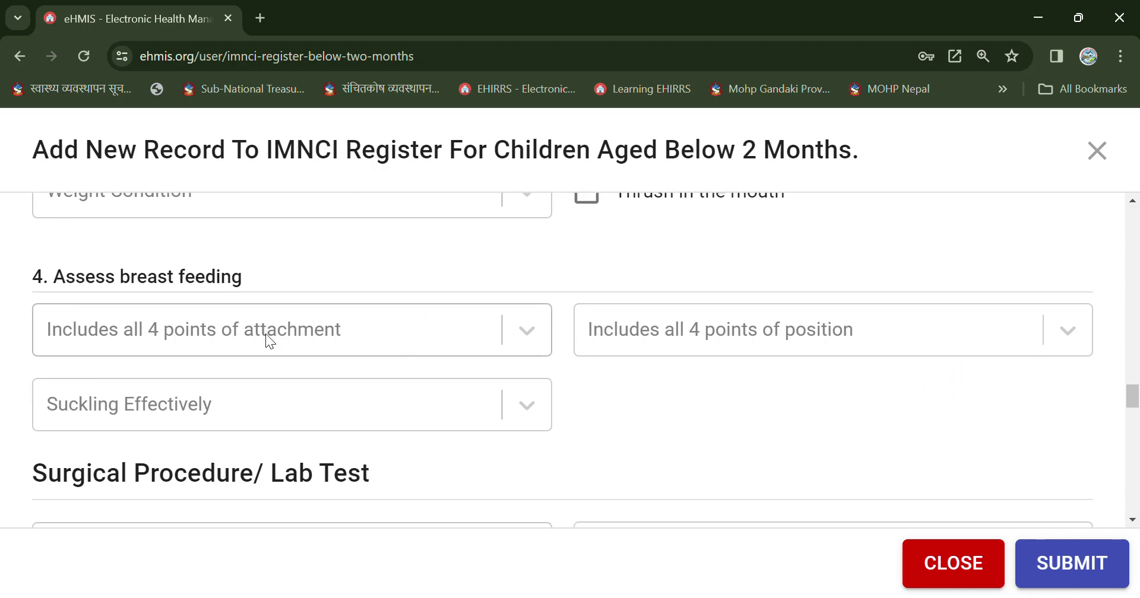
left_click(391, 343)
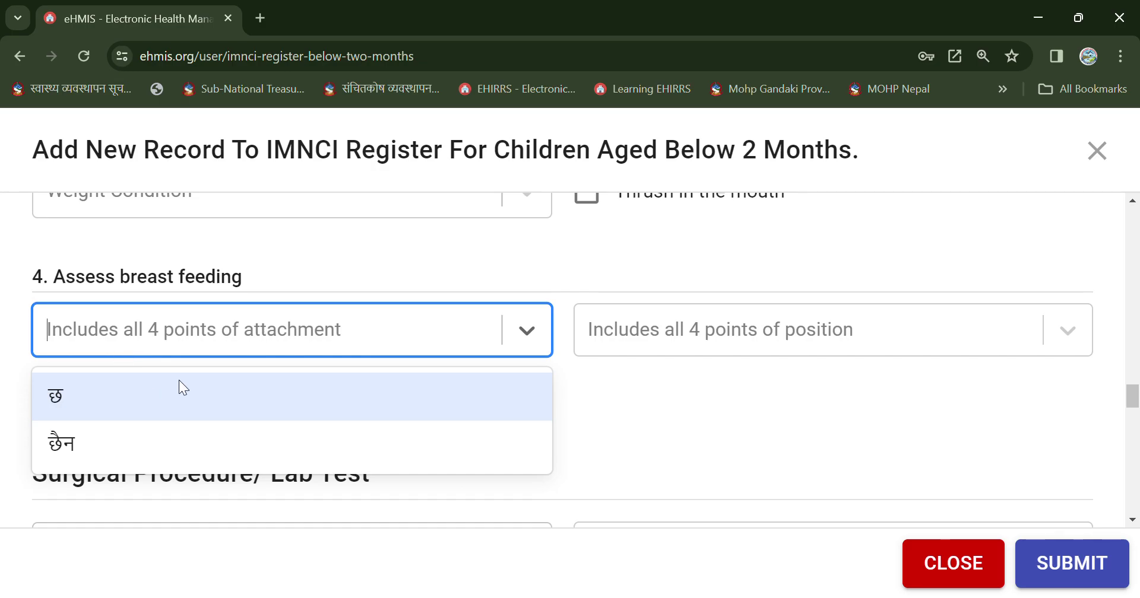
left_click(63, 395)
left_click(518, 332)
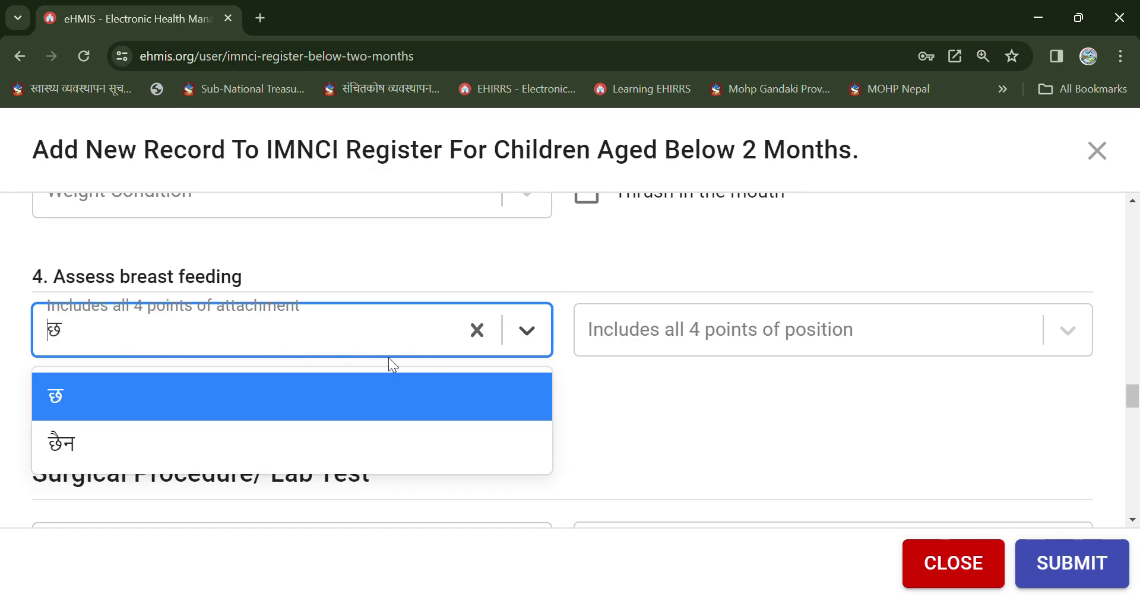
left_click(168, 433)
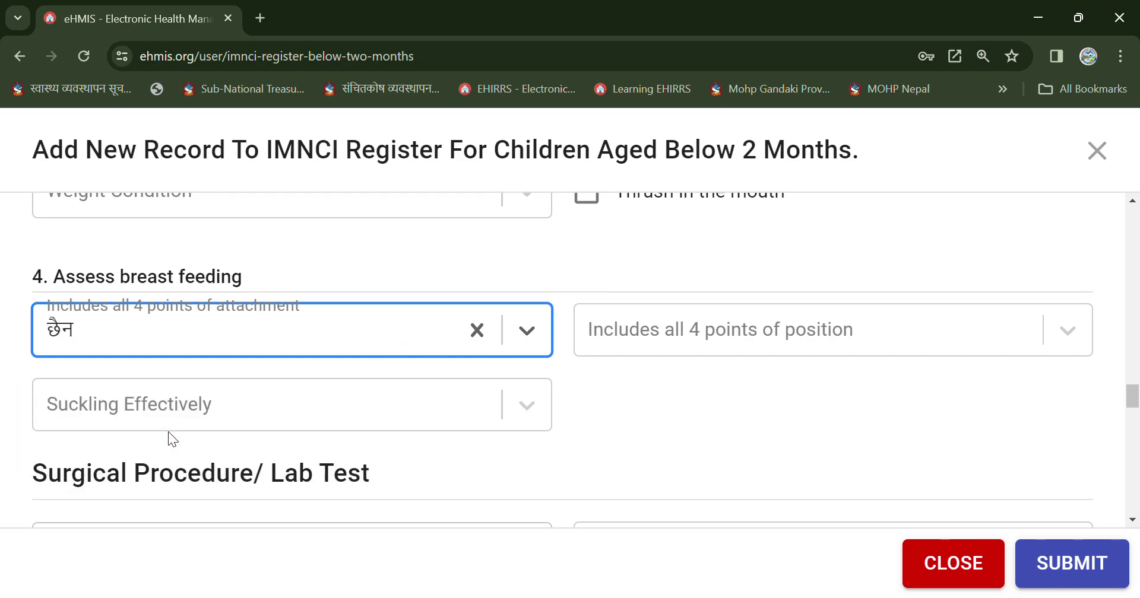
left_click(484, 329)
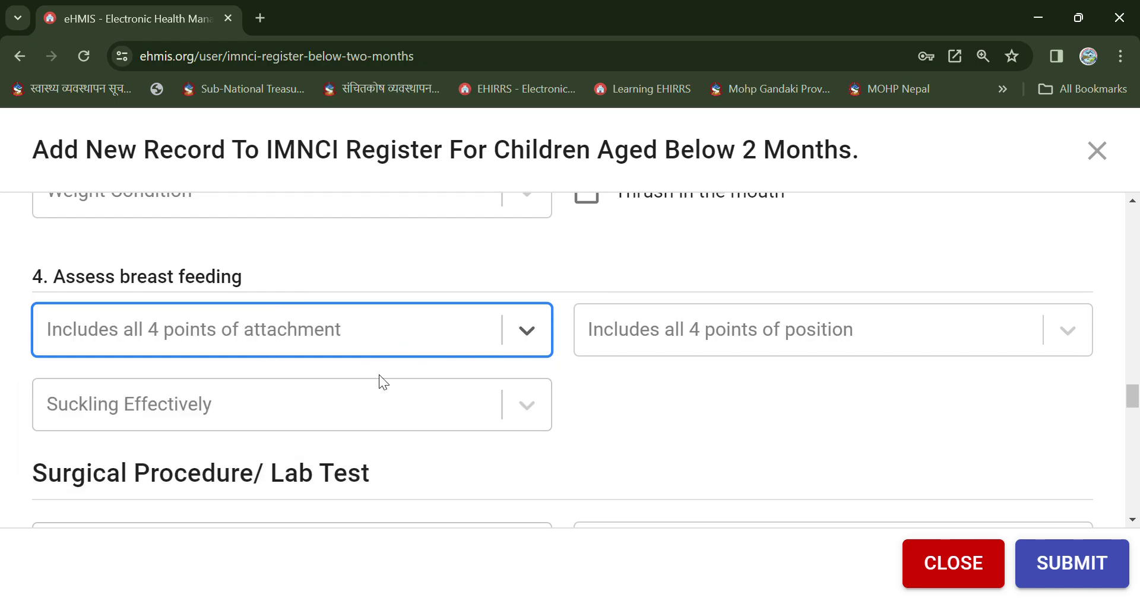
Examine the options of the position, attachment and Suckling Effectively fields under Assess breast feeding without choosing any.
left_click(688, 334)
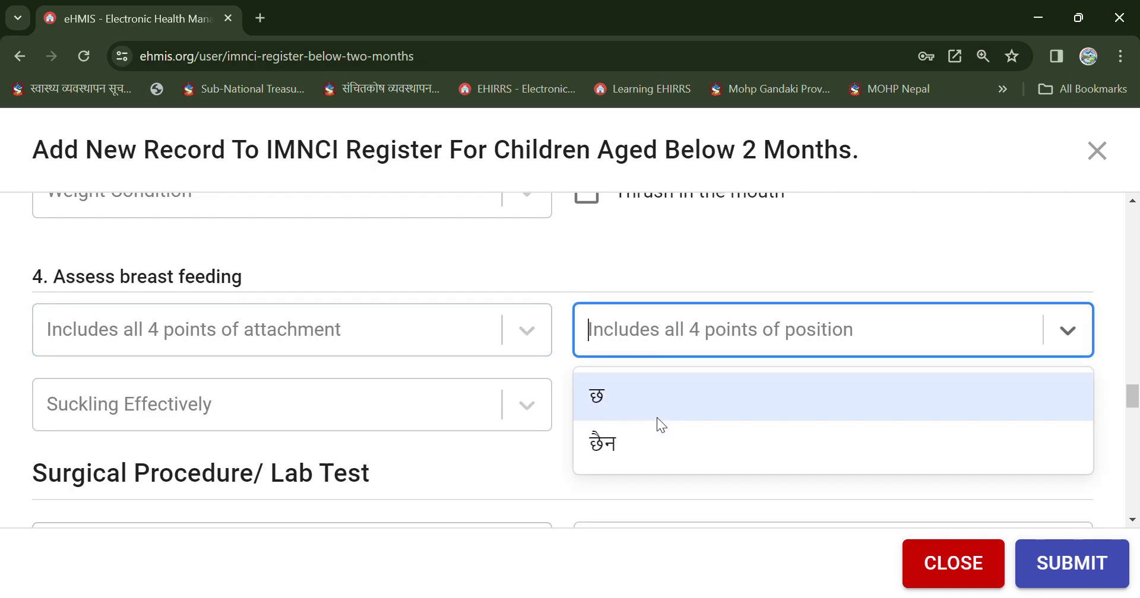
left_click(486, 468)
left_click(522, 408)
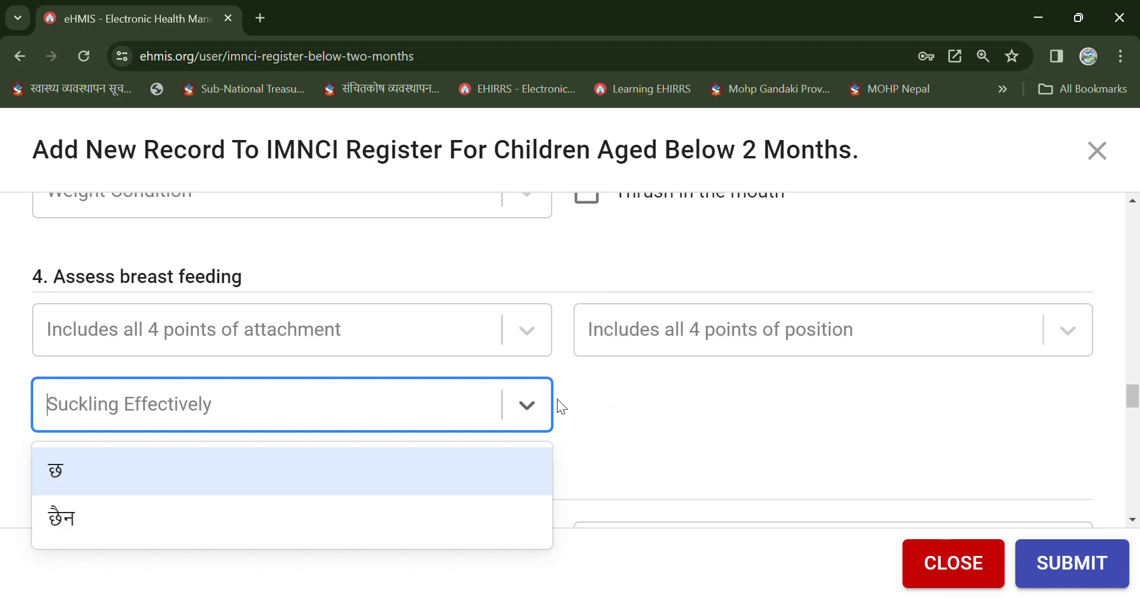
left_click(350, 315)
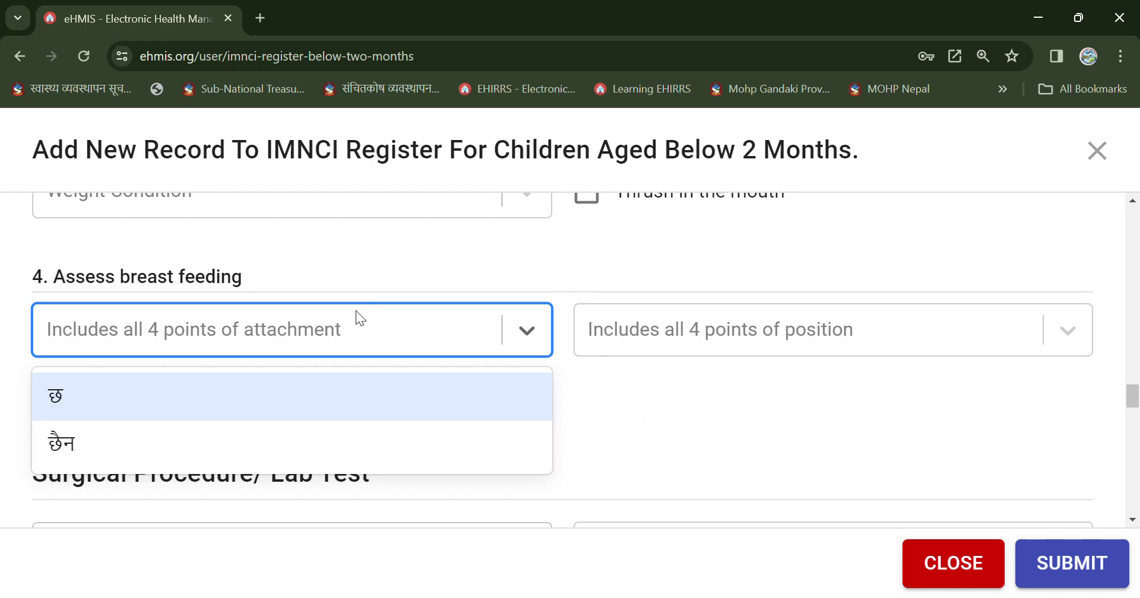
left_click(321, 328)
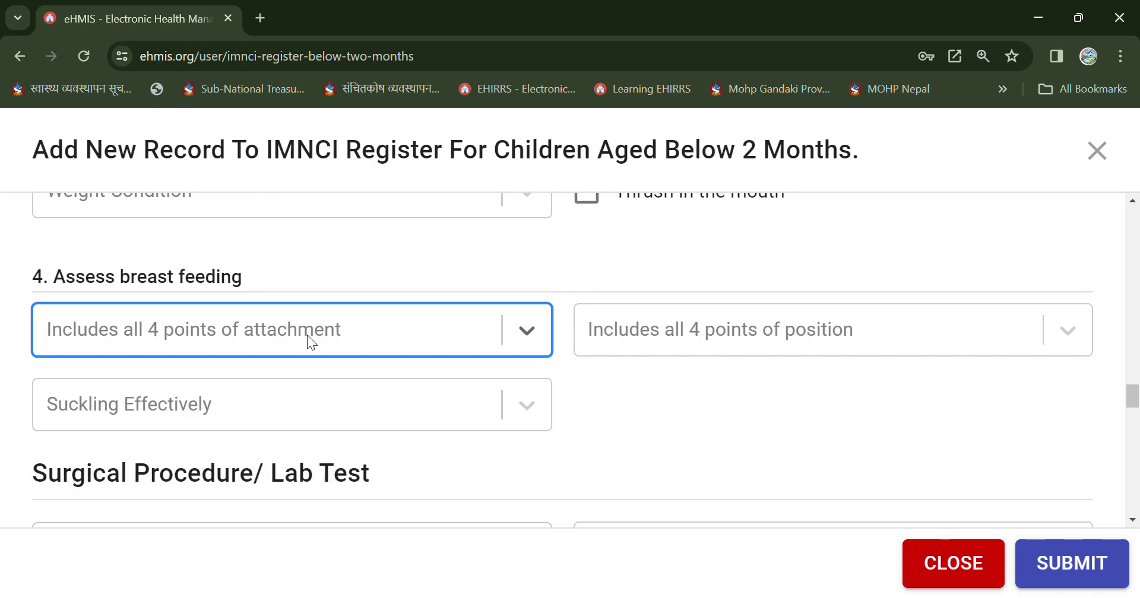
left_click(639, 335)
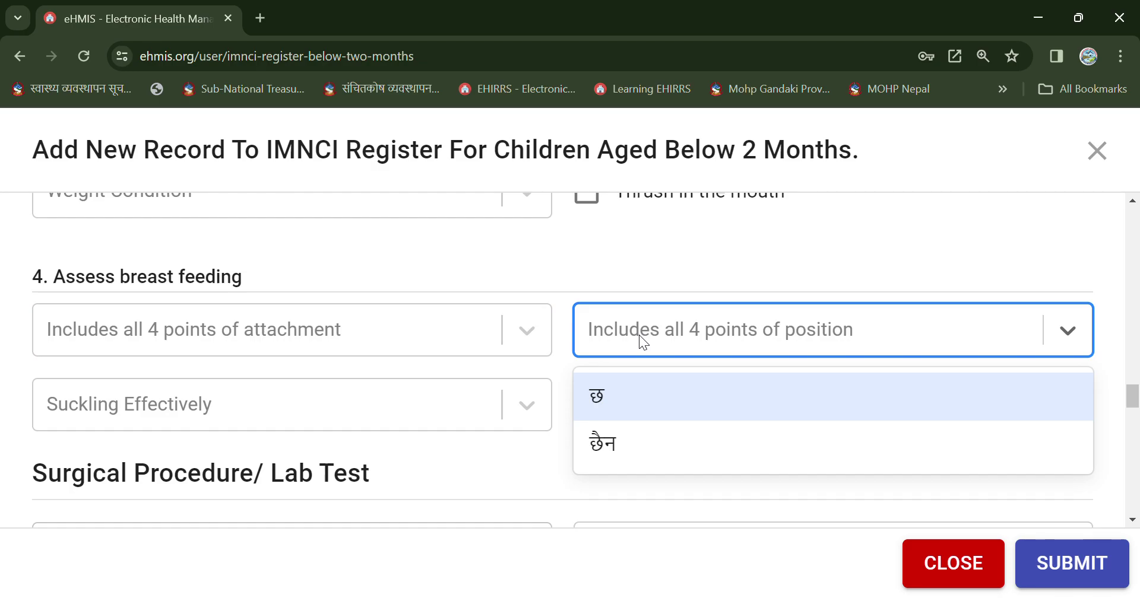
left_click(638, 335)
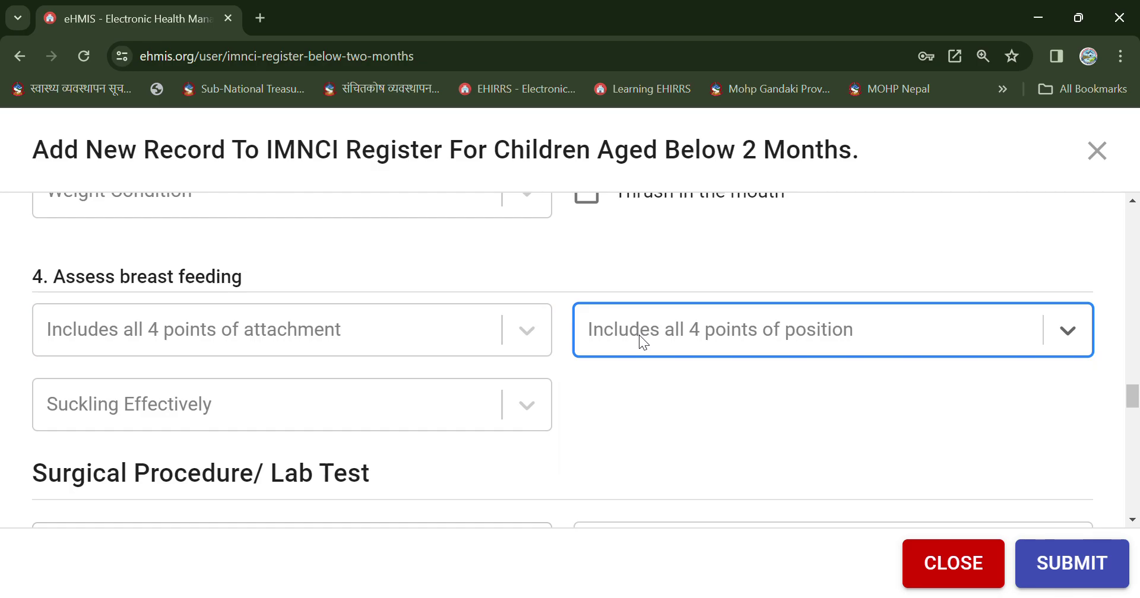
left_click(329, 402)
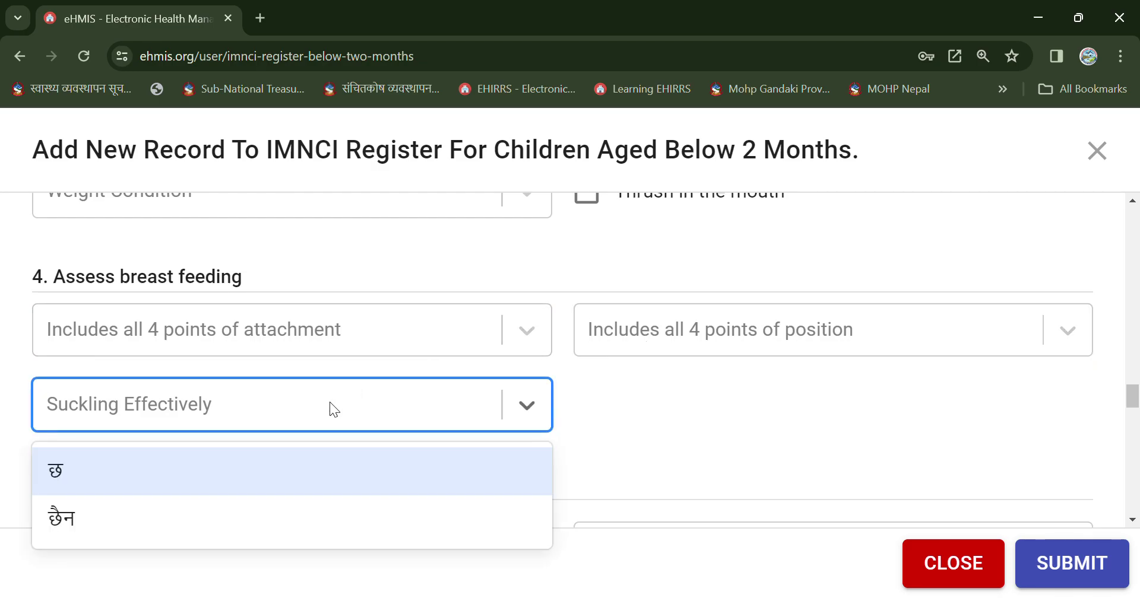
Examine the Surgical Procedure field and the अनुसन्धान मूलक परीक्षण options under Surgical Procedure/ Lab Test without choosing any.
left_click(773, 417)
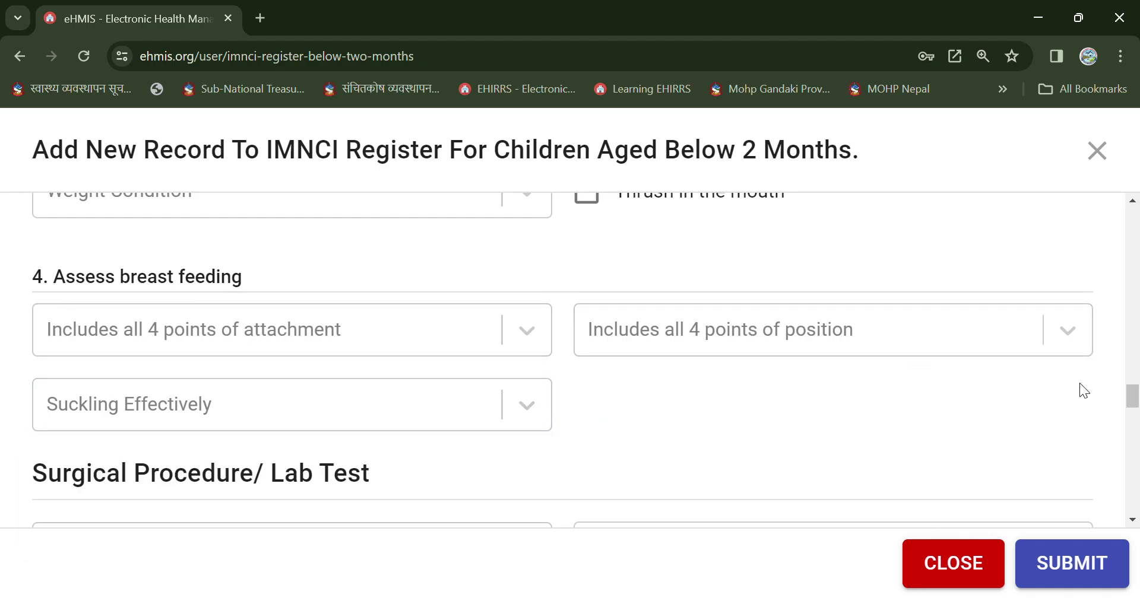
scroll(1132, 401, "down", 4)
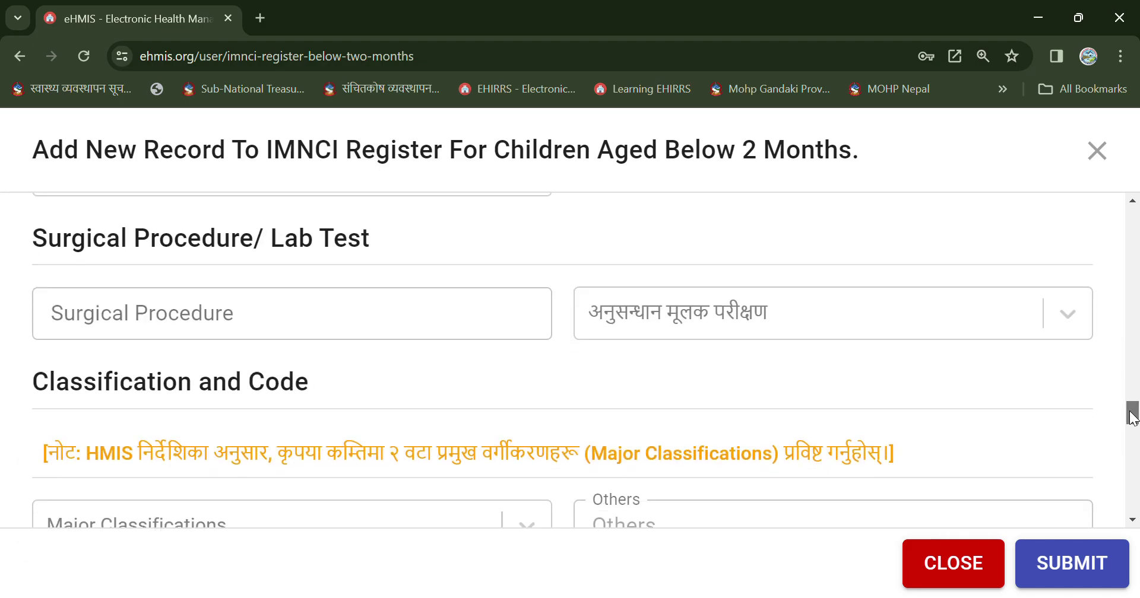
left_click(188, 335)
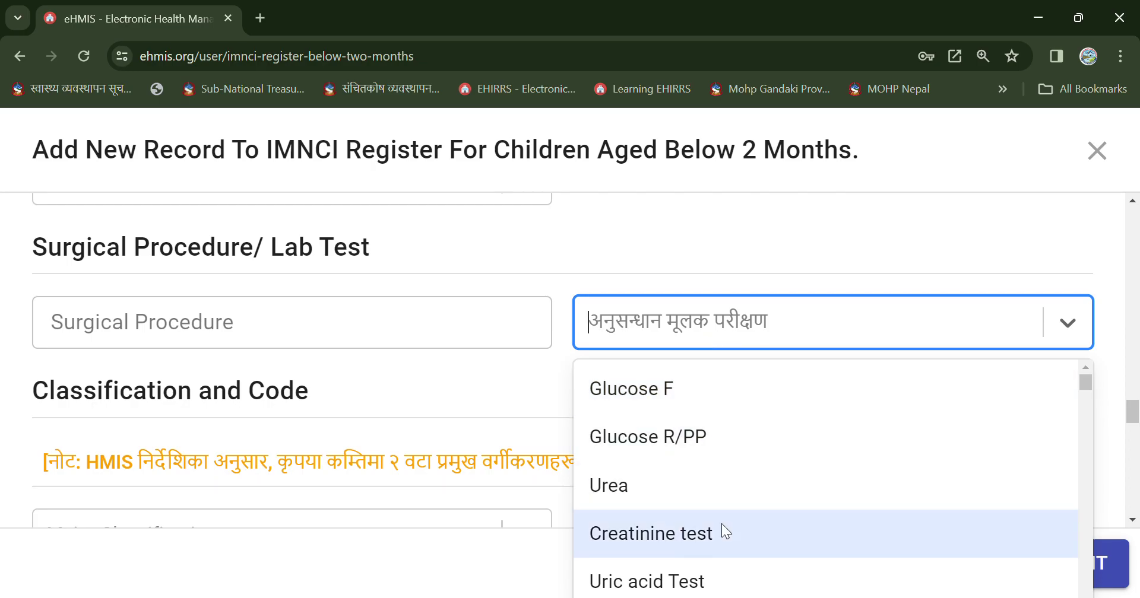
left_click(475, 401)
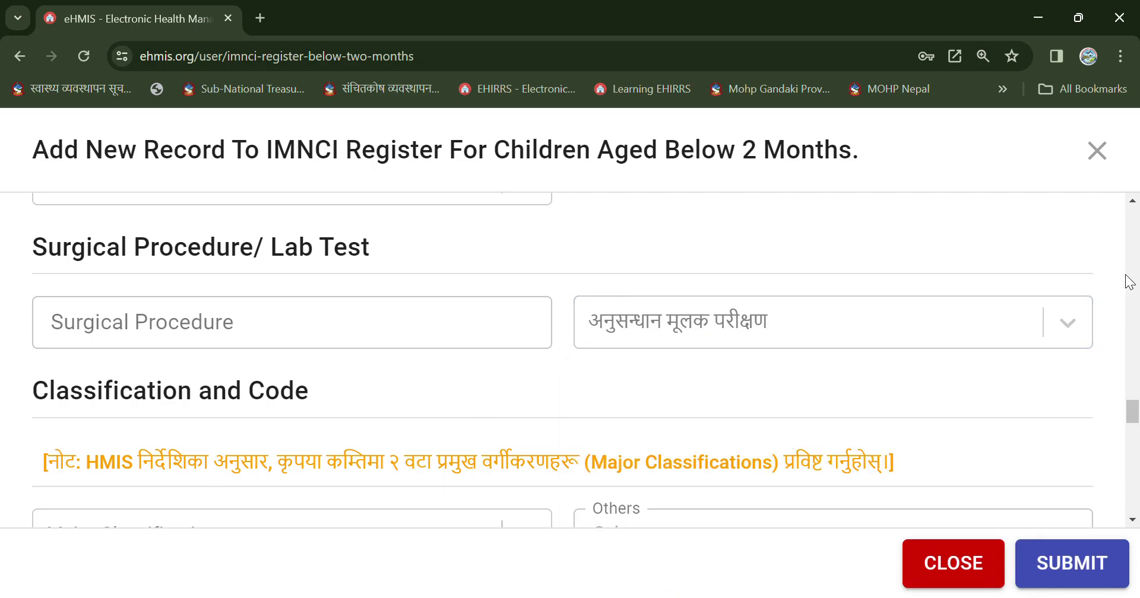
Examine all groups of Major Classifications options in the Classification and Code section without choosing any.
left_click_drag(1128, 424, 1128, 439)
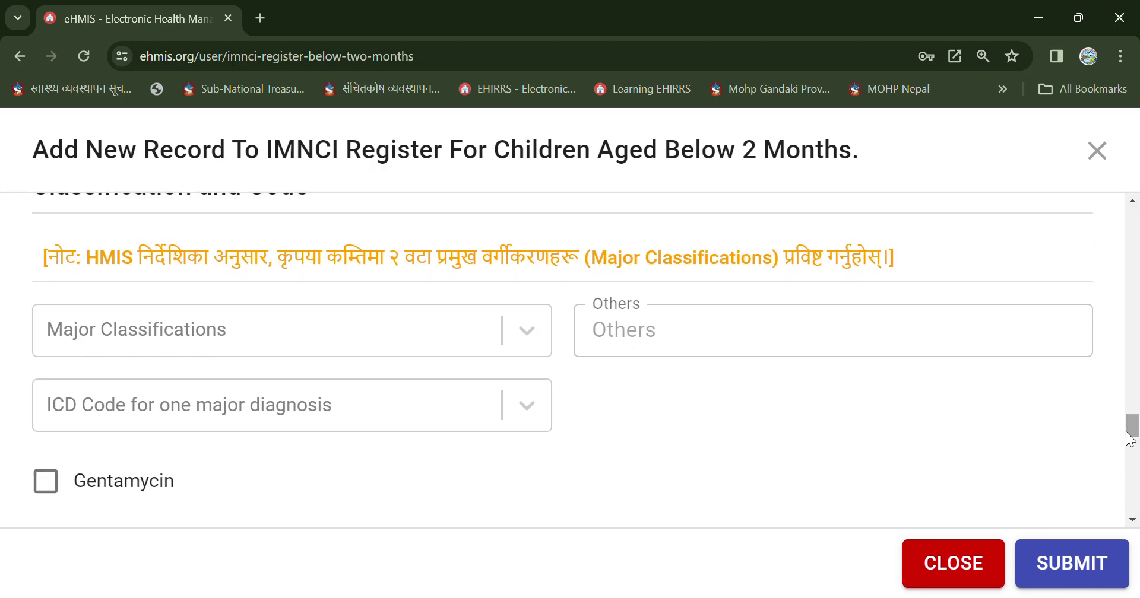
left_click(520, 331)
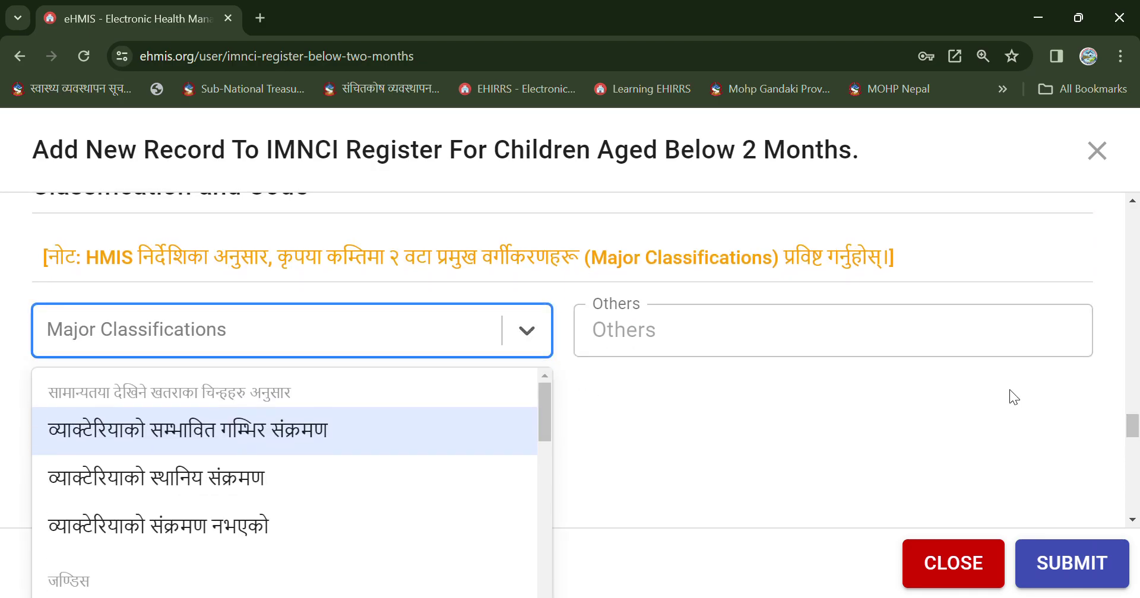
left_click_drag(1131, 424, 1132, 436)
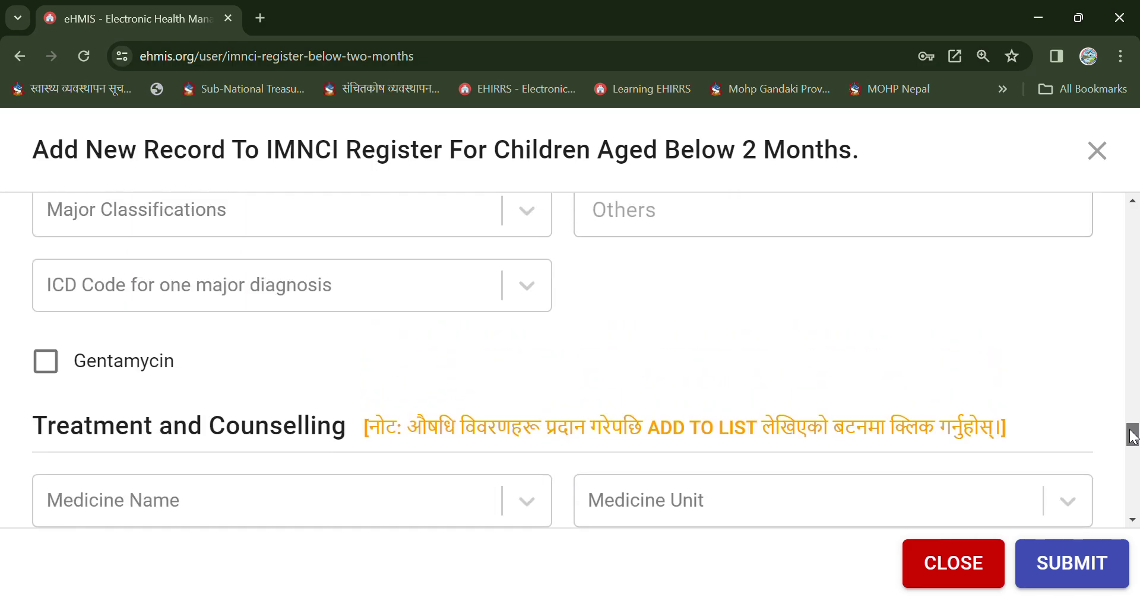
left_click(525, 217)
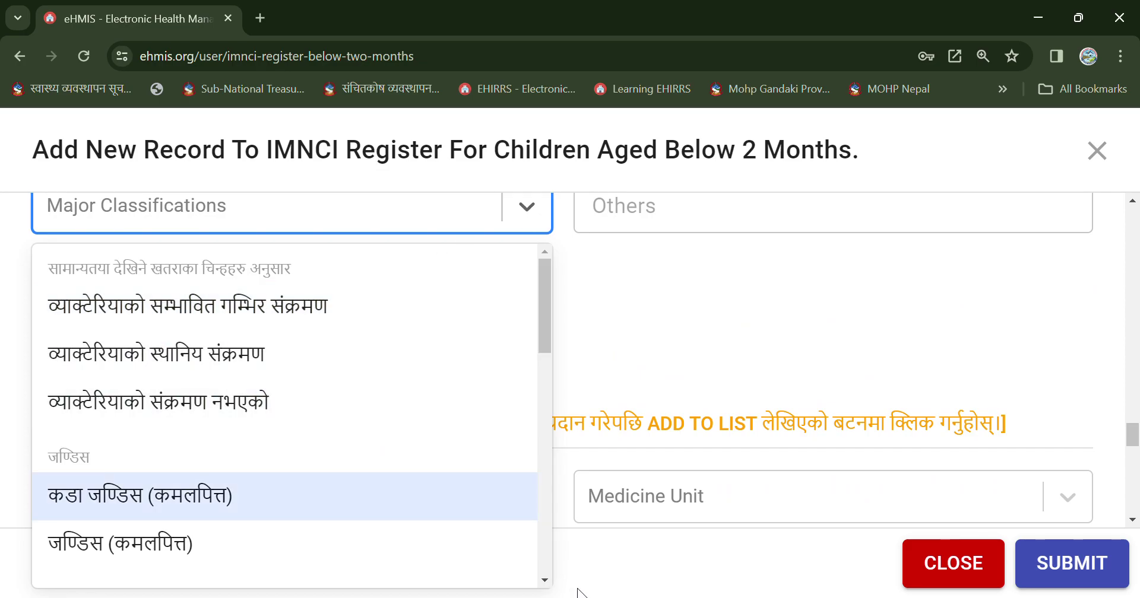
left_click(544, 580)
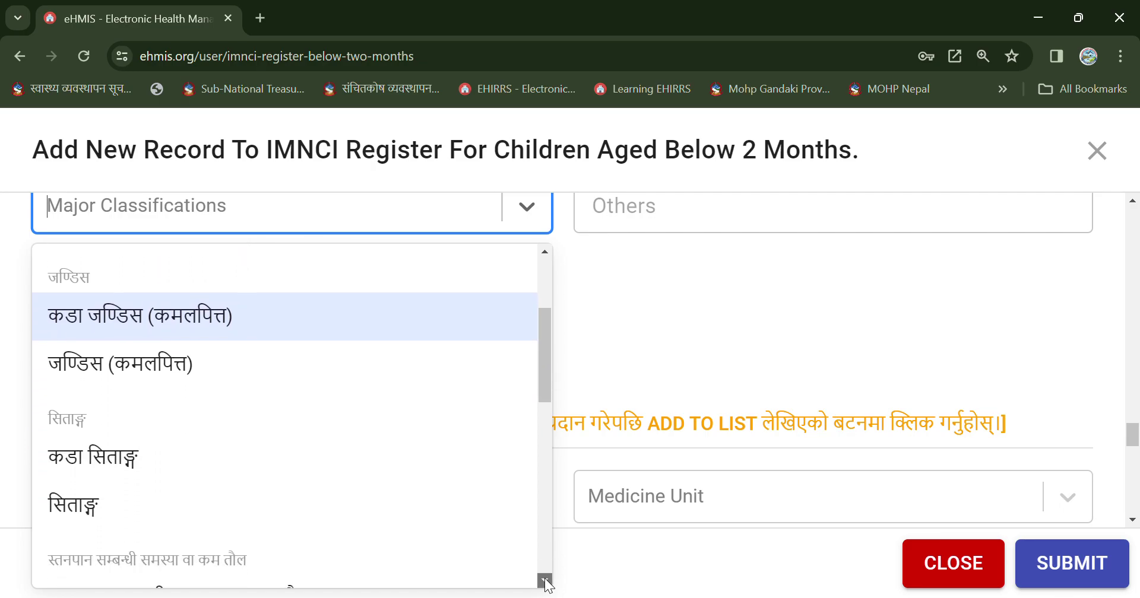
left_click(544, 581)
scroll(331, 464, "down", 1)
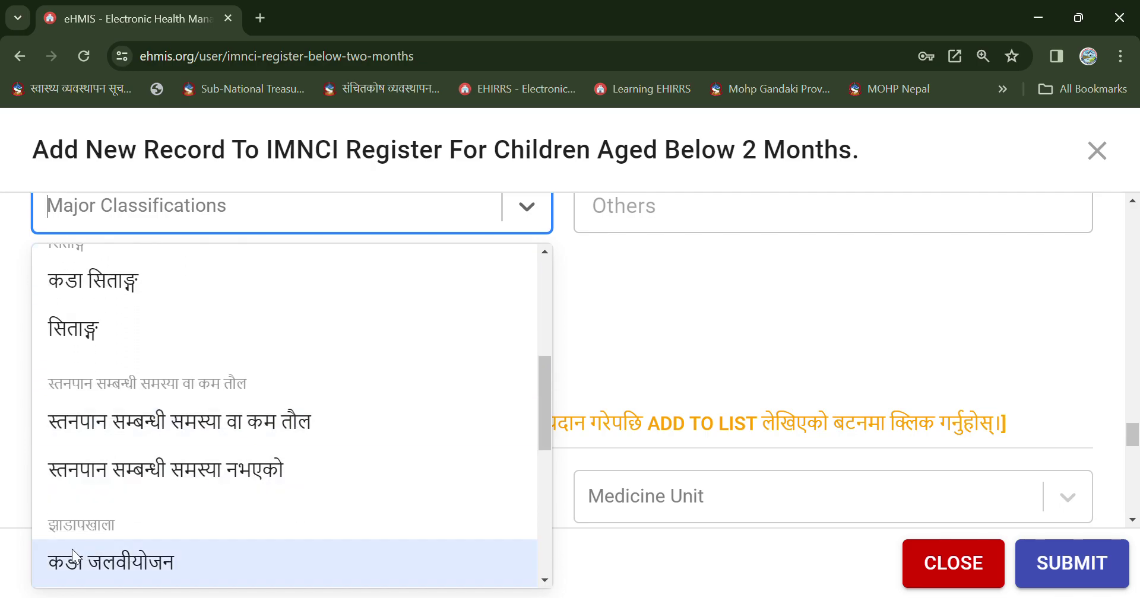
left_click(546, 582)
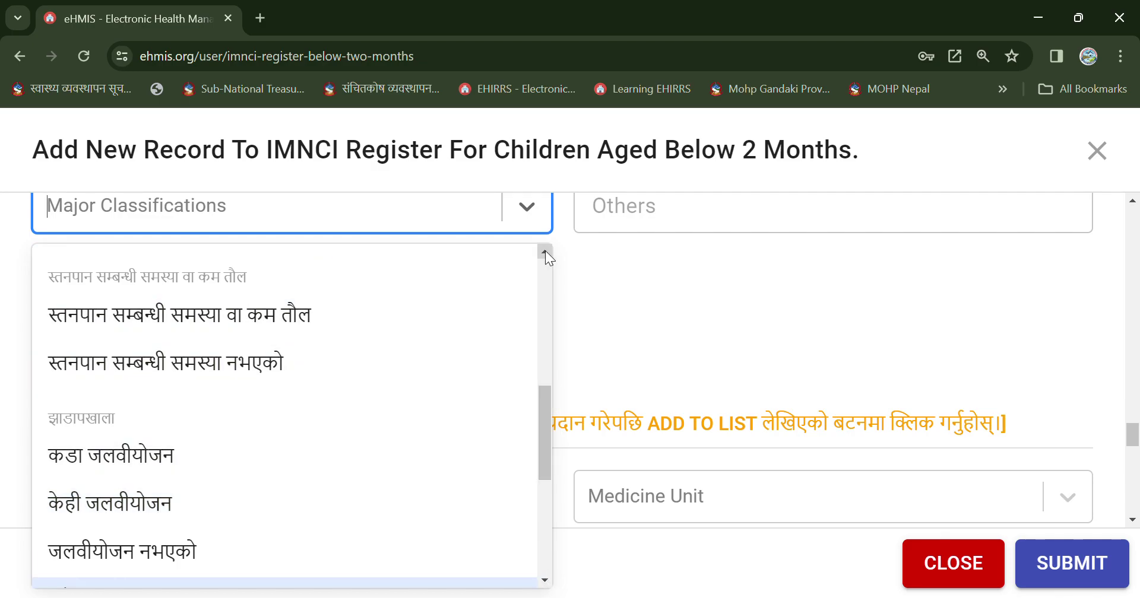
left_click(544, 581)
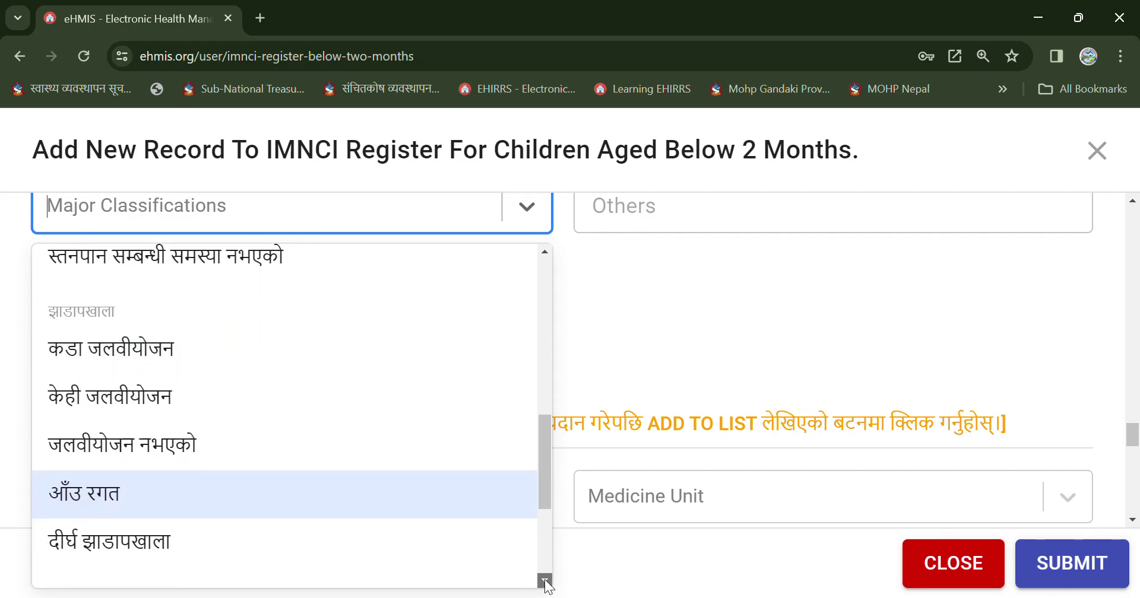
left_click(544, 580)
left_click(544, 581)
left_click(544, 580)
left_click(544, 581)
left_click(545, 580)
left_click(544, 580)
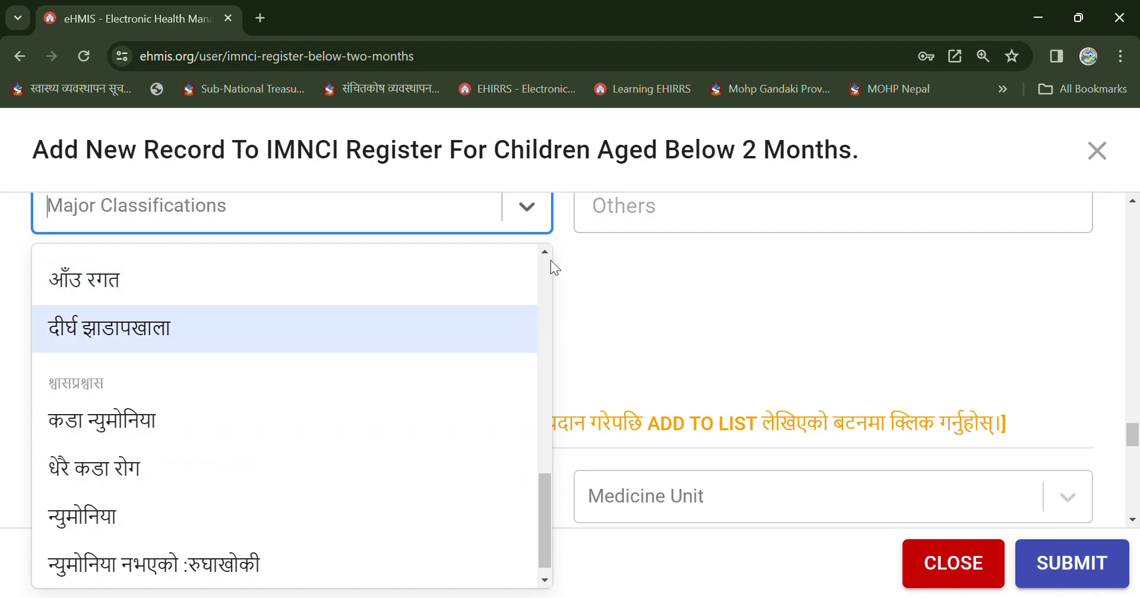
left_click(545, 252)
left_click(544, 252)
left_click(544, 252)
left_click_drag(546, 253, 547, 256)
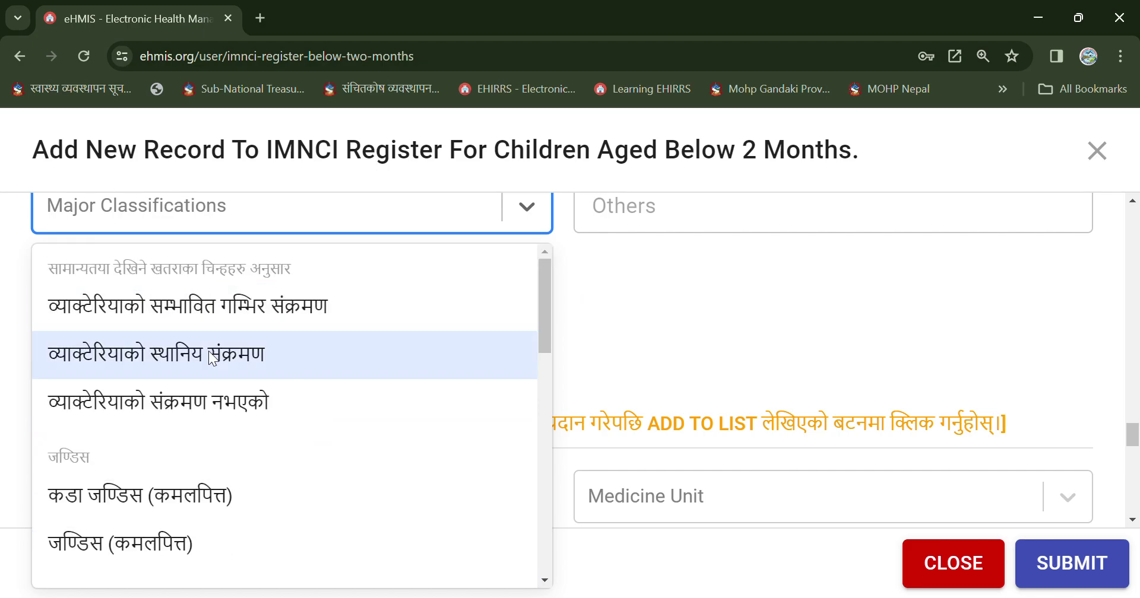
Try व्याक्टेरियाको संक्रमण नभएको and स्तनपान सम्बन्धी समस्या नभएको as the two Major Classifications.
left_click(88, 405)
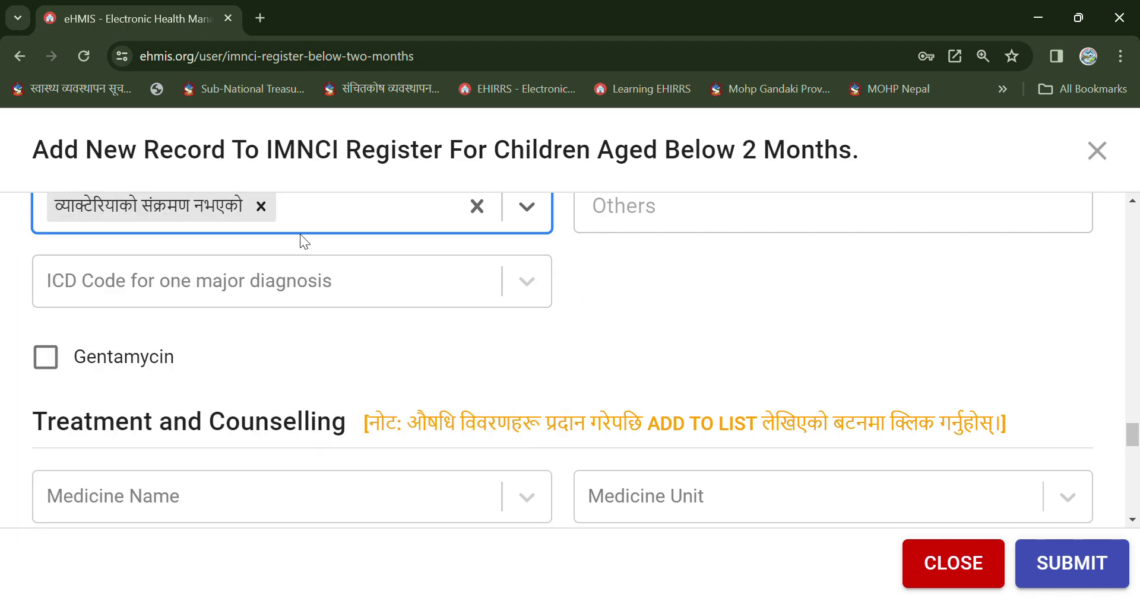
left_click(314, 222)
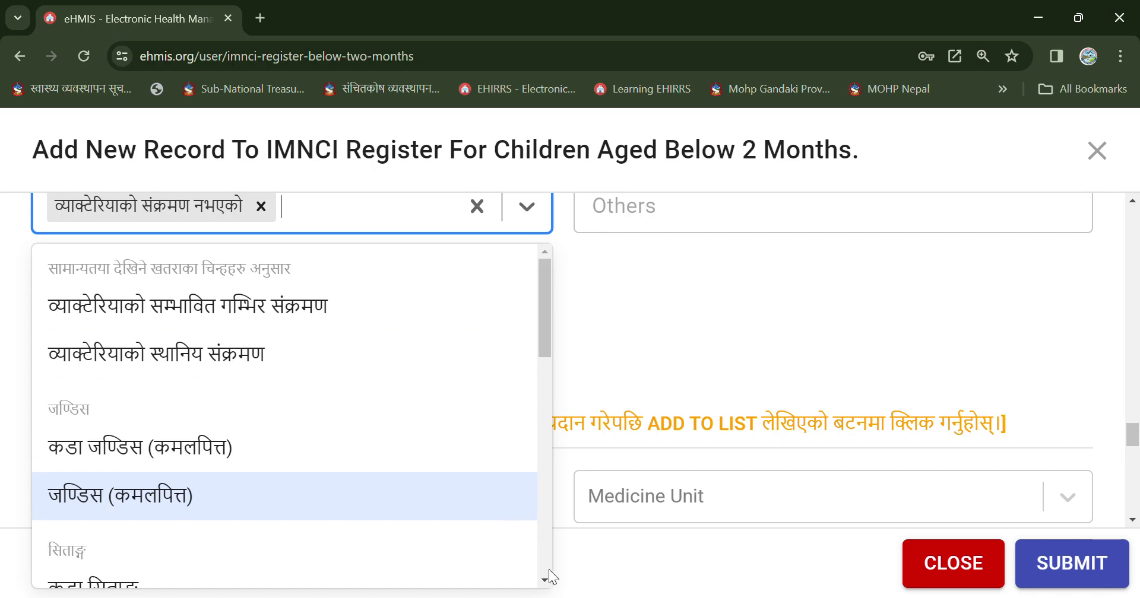
left_click_drag(544, 580, 544, 580)
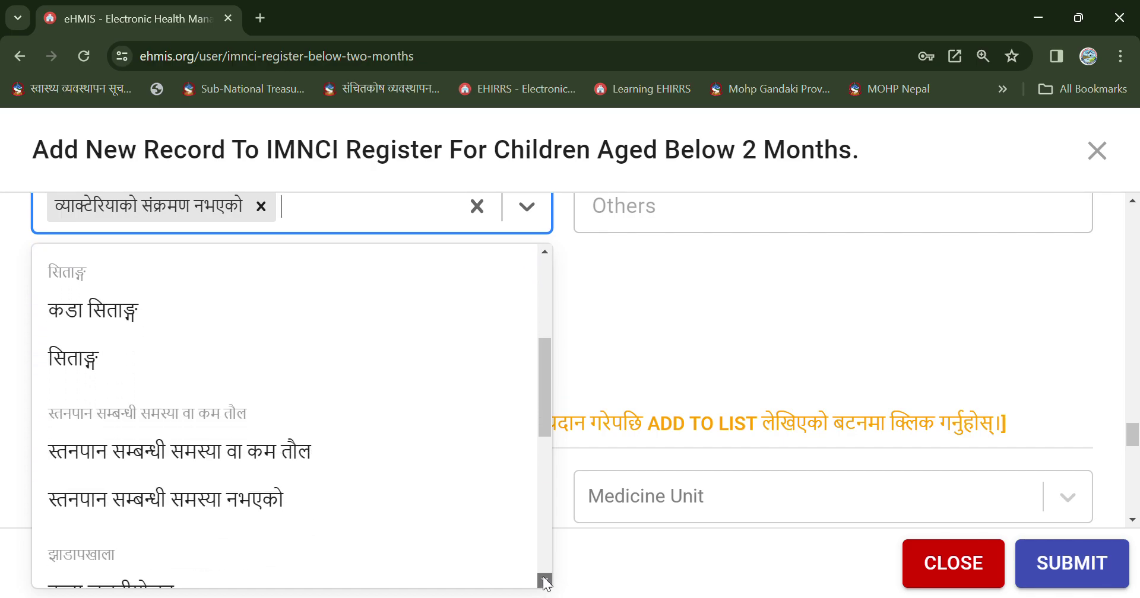
left_click(169, 501)
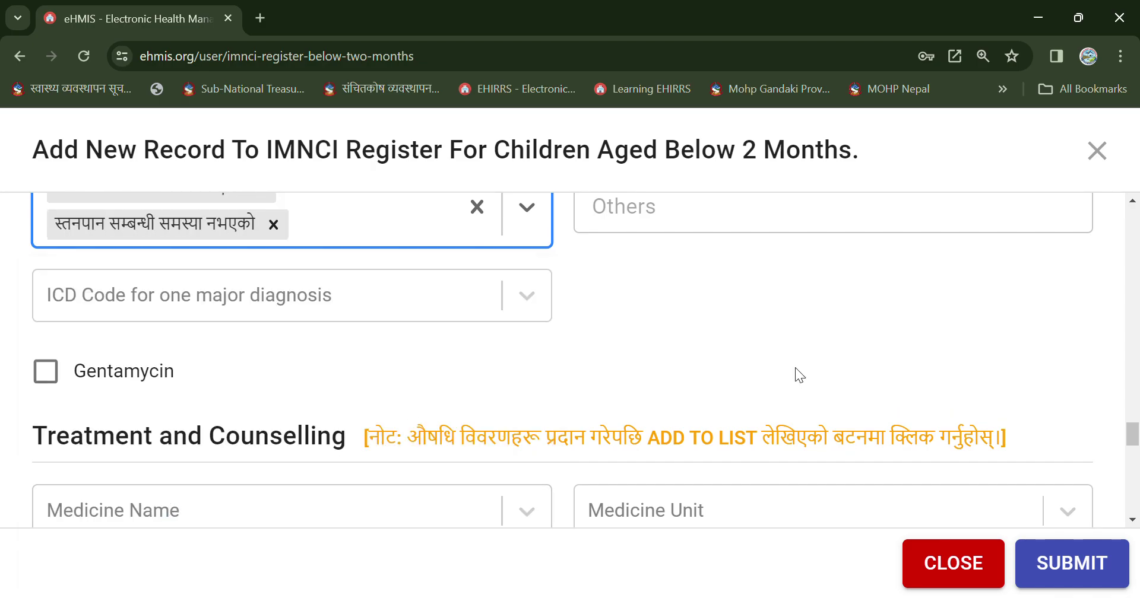
Review the chosen classifications and the Others field, and clear all Major Classifications selections.
left_click(1132, 203)
left_click_drag(1132, 202, 1132, 202)
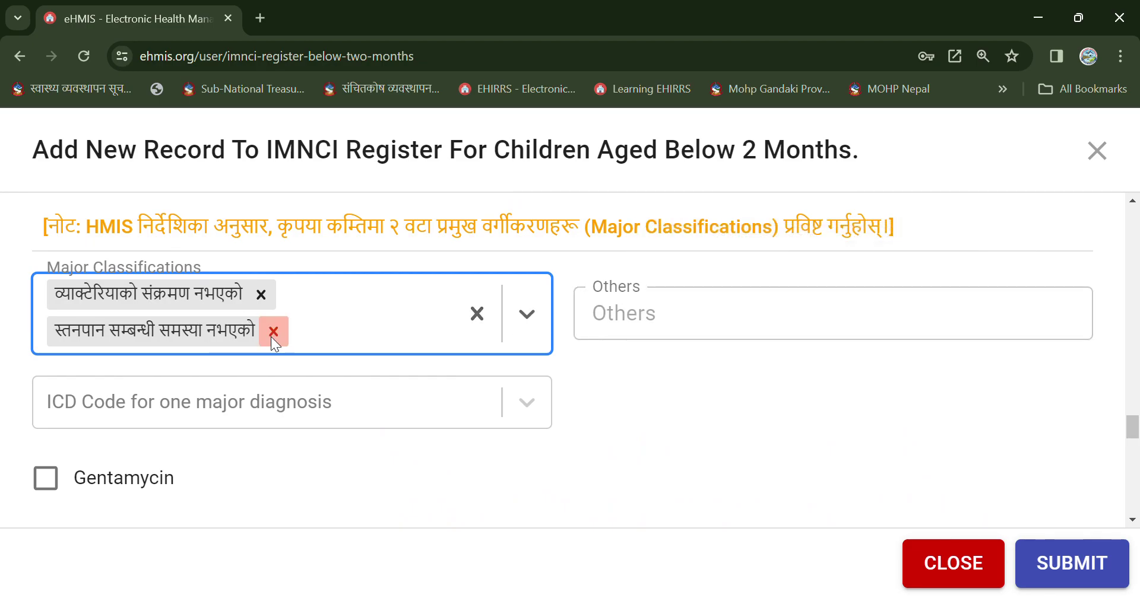
left_click(368, 339)
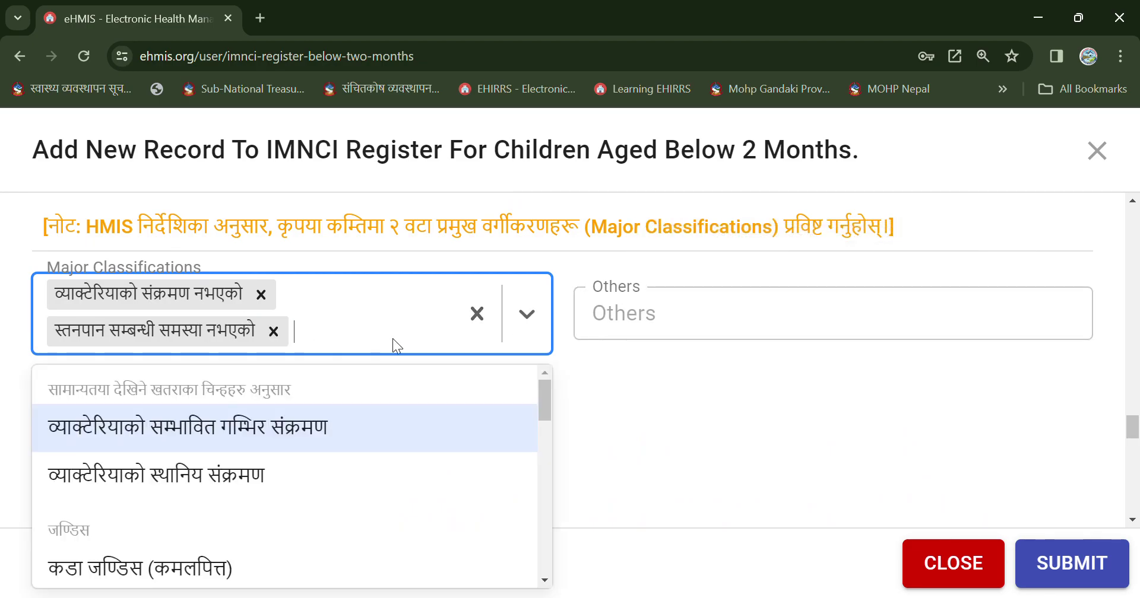
left_click(655, 329)
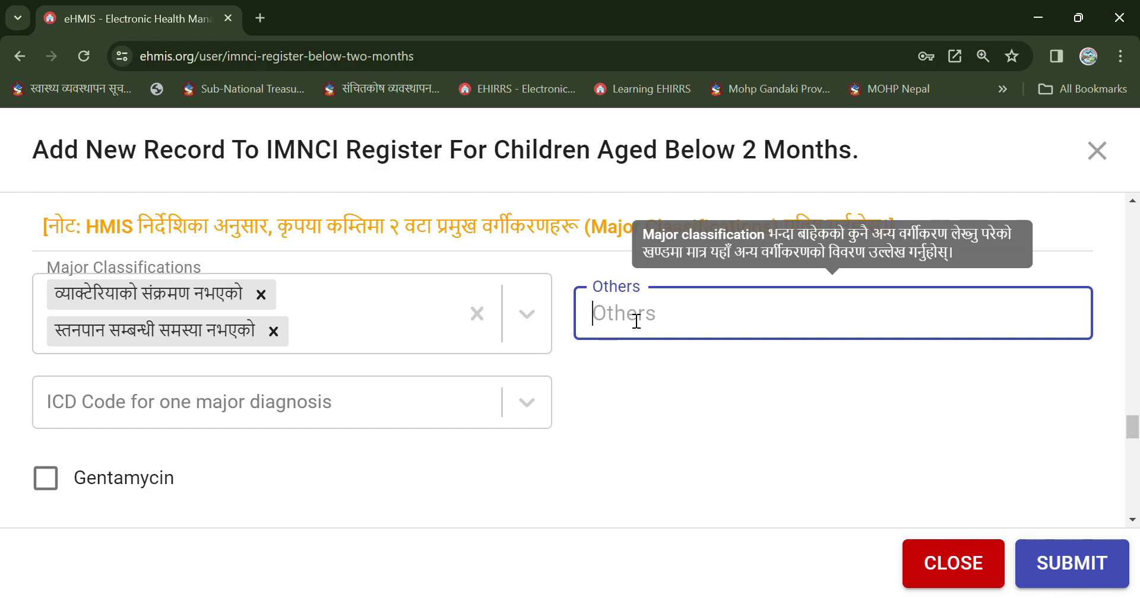
left_click(483, 318)
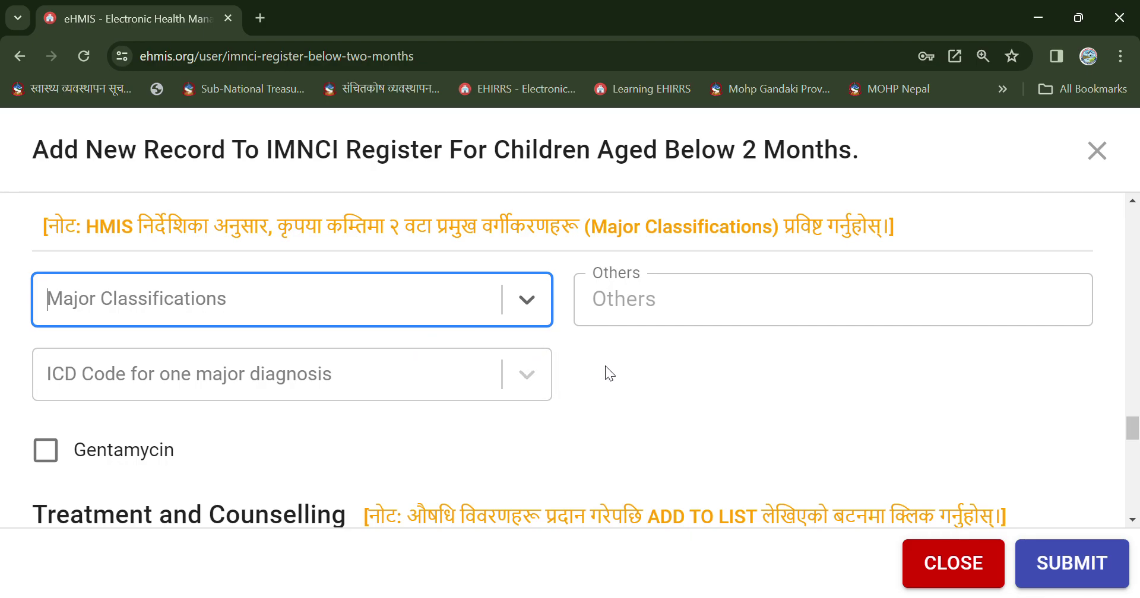
Examine the ICD Code for one major diagnosis options alongside the Major Classifications options without choosing any.
left_click(153, 380)
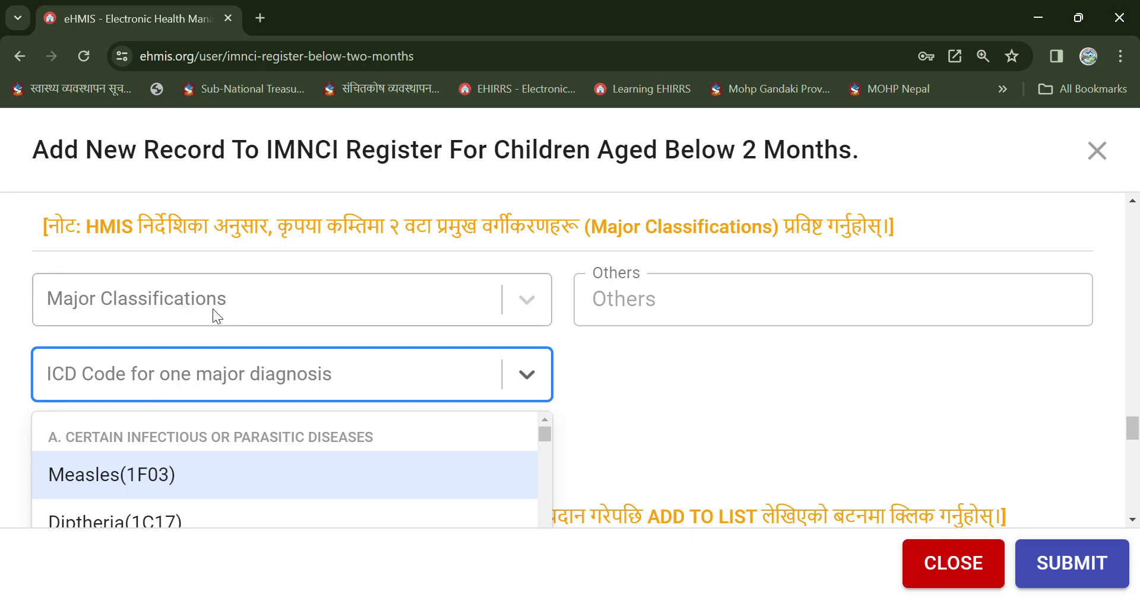
left_click(169, 298)
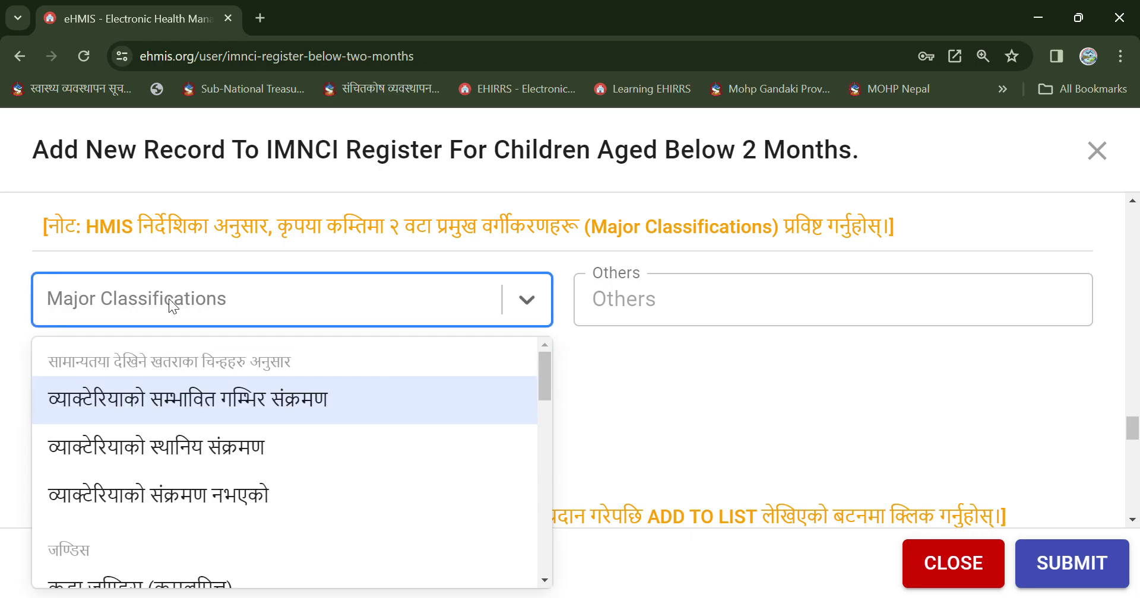
left_click(656, 416)
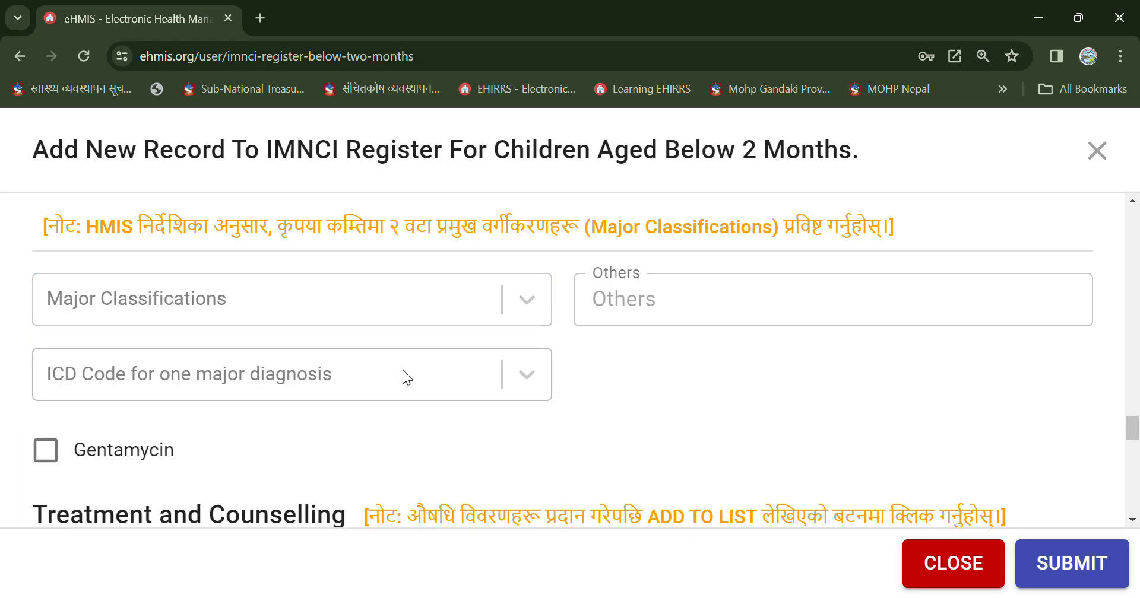
left_click(293, 375)
left_click(709, 409)
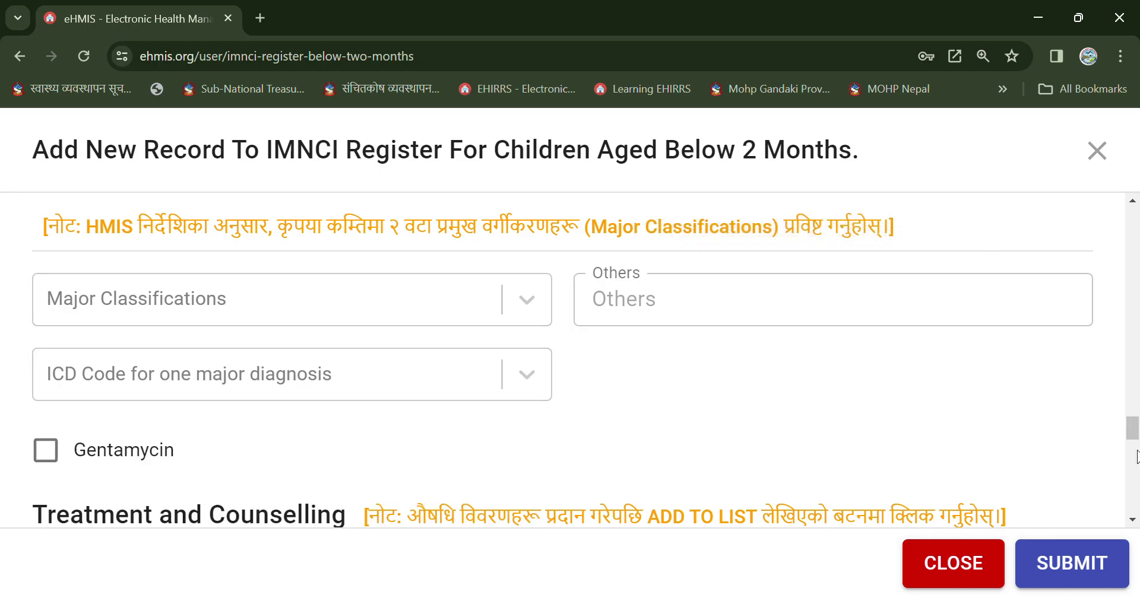
Try the Gentamycin checkbox and mark Gentamycin doses 1, 2, 3 and 4.
scroll(1132, 510, "down", 3)
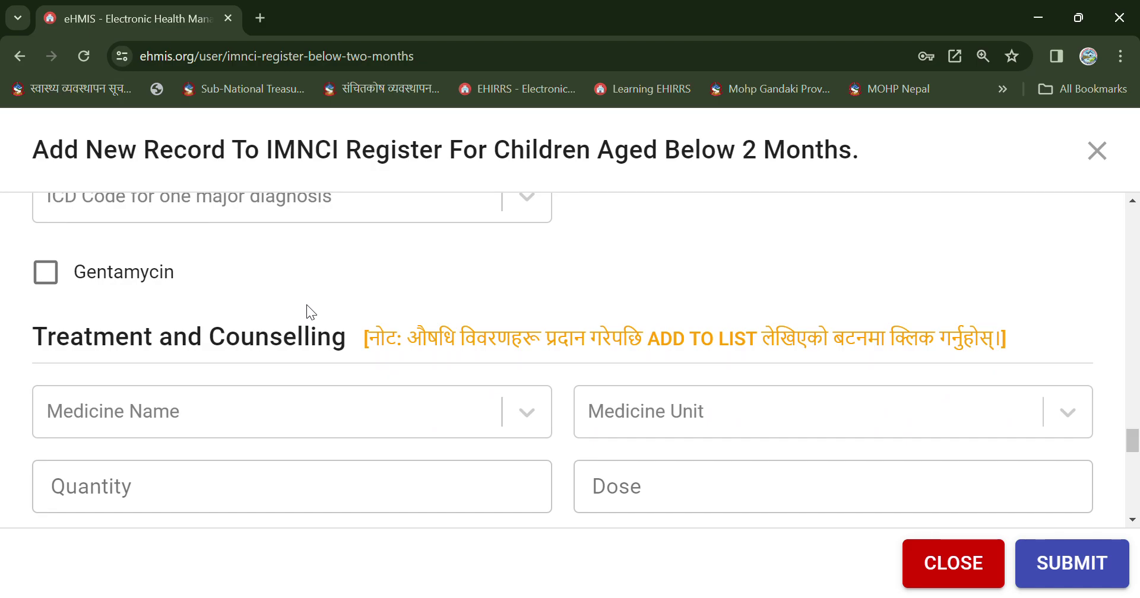
left_click(51, 274)
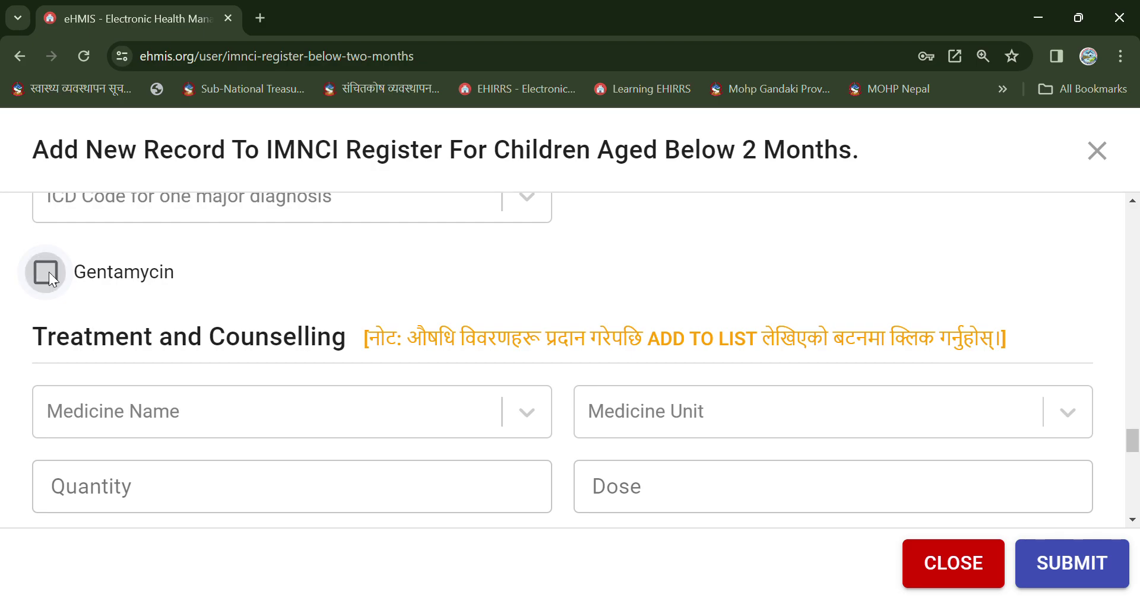
left_click(226, 299)
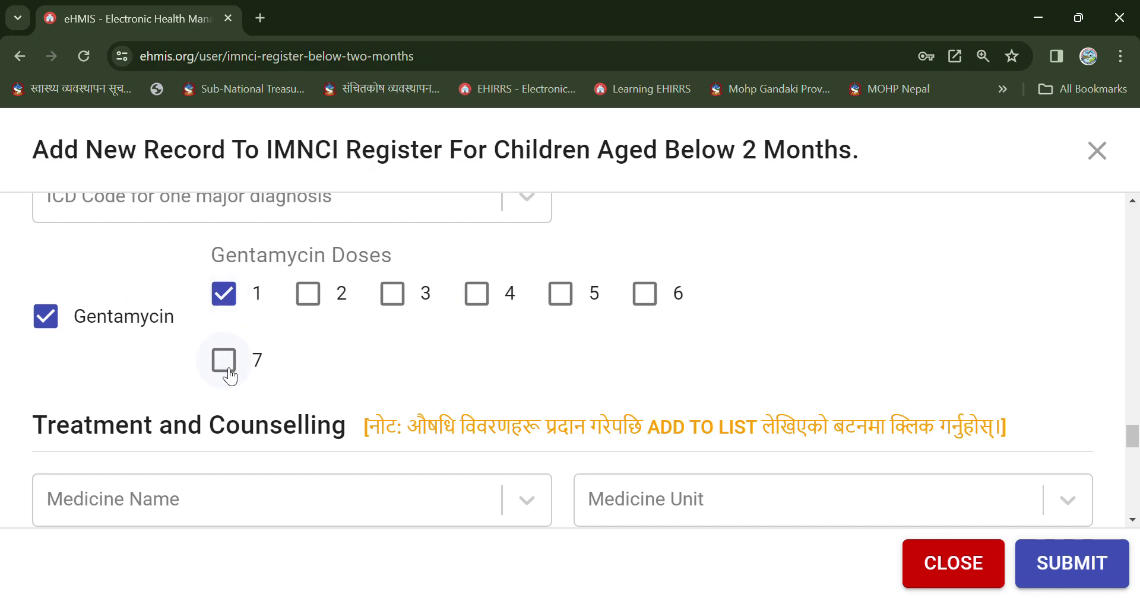
left_click(317, 300)
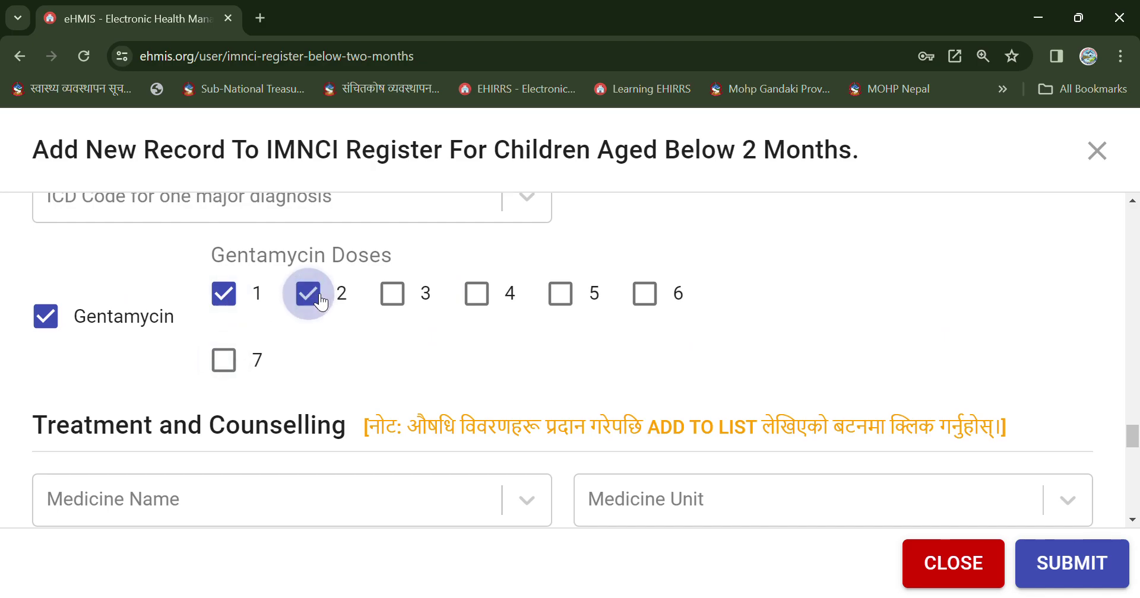
left_click(393, 300)
left_click(476, 295)
Clear all marked Gentamycin doses and deselect the Gentamycin checkbox.
left_click(240, 300)
left_click(308, 298)
left_click(392, 295)
left_click(499, 300)
left_click(226, 300)
left_click(225, 304)
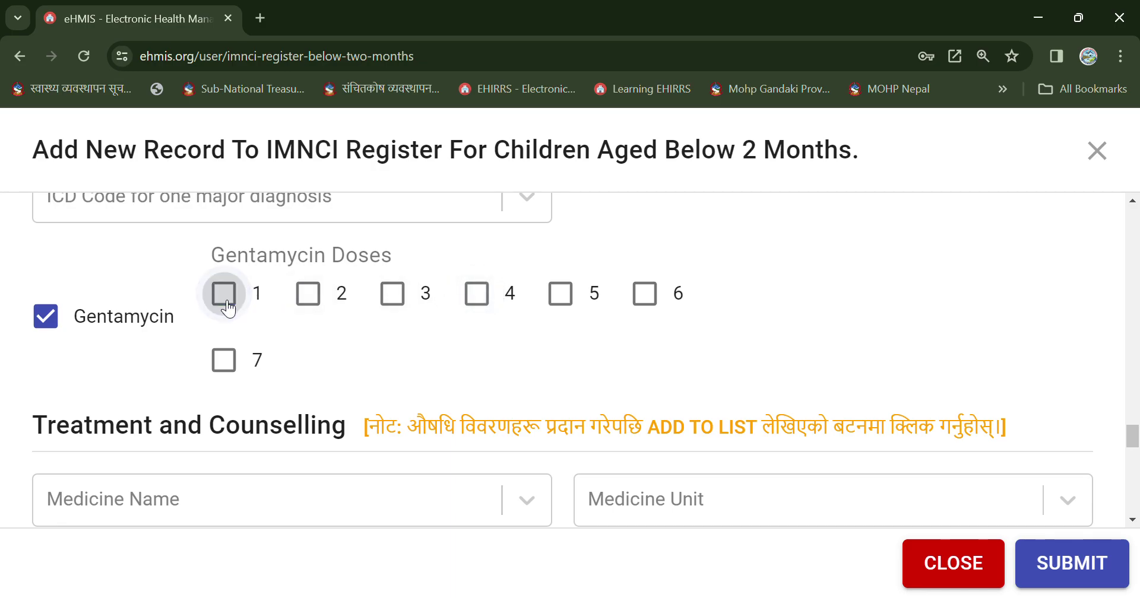
left_click(50, 319)
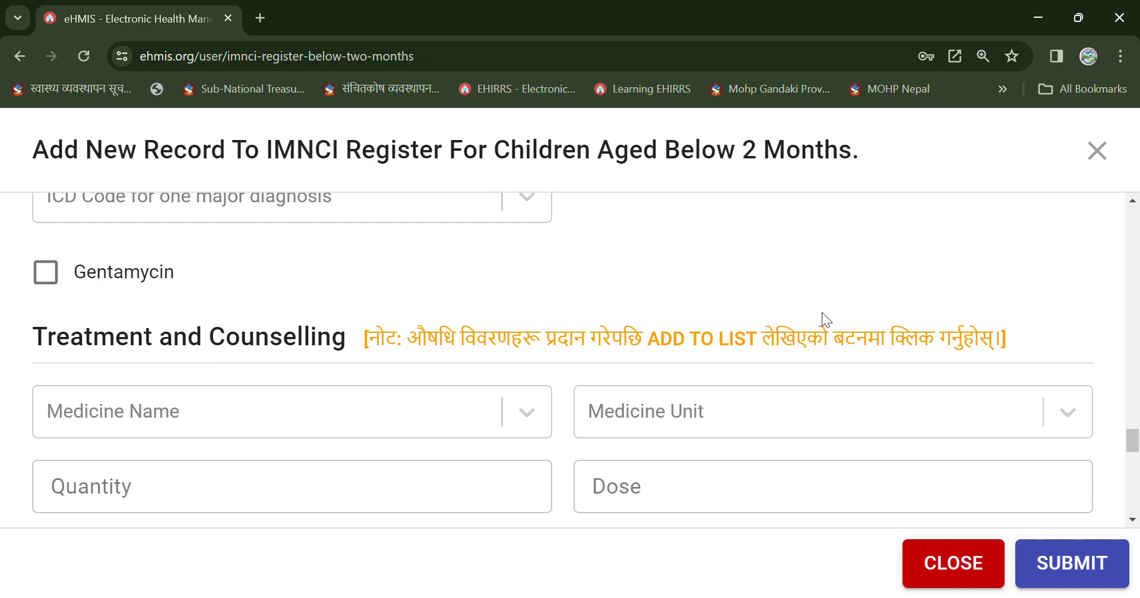
In the Treatment and Counselling section, set the Medicine Name to Other Antibiotic.
left_click(1132, 519)
left_click(1132, 519)
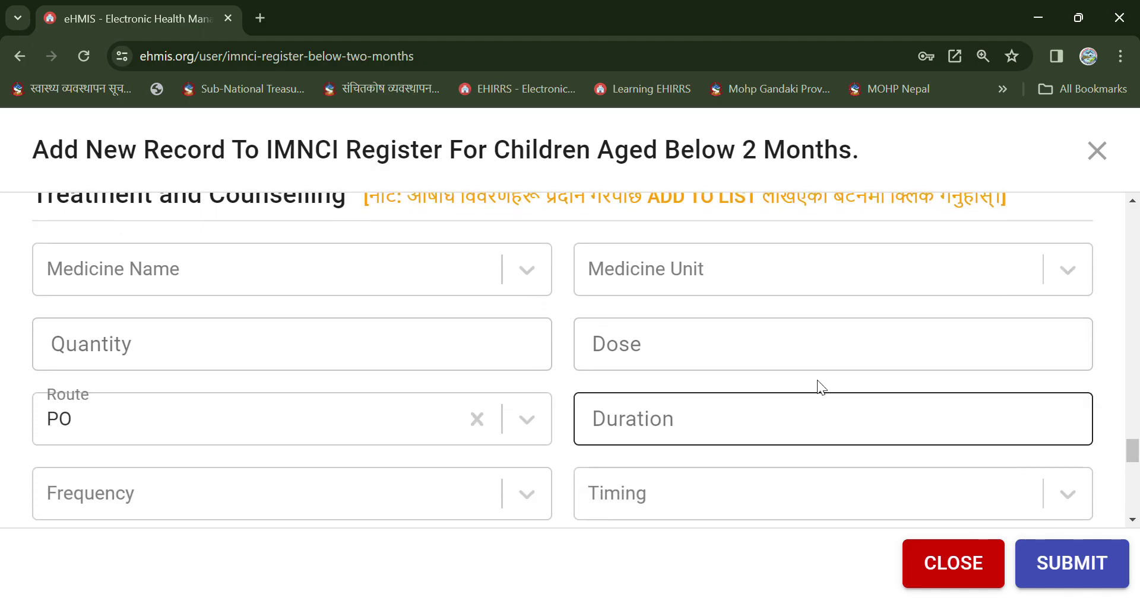
left_click(416, 270)
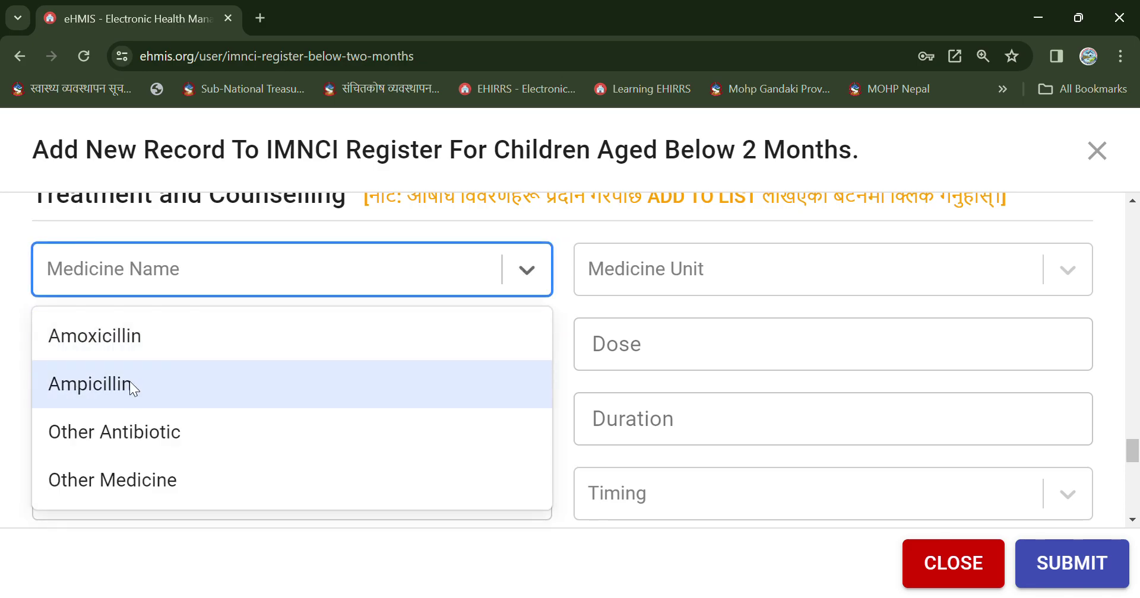
left_click(123, 435)
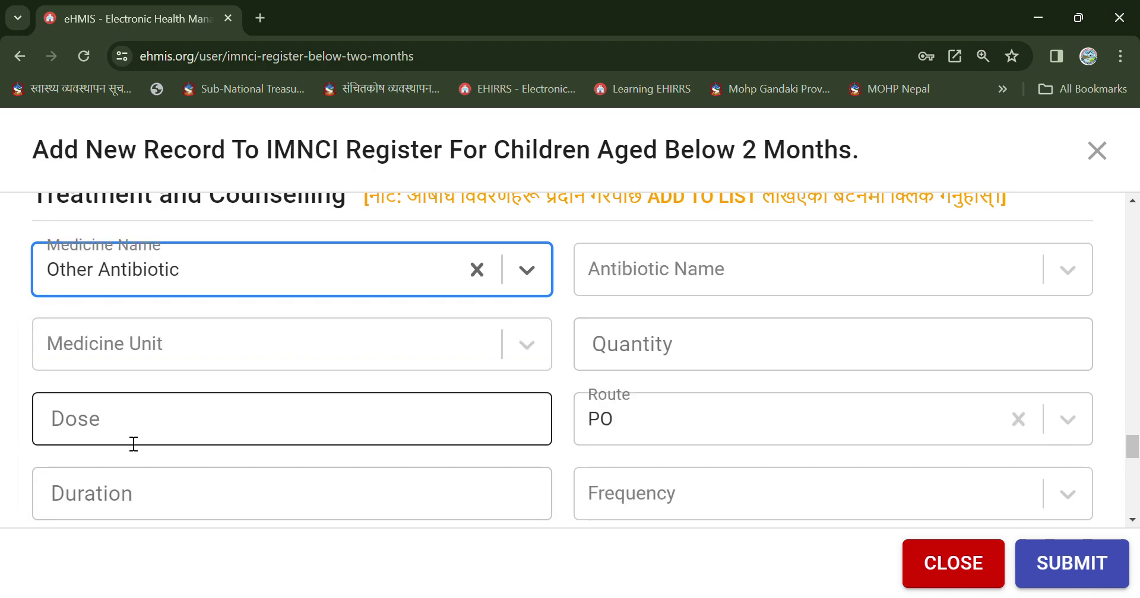
Look through the Antibiotic Name options and clear Other Antibiotic from the Medicine Name.
left_click(691, 273)
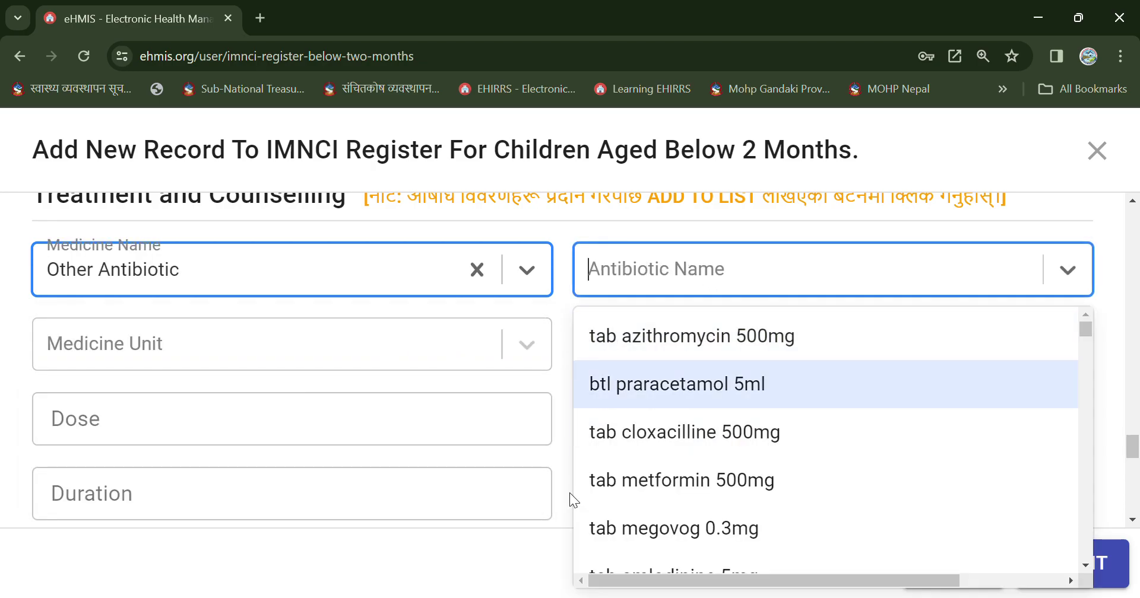
left_click(477, 270)
left_click(397, 280)
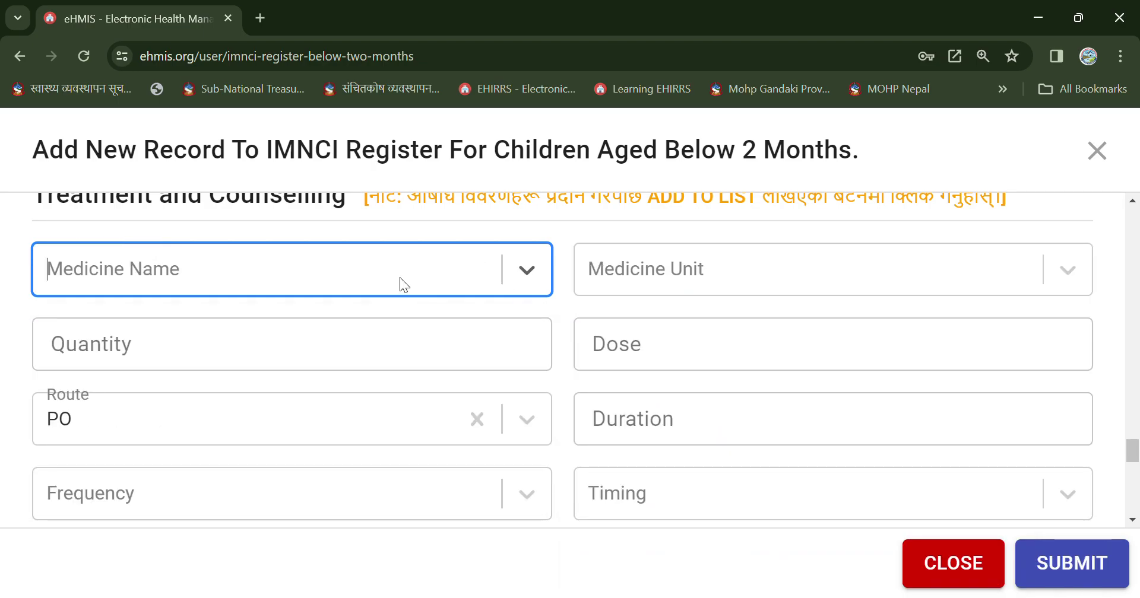
Try Other Medicine as the Medicine Name, searching the Other Medicine Name options for "para", and clear the selection.
left_click(400, 276)
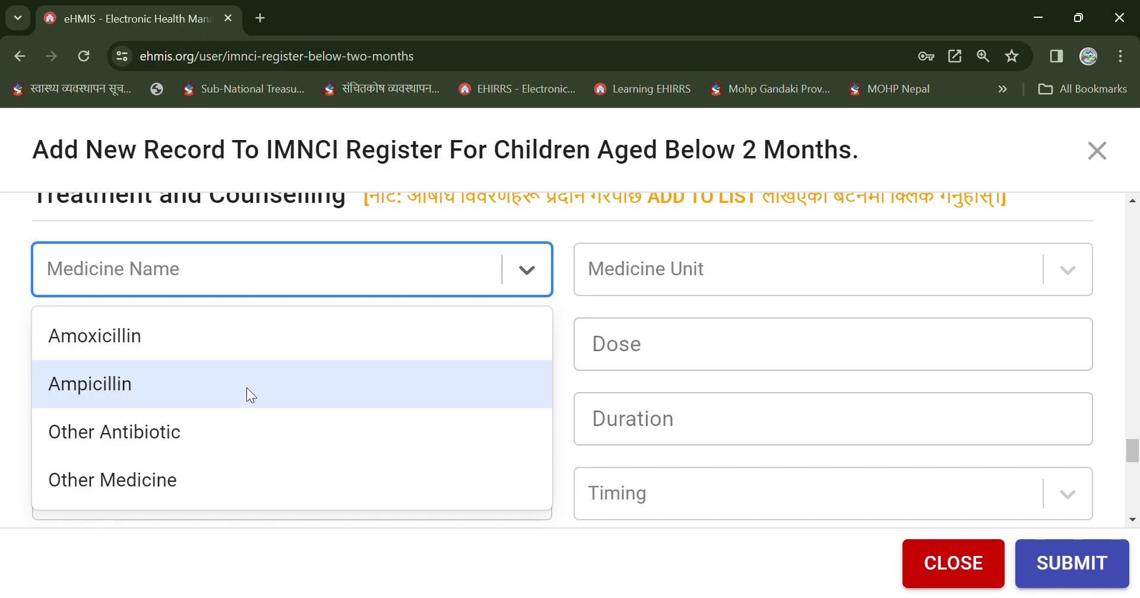
left_click(125, 489)
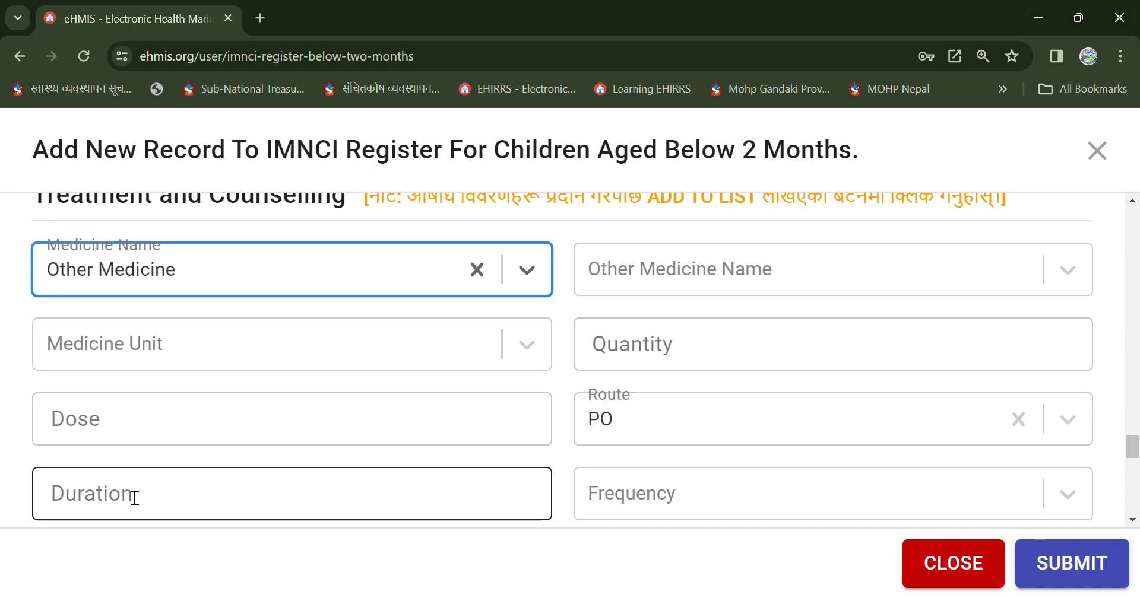
left_click(675, 276)
type("para")
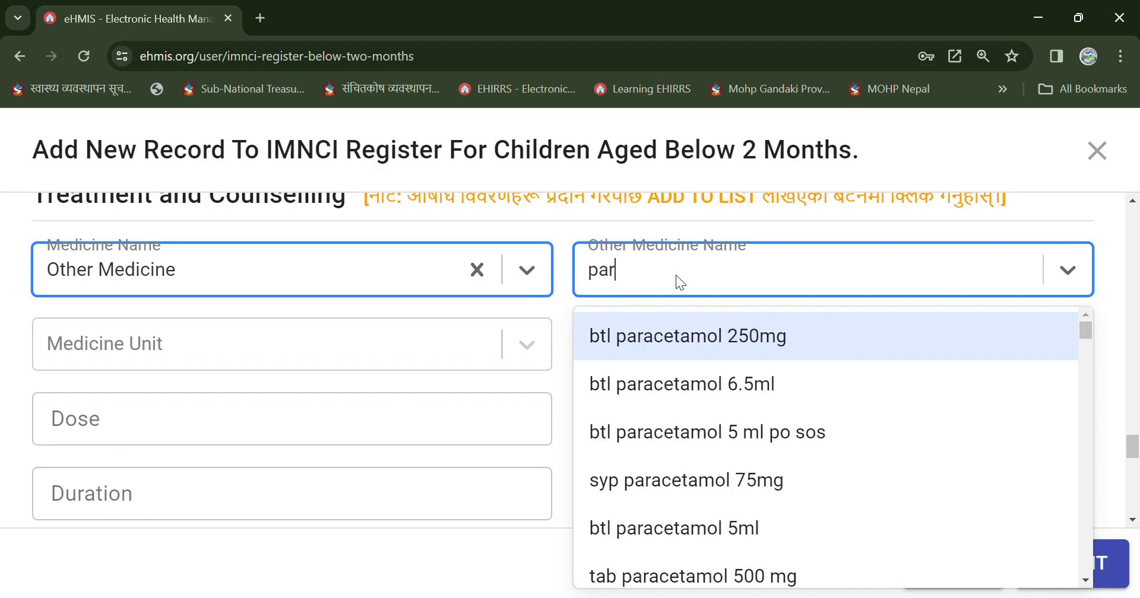
left_click(476, 269)
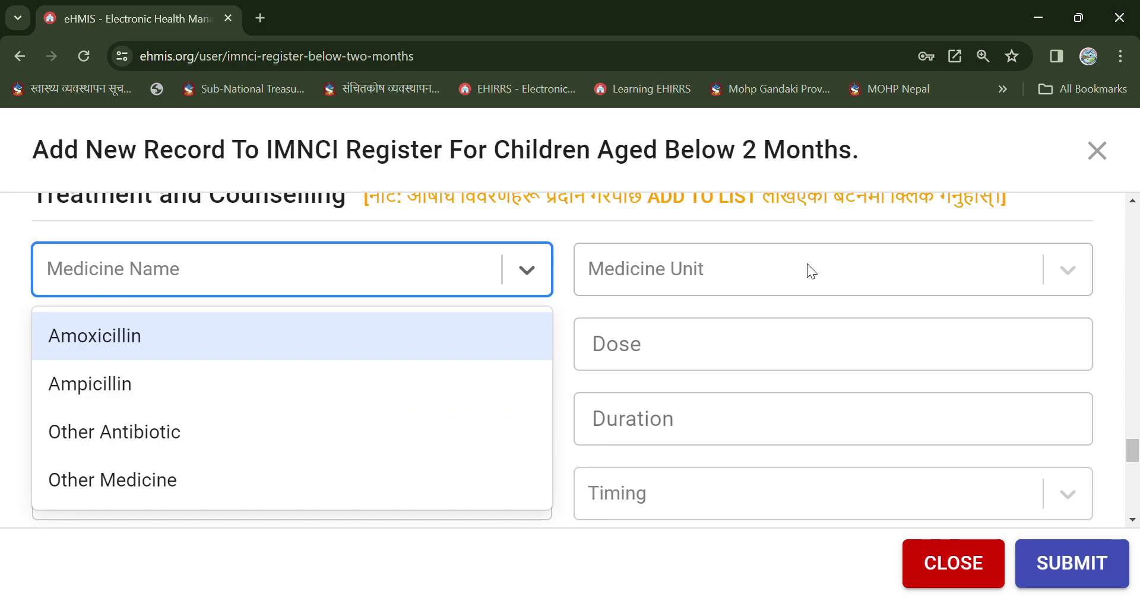
left_click(918, 307)
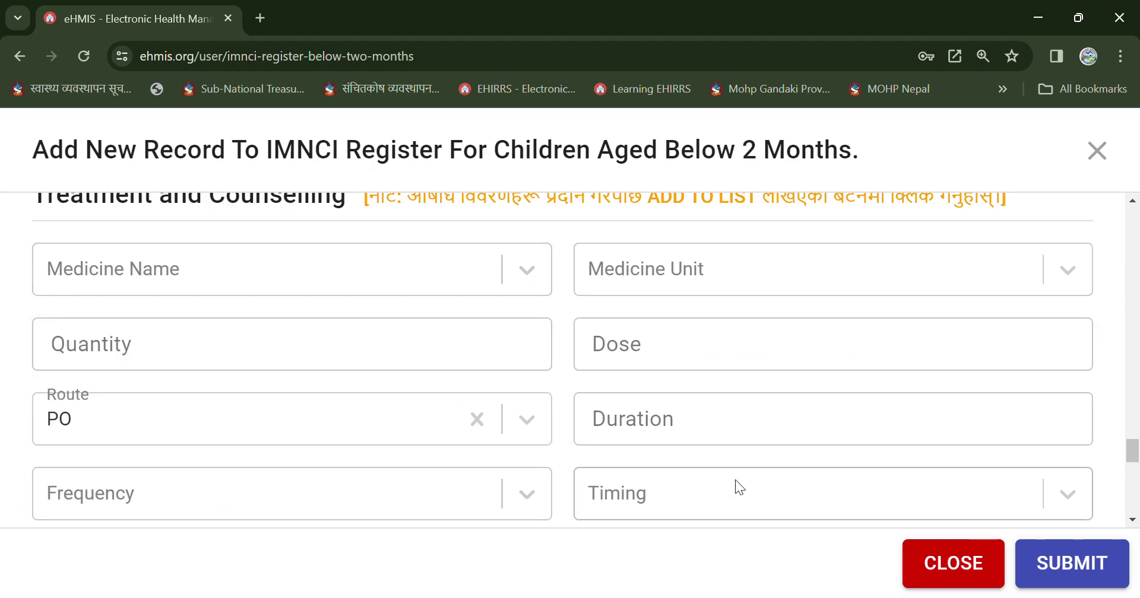
Try Regular Follow up, Immediate Visit and Keep Warm as Counselling to Mother in the Counselling section, and clear them all.
left_click_drag(1134, 449, 1134, 481)
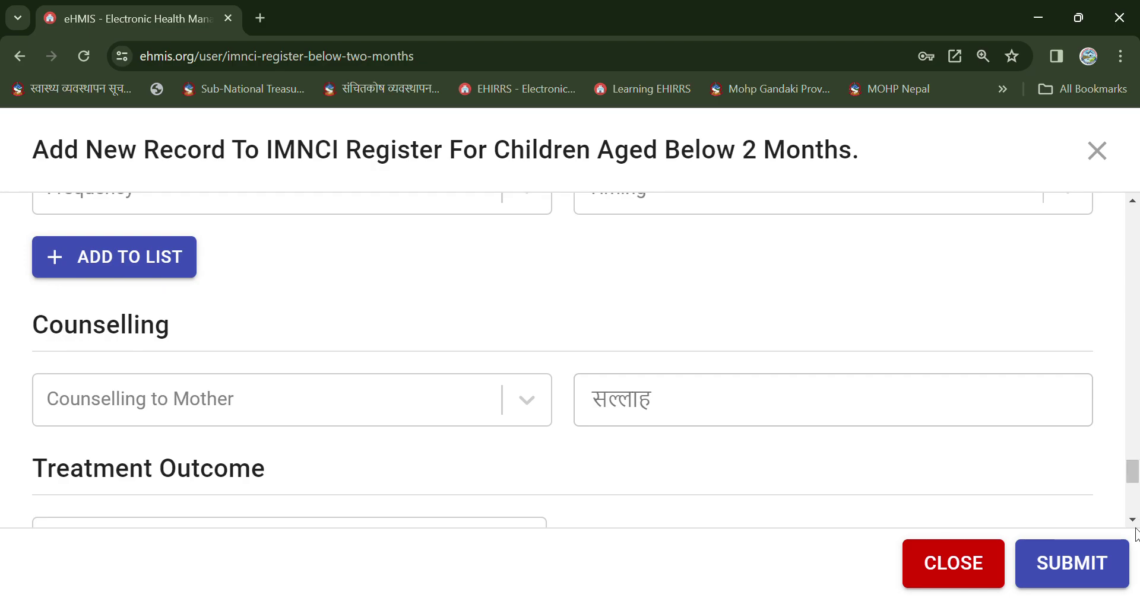
left_click_drag(1135, 535, 1136, 528)
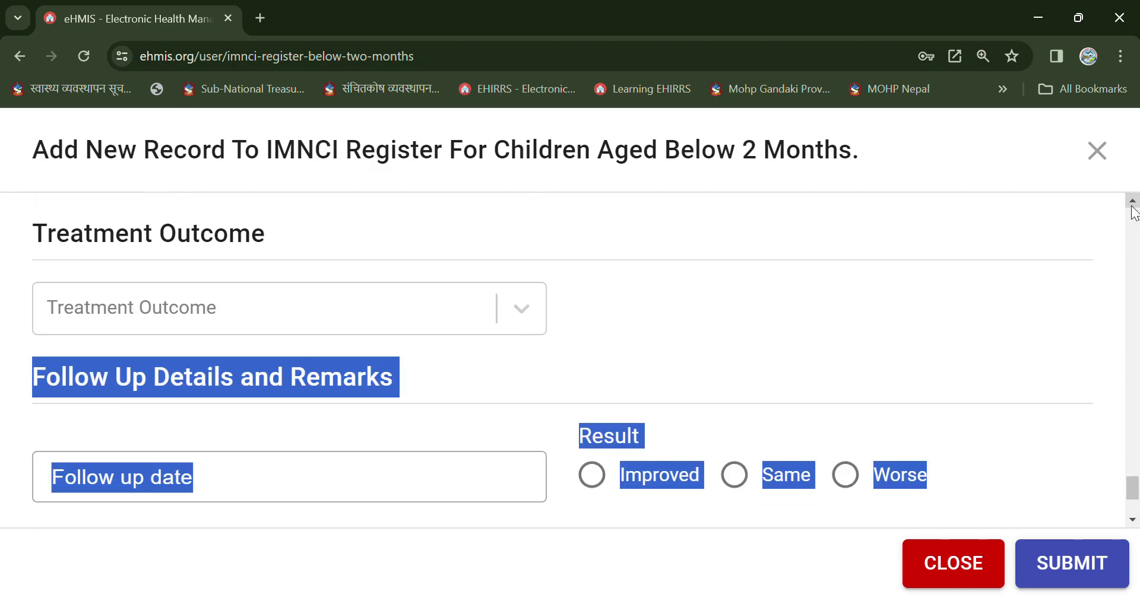
scroll(440, 293, "up", 1)
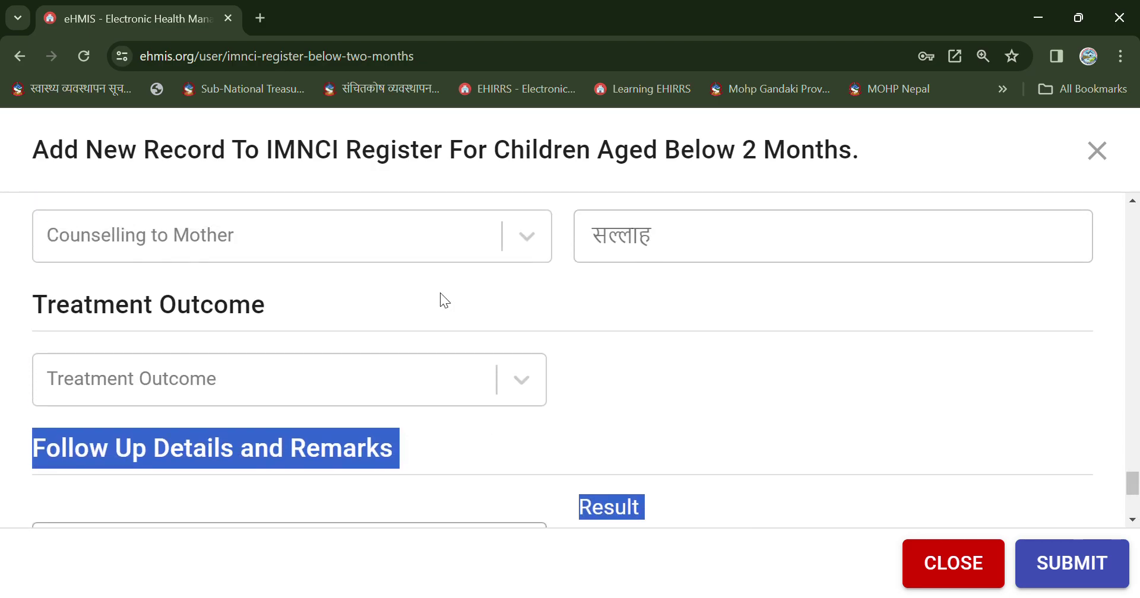
left_click(411, 231)
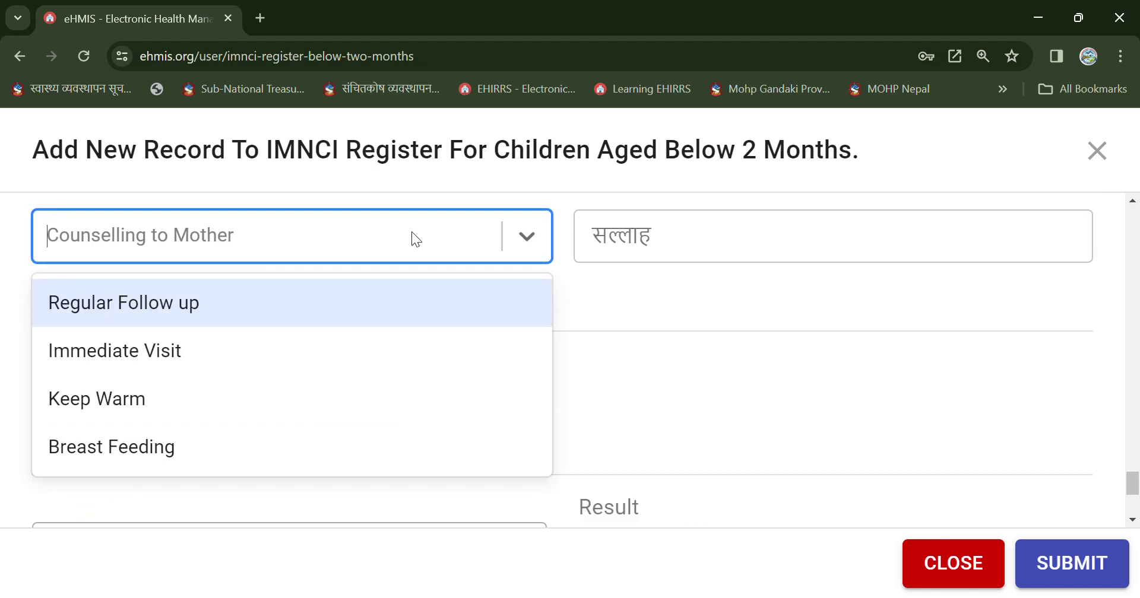
left_click(189, 309)
left_click(341, 237)
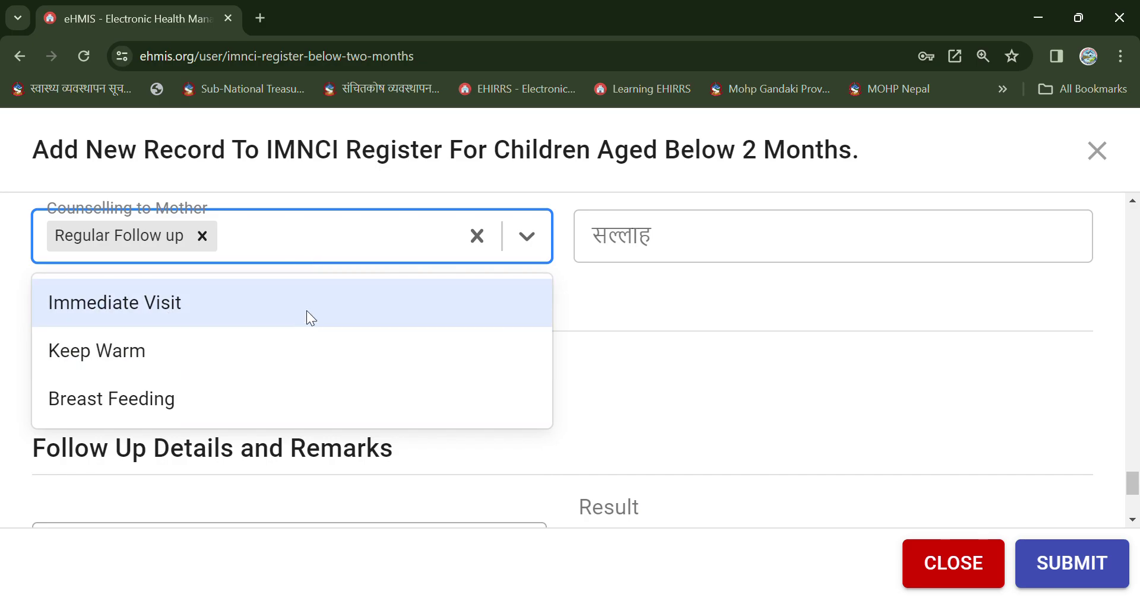
left_click(245, 311)
left_click(544, 249)
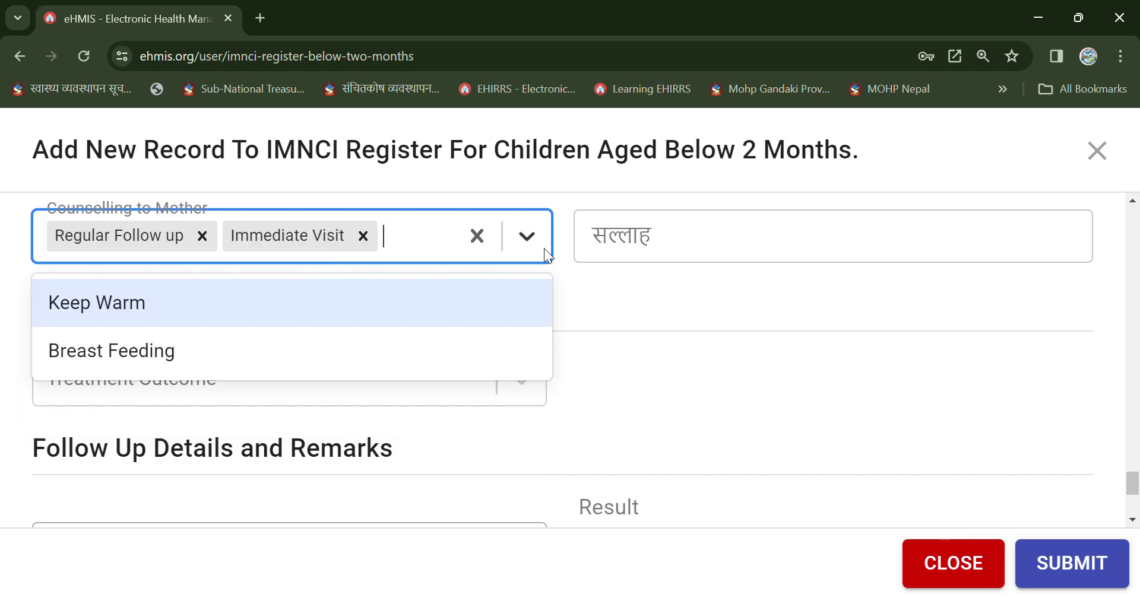
left_click(376, 300)
left_click(531, 250)
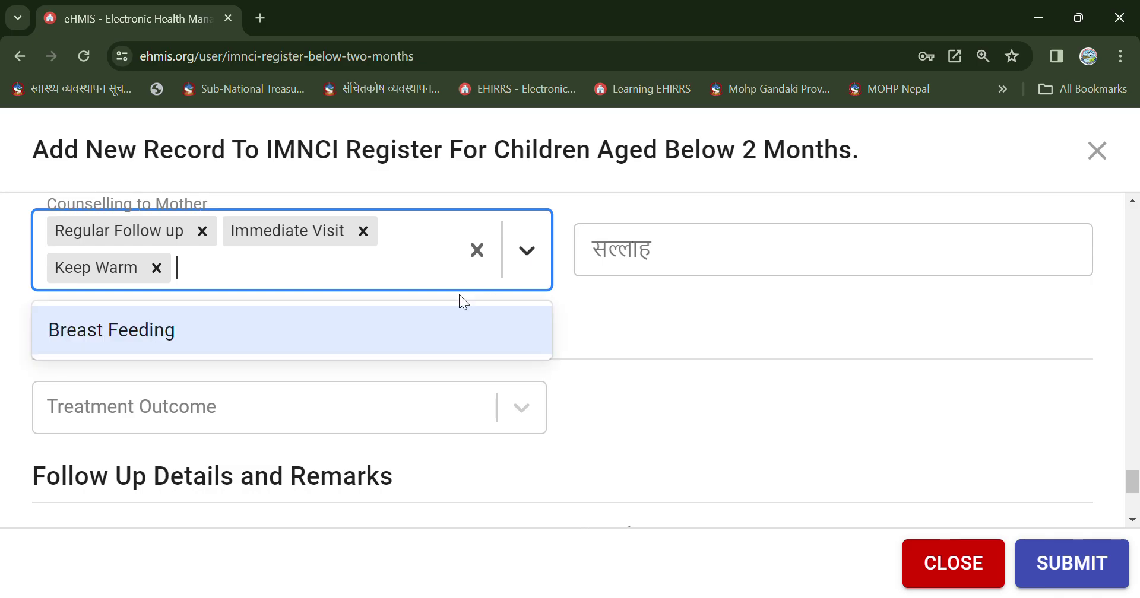
left_click(477, 250)
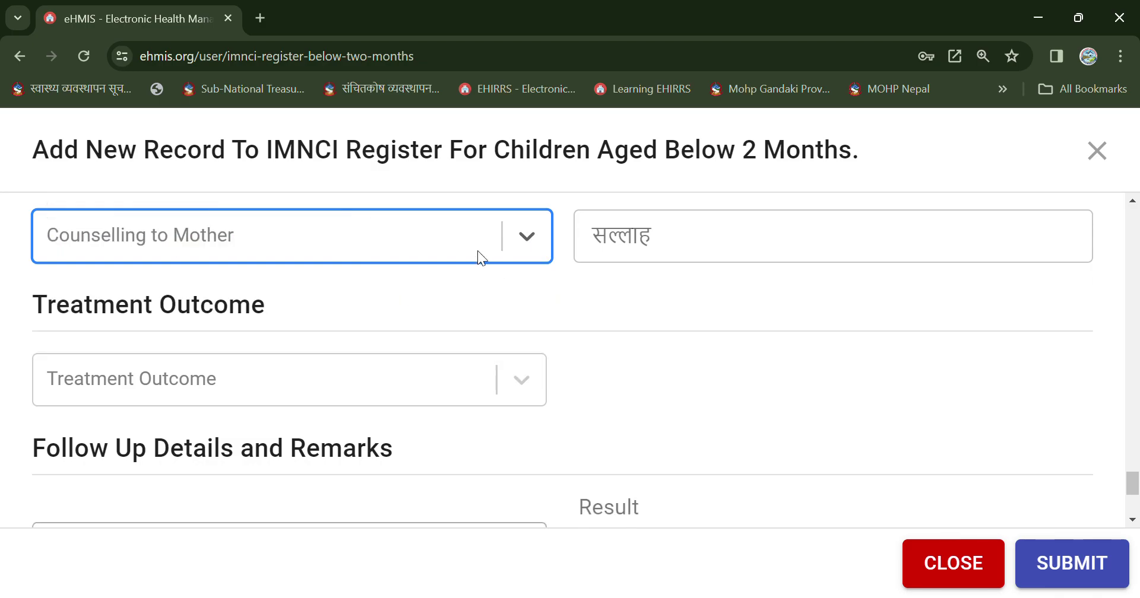
Examine the सल्लाह field and the Treatment Outcome options without choosing any.
left_click(623, 252)
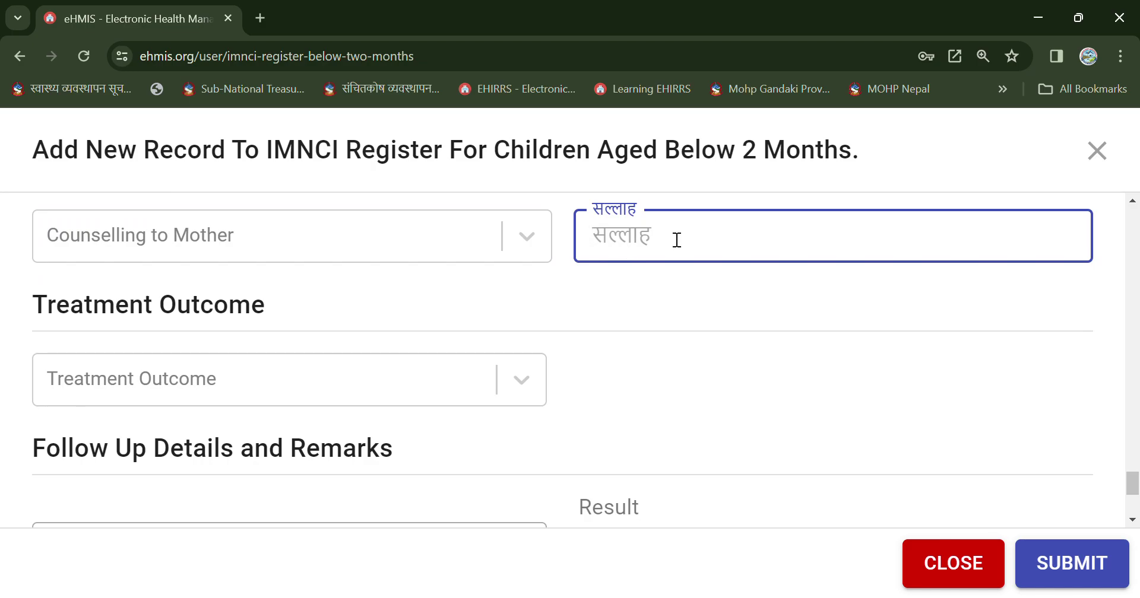
left_click_drag(1131, 493, 1130, 518)
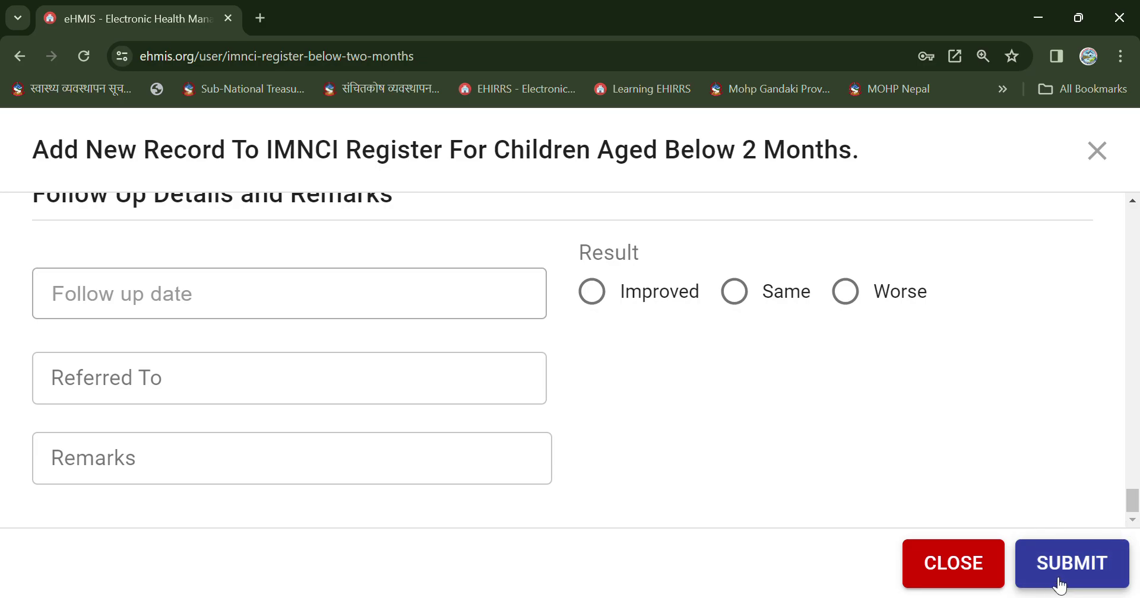
scroll(1131, 512, "up", 3)
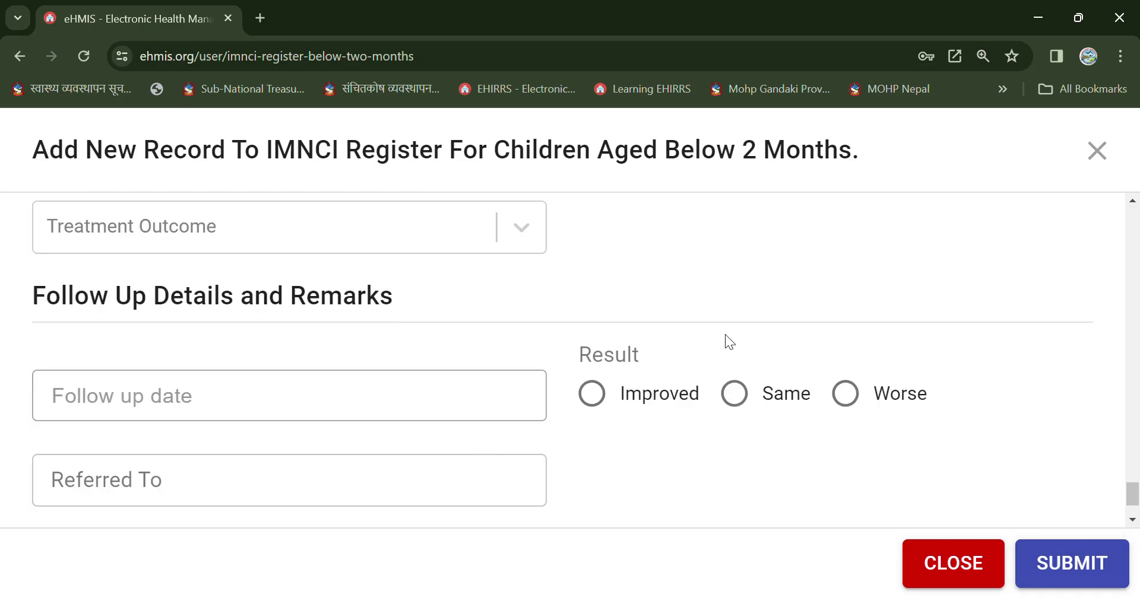
left_click(1132, 202)
left_click(1133, 202)
left_click(1132, 202)
left_click(511, 286)
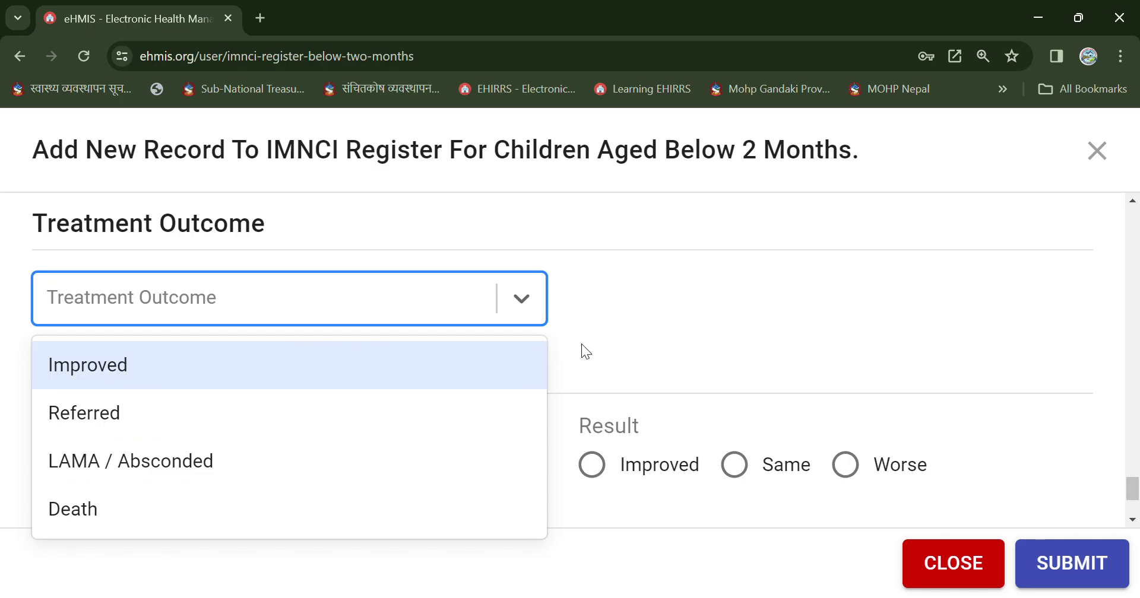
left_click(643, 310)
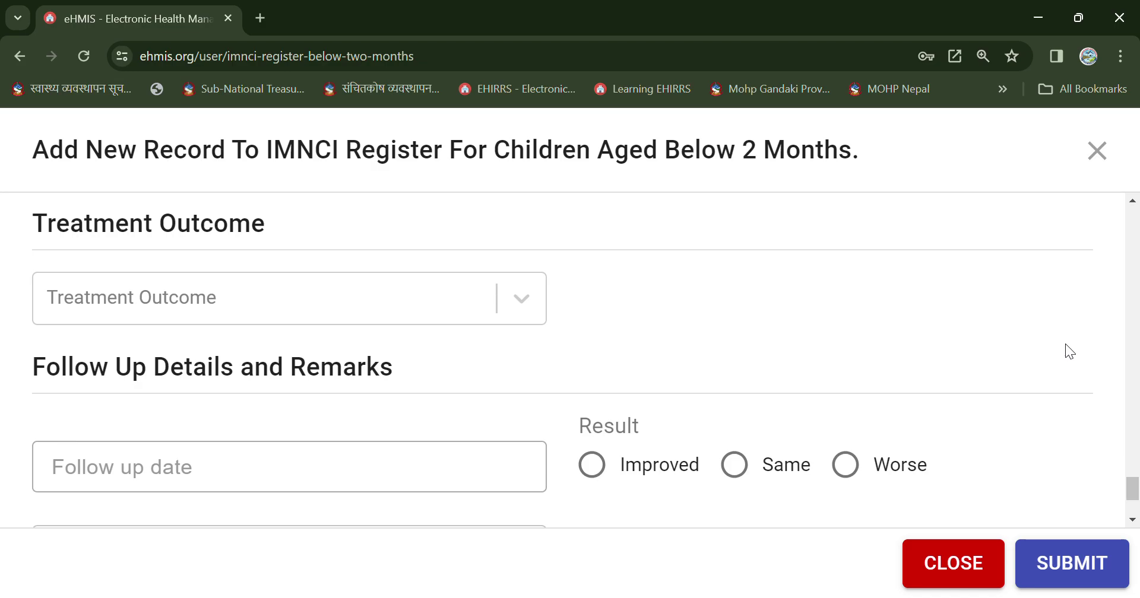
Review the Follow up date, Referred To and Remarks fields in the Follow Up Details and Remarks section.
left_click_drag(1132, 486, 1131, 497)
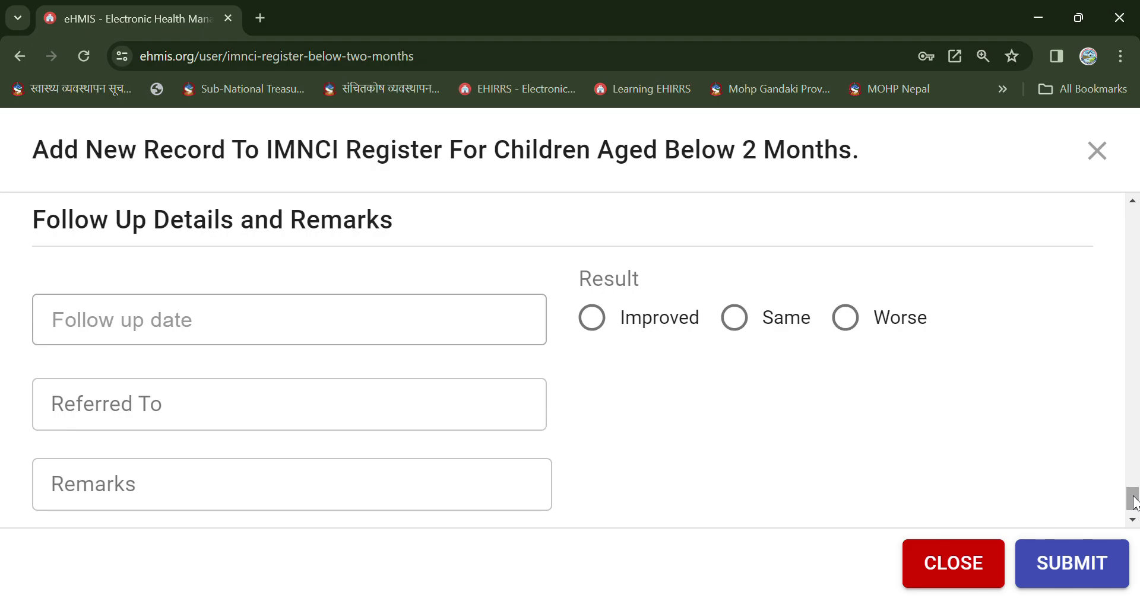
left_click(193, 336)
left_click(596, 421)
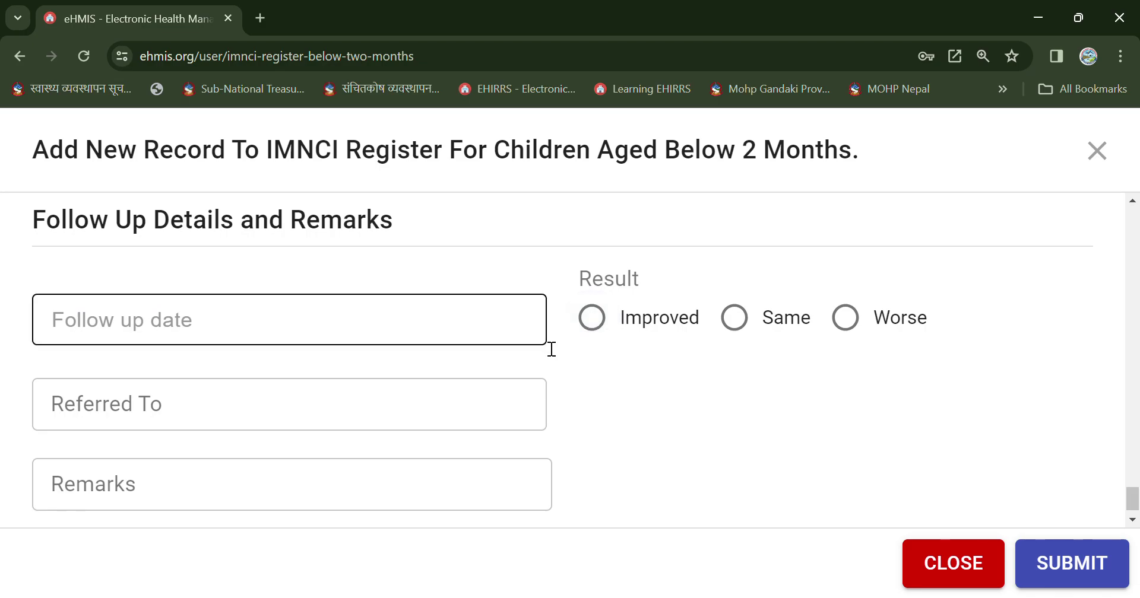
left_click(83, 426)
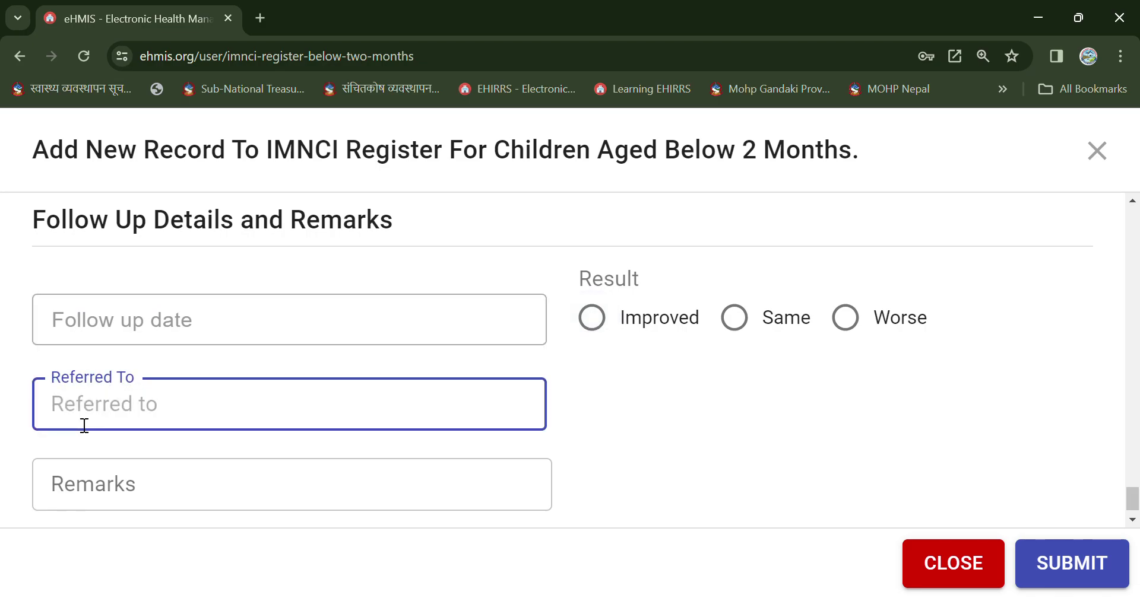
left_click(158, 497)
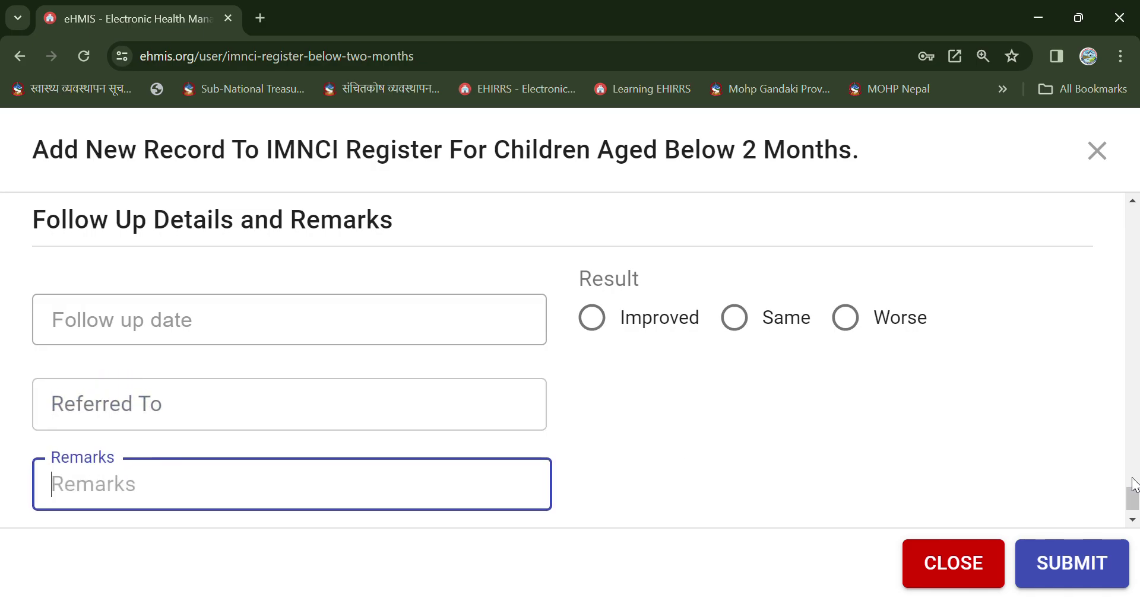
Try the sample text "nbhhgh" in the Remarks field and erase it.
mouse_move(1131, 501)
left_mouse_down()
mouse_move(1118, 446)
mouse_move(1134, 520)
left_mouse_up()
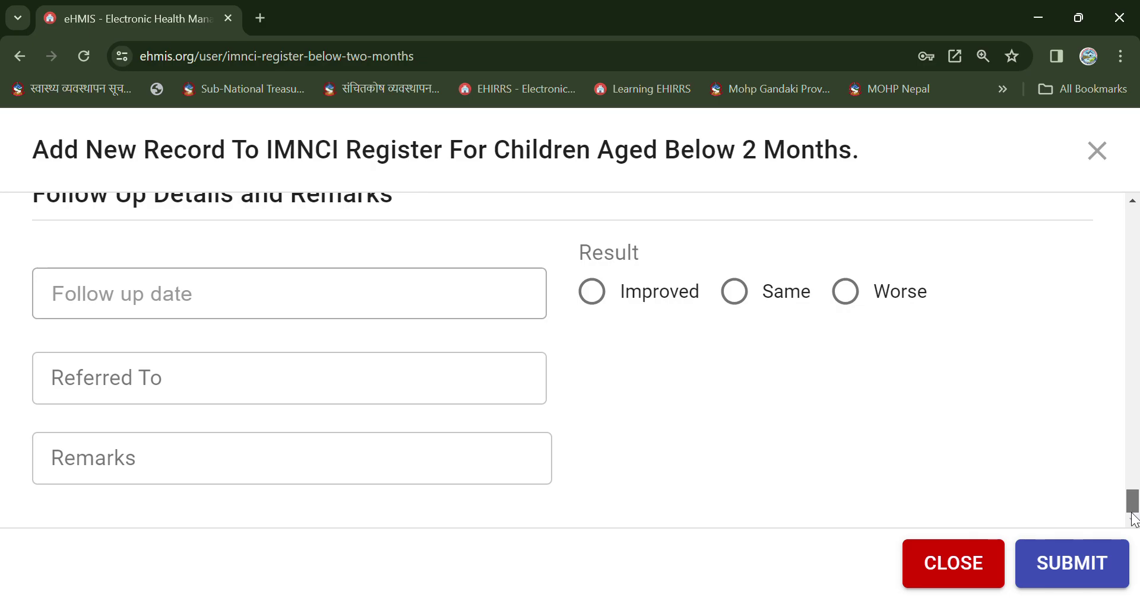
left_click(124, 460)
left_click(175, 481)
type("nbhhgh")
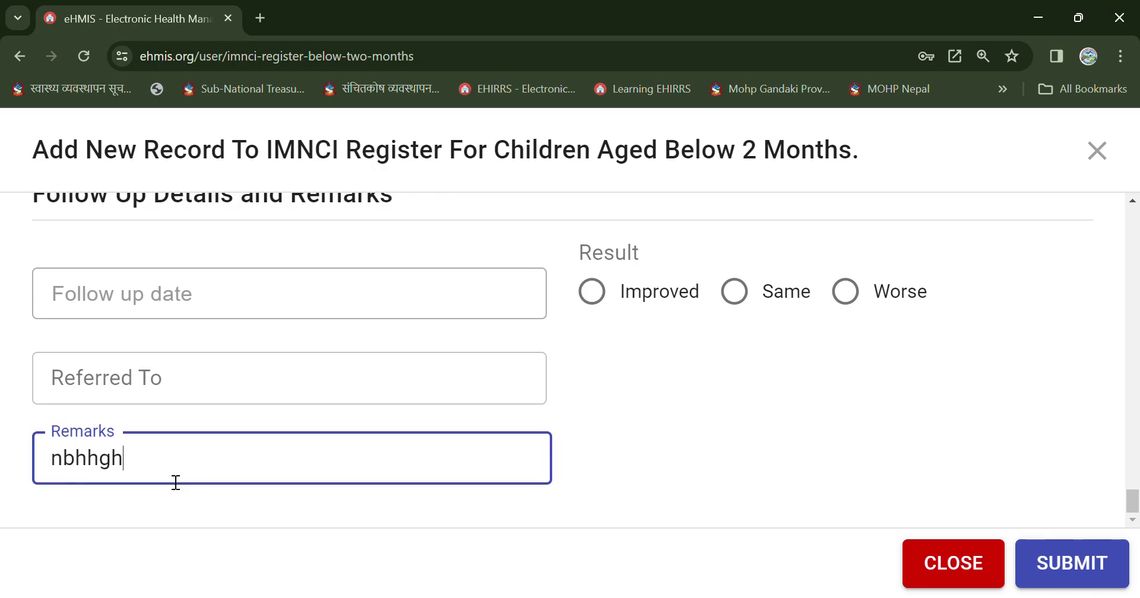
key("BackSpace")
key("BackSpace")
key("BackSpace")
key("BackSpace")
key("BackSpace")
key("BackSpace")
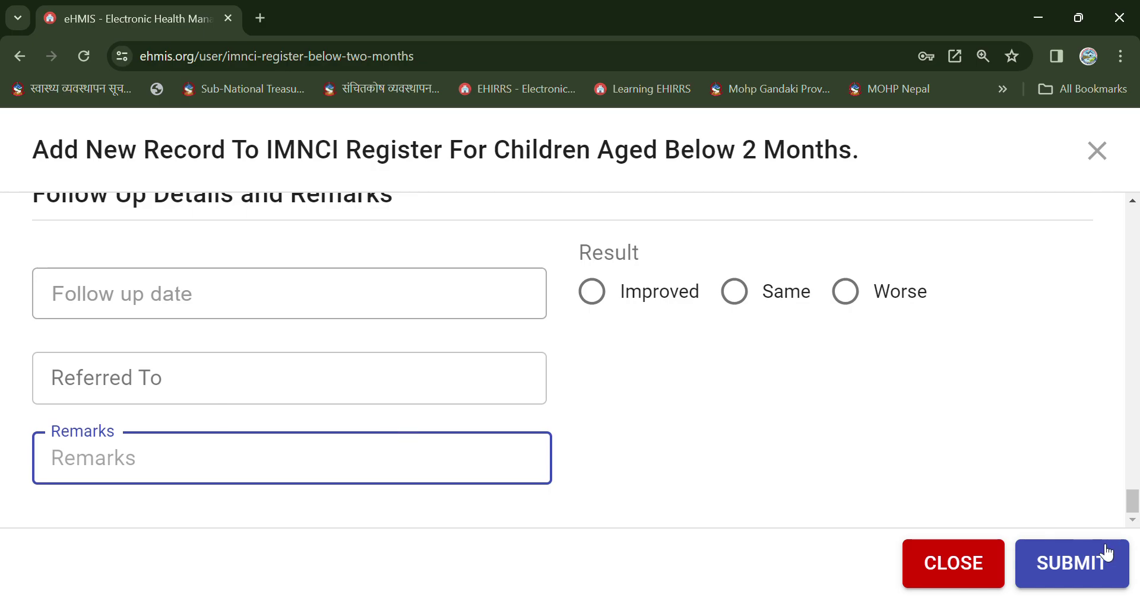
Close the new record form without submitting and activate the register's search field for name or main registration number.
left_click(938, 567)
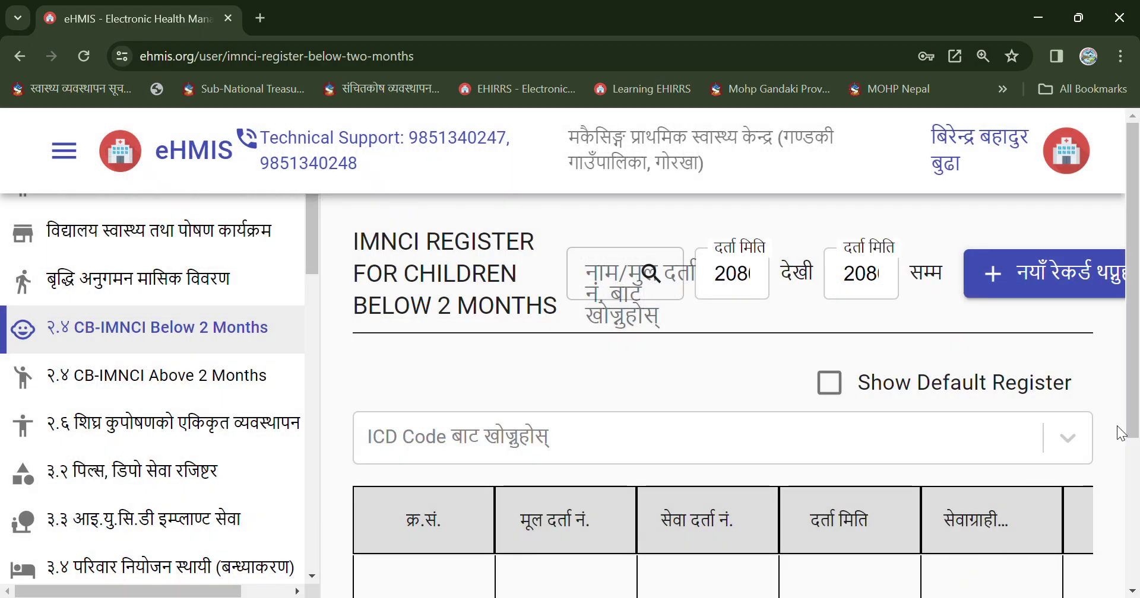
mouse_move(1134, 411)
left_mouse_down()
mouse_move(1134, 445)
mouse_move(1136, 392)
left_mouse_up()
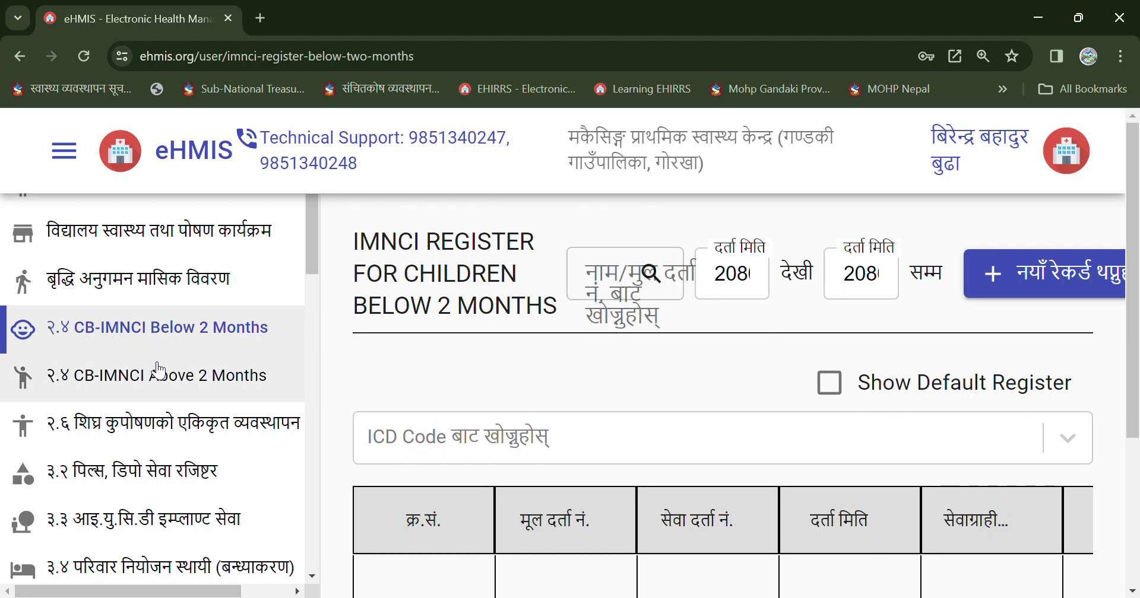
left_click(624, 279)
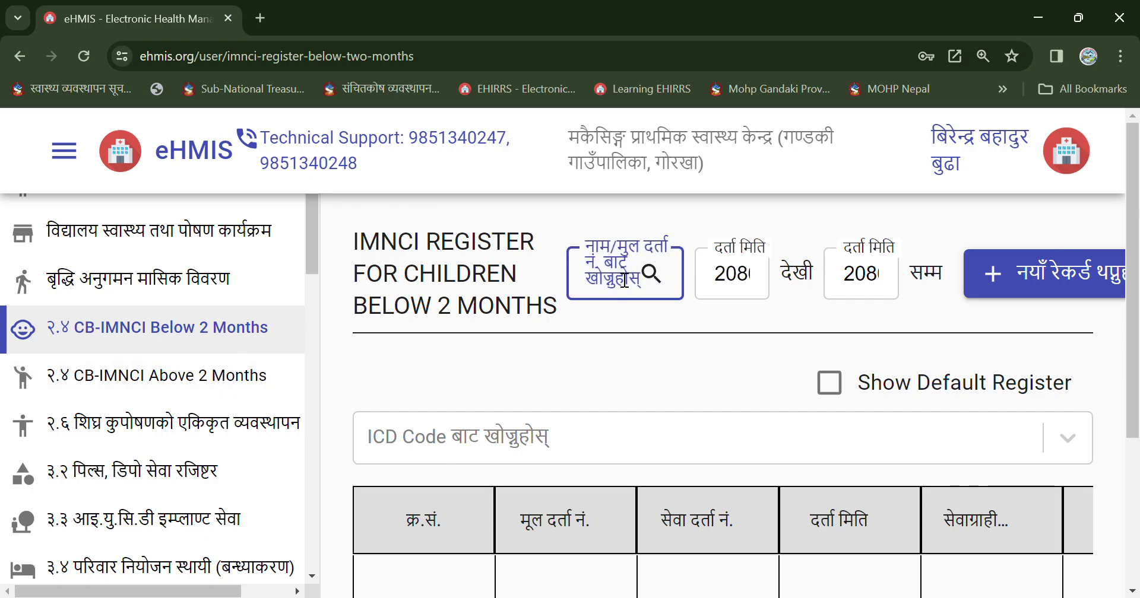
left_click(620, 323)
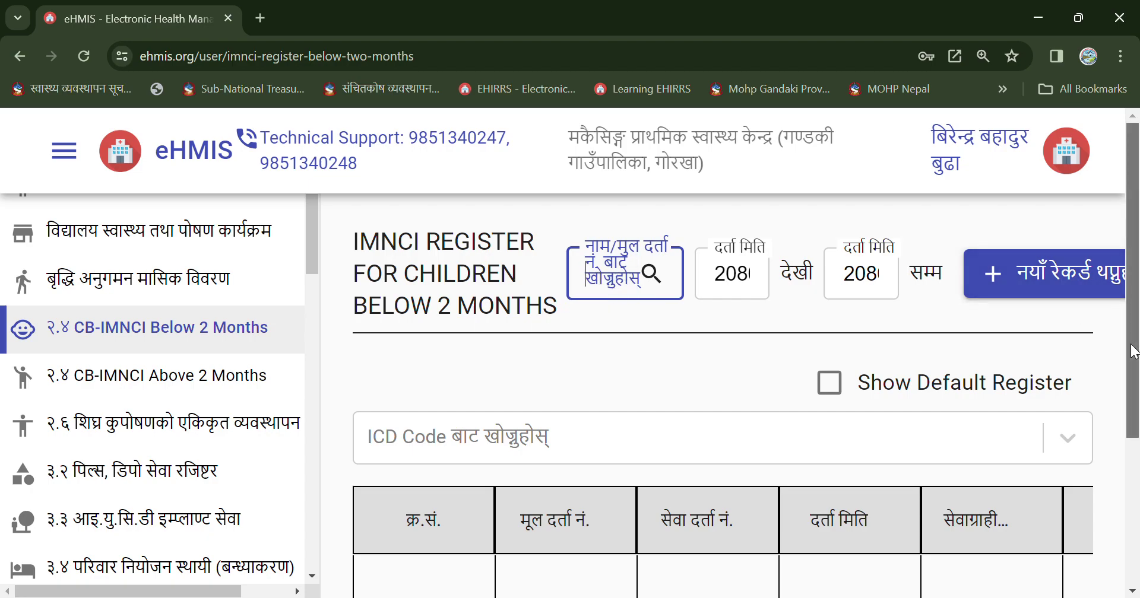
Open the existing record in the below 2 months register for editing.
scroll(1137, 434, "down", 2)
scroll(1136, 432, "down", 2)
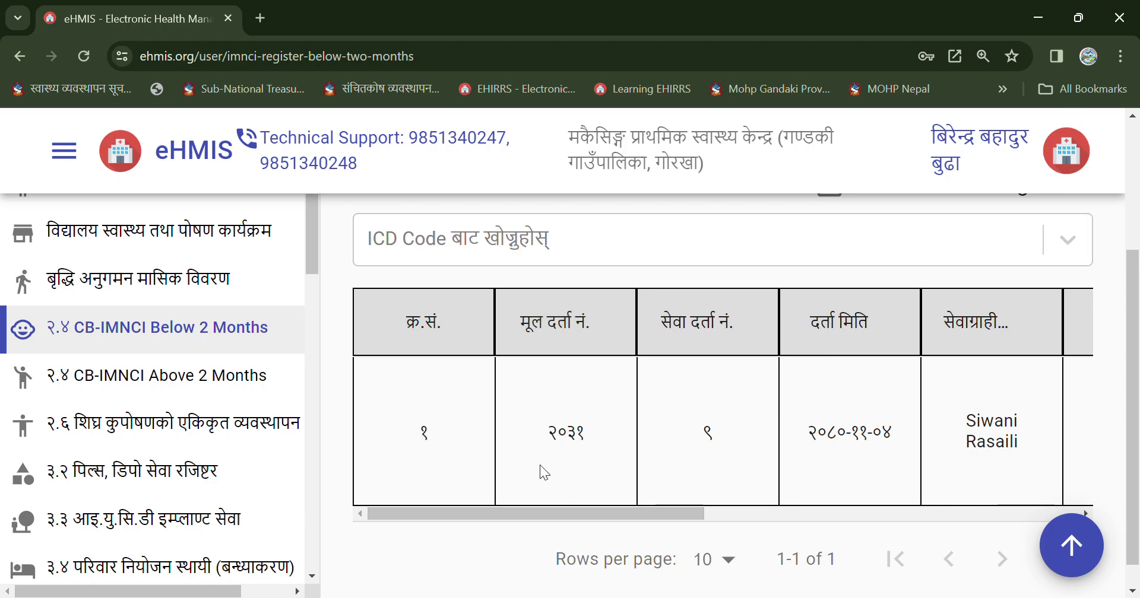
left_click_drag(522, 510, 1017, 510)
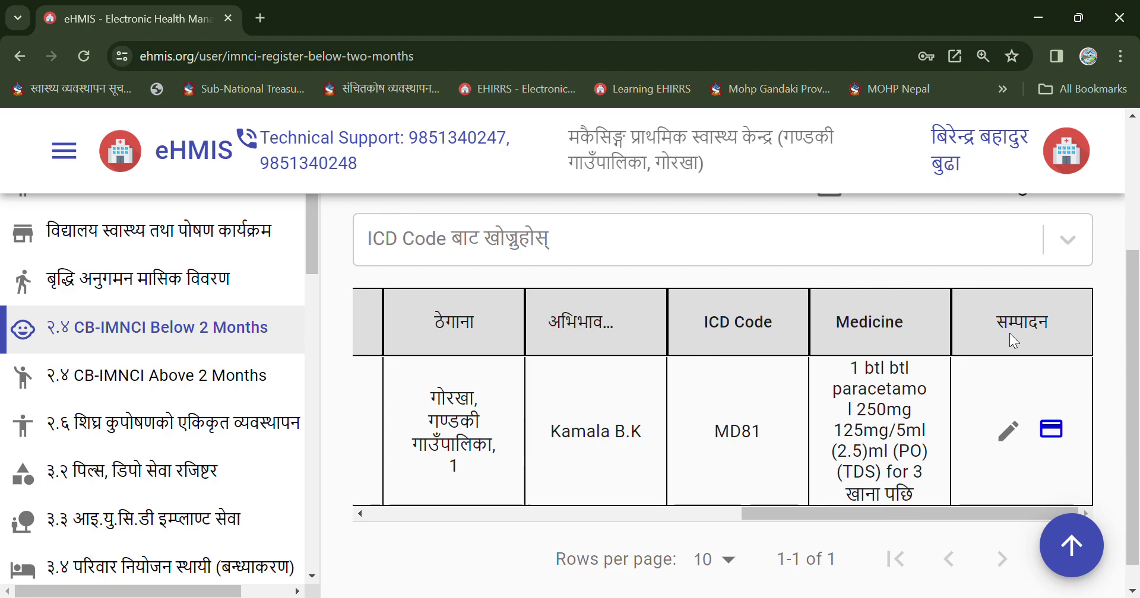
left_click(1008, 433)
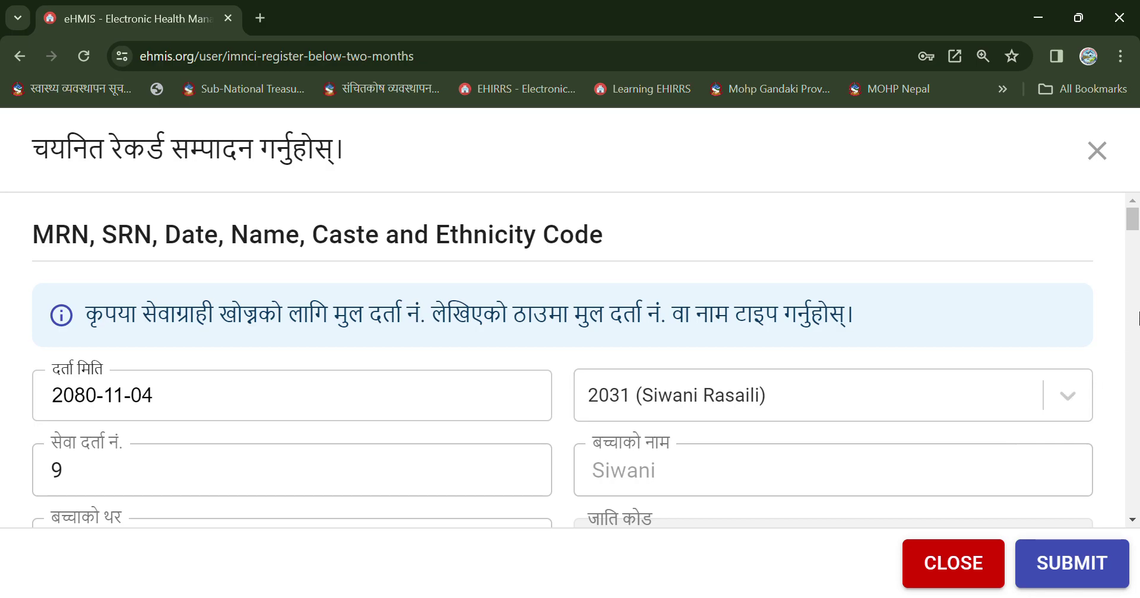
Set the Follow up date to 2080-11-04 and the Result to Improved, and close the edit form without submitting.
left_click_drag(1134, 233, 1137, 504)
left_click(244, 384)
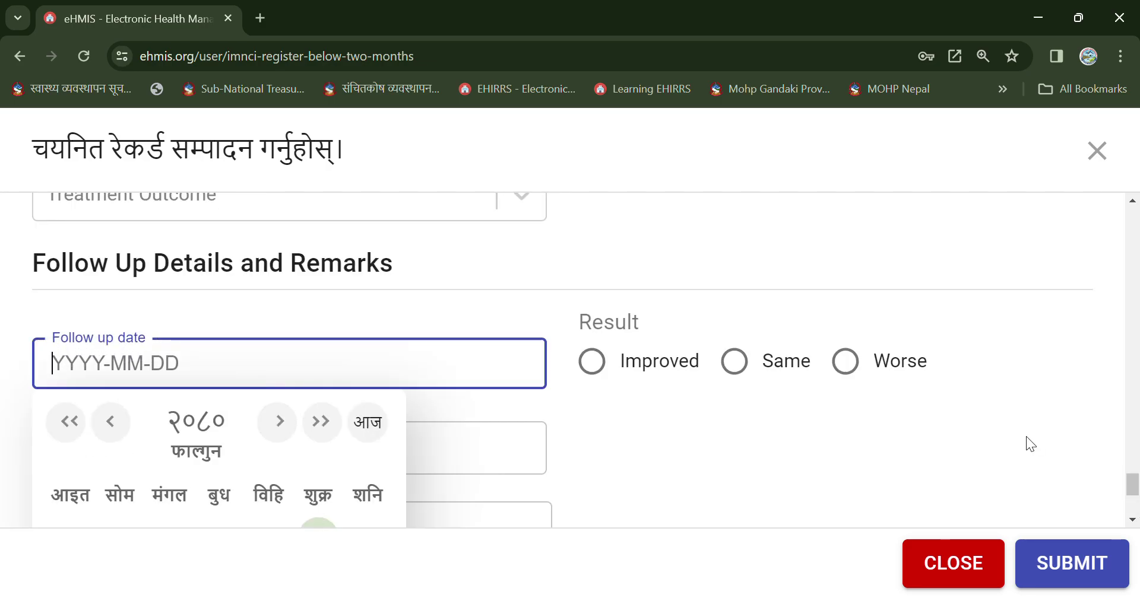
left_click(1132, 519)
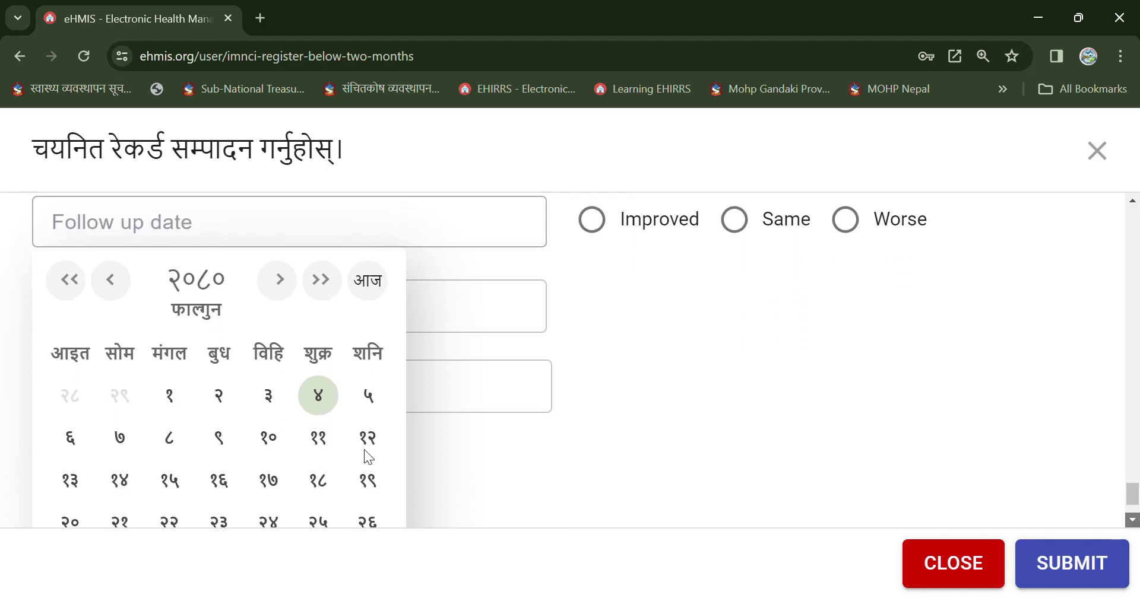
left_click(318, 398)
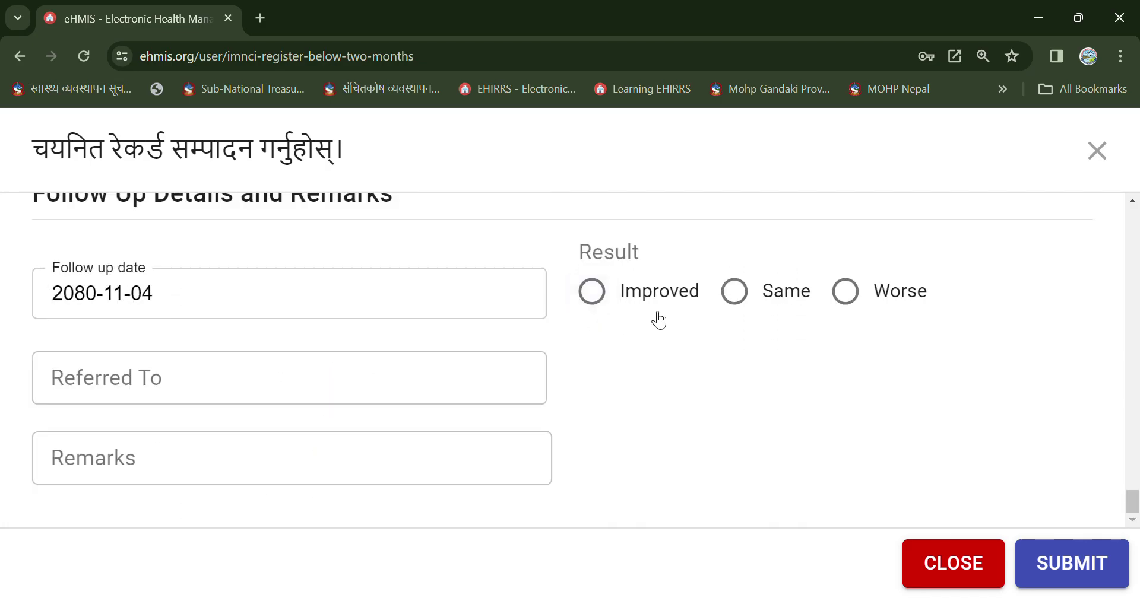
left_click(593, 298)
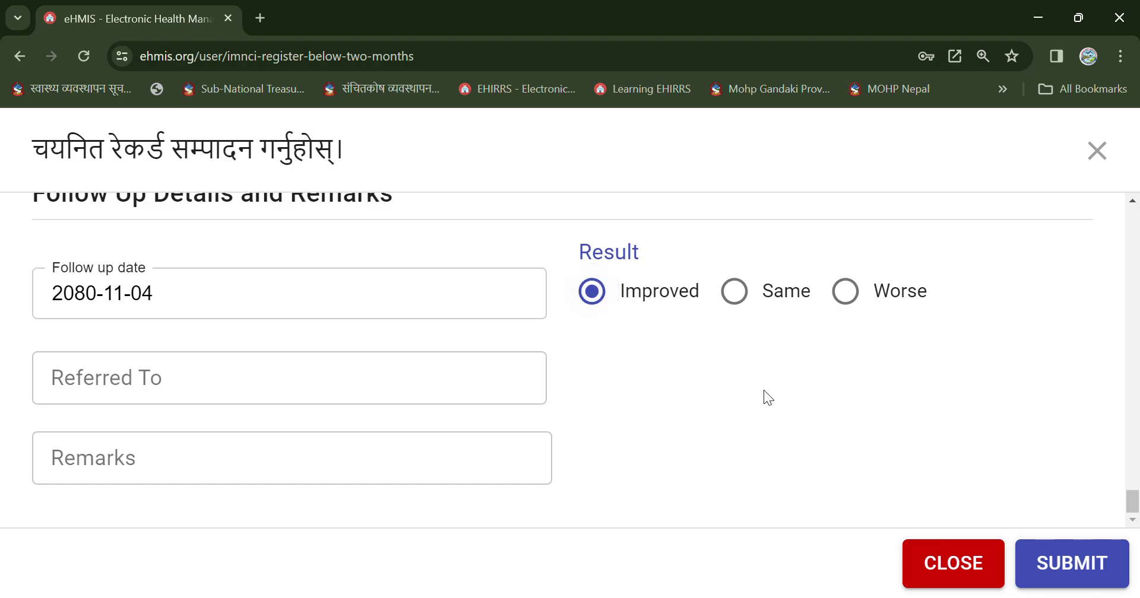
left_click(951, 579)
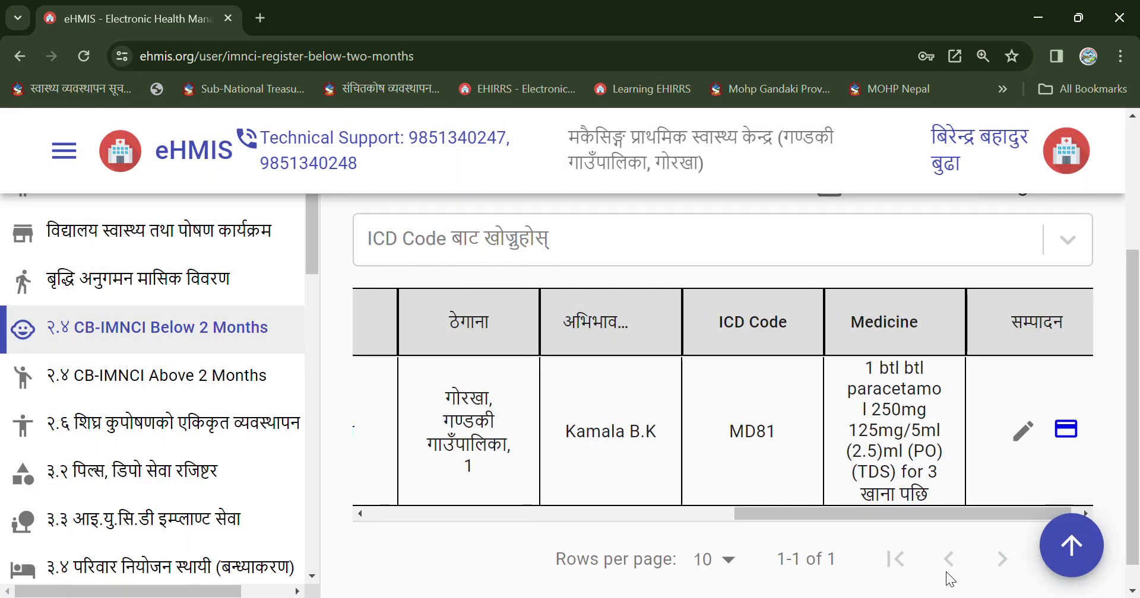
left_click_drag(799, 519, 826, 514)
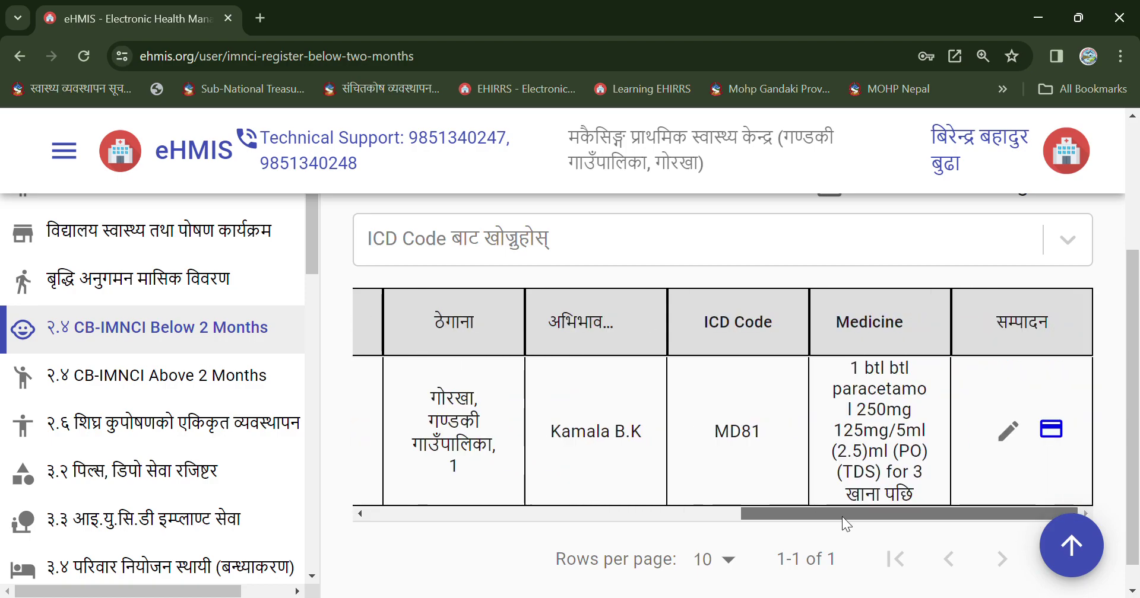